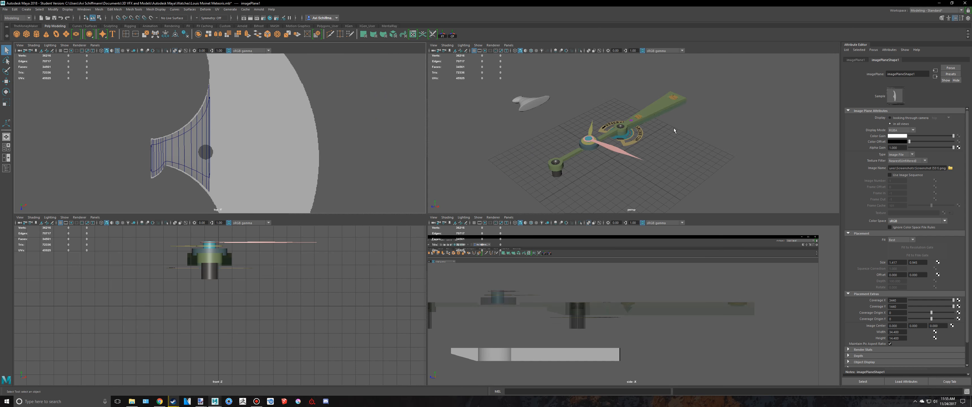
- Examine the curved plate mesh from several angles in the perspective view and compare it with the top-view reference
key("space")
left_click(221, 155)
key("f")
left_click_drag(527, 211, 605, 241, "alt")
left_click(540, 245)
scroll(547, 230, "up", 3)
left_click(504, 217)
key("1")
left_click(594, 281)
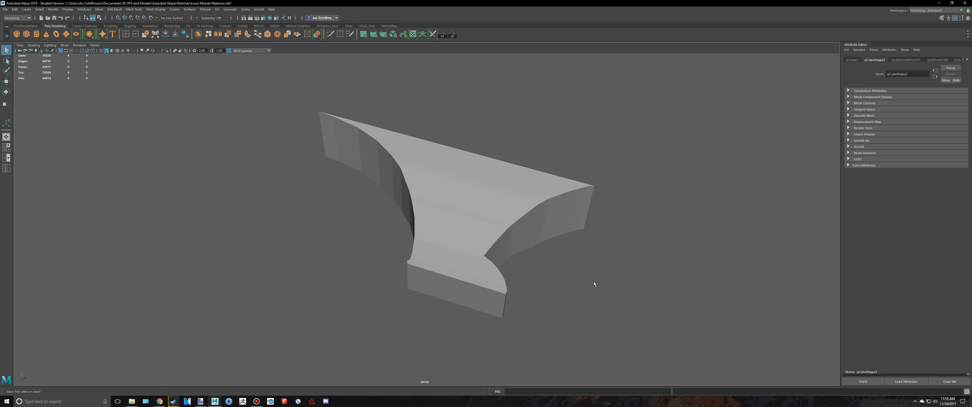
left_click_drag(573, 304, 516, 247, "alt")
left_click(428, 213)
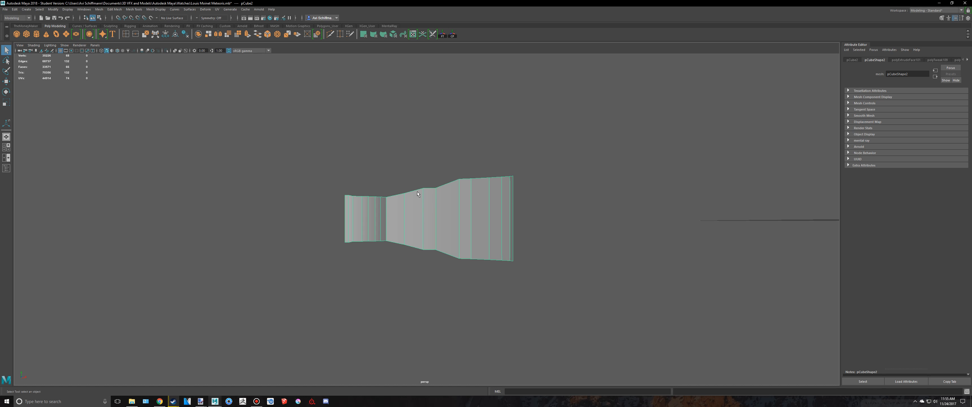
key("space")
key("space")
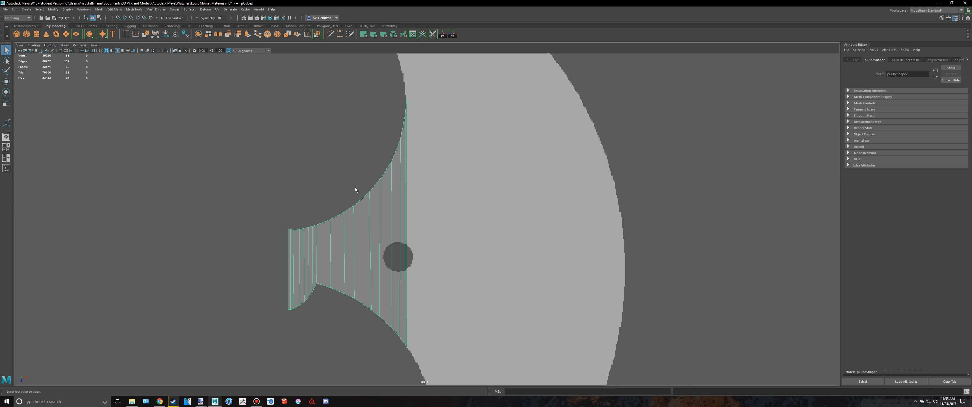
- Select the wide flat end face of the plate mesh and extrude it a short distance outward over the reference shape
right_click(394, 190)
right_click_drag(394, 194, 394, 206)
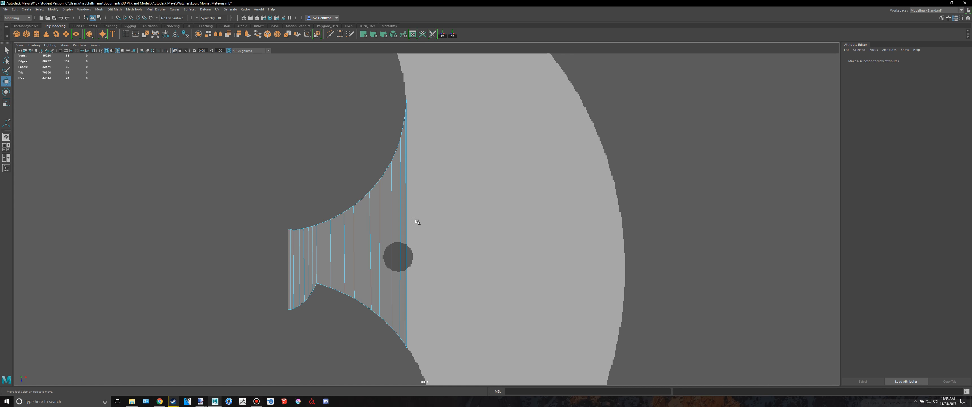
key("e")
key("space")
key("space")
left_click_drag(560, 156, 598, 157, "alt")
left_click(425, 248)
left_click_drag(425, 248, 698, 292, "alt")
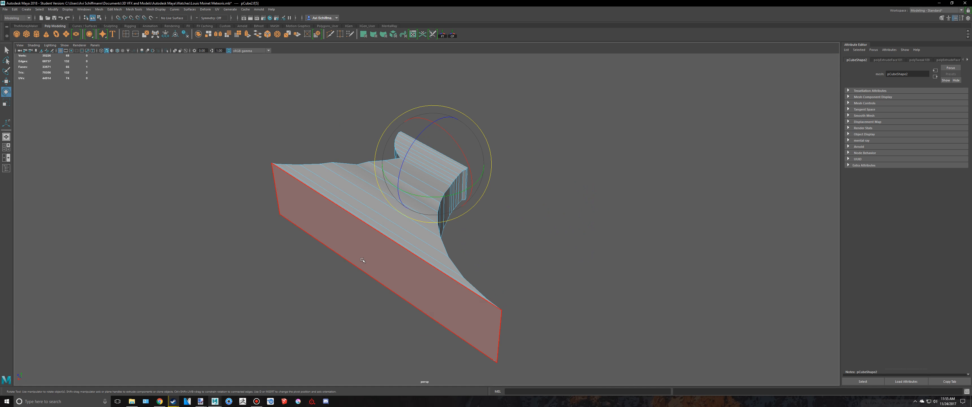
left_click(363, 261)
key("space")
key("space")
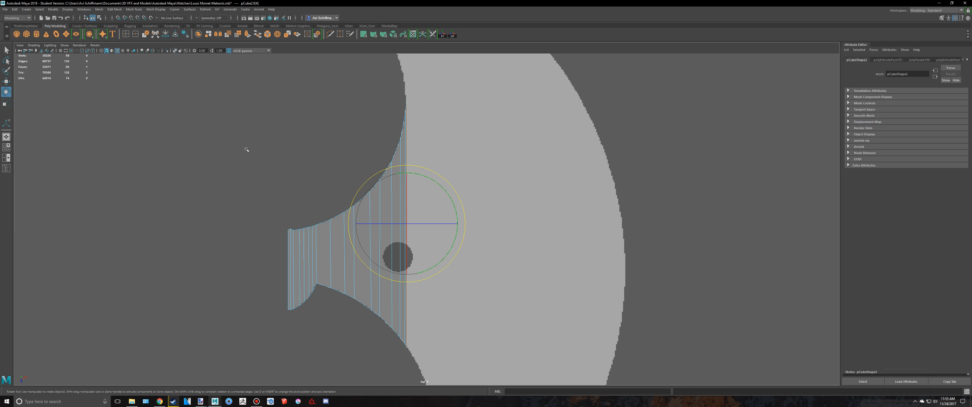
key("ctrl+e")
left_click_drag(441, 224, 457, 224)
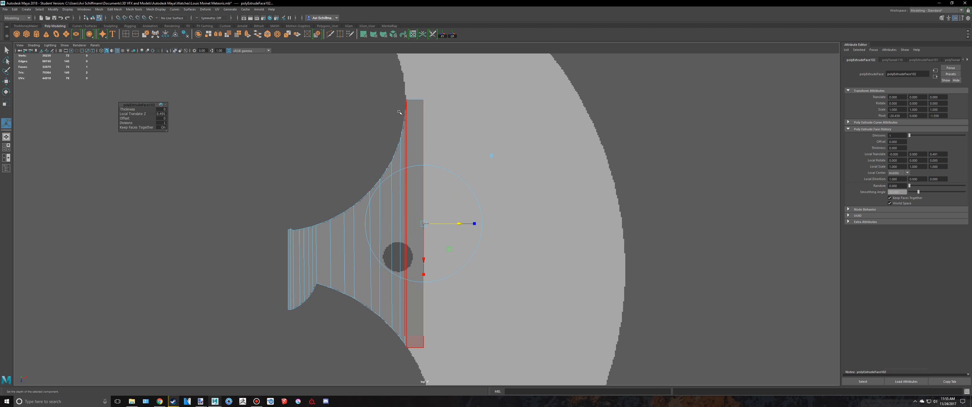
- Adjust the upper outer corner vertices of the extruded strip in the top view
right_click_drag(417, 111, 392, 109)
middle_click_drag(490, 139, 473, 228, "alt")
scroll(415, 174, "up", 2)
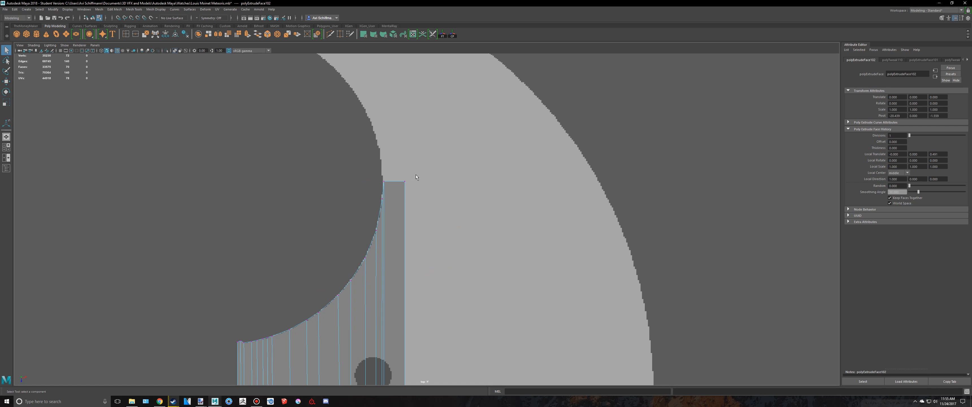
left_click_drag(436, 223, 438, 211)
key("w")
mouse_move(442, 218)
middle_mouse_down()
mouse_move(424, 206)
mouse_move(442, 224)
middle_mouse_up()
scroll(446, 225, "down", 2)
middle_click_drag(485, 298, 478, 195, "alt")
- Move the strip's end face horizontally out to the outermost point of the reference shape's curved edge
right_click_drag(398, 228, 548, 266)
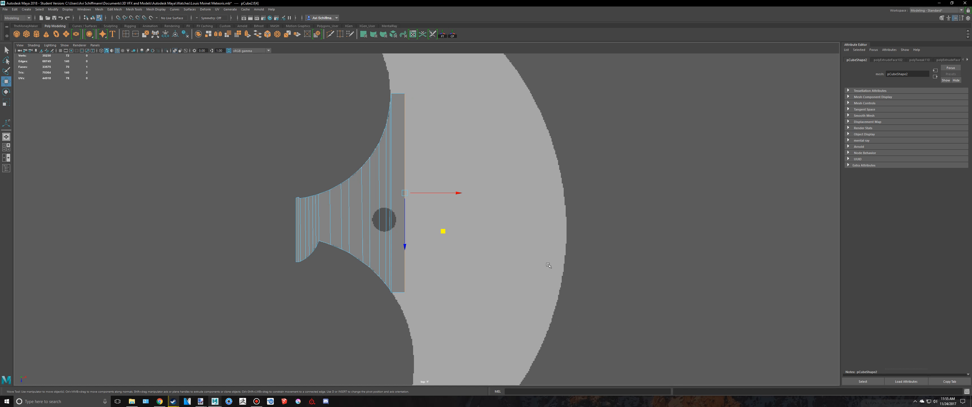
middle_click_drag(504, 222, 481, 249, "alt")
scroll(480, 248, "up", 2)
left_click_drag(423, 218, 620, 256)
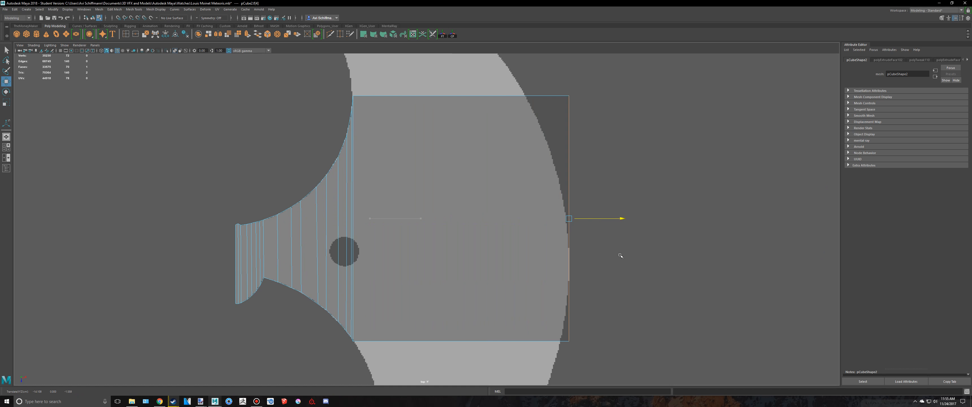
- Move the upper and lower outer corner vertices of the plate onto the reference shape's outer curve
key("q")
right_click_drag(521, 151, 524, 123)
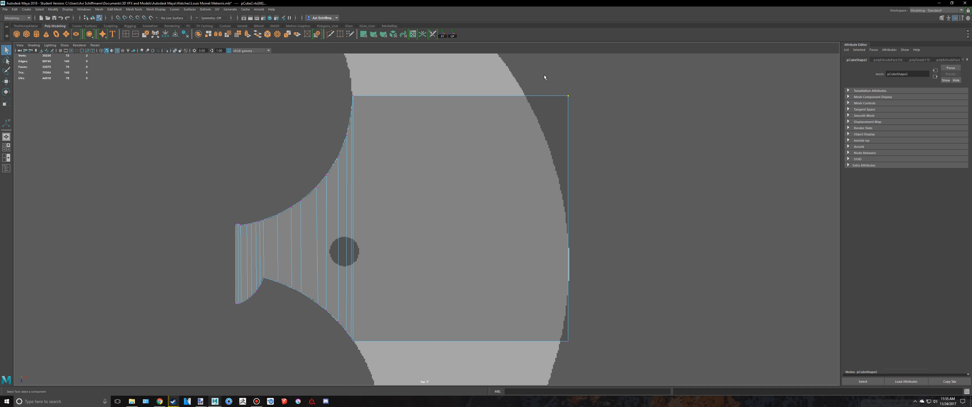
key("w")
middle_click_drag(603, 128, 542, 70)
key("q")
left_click_drag(569, 305, 498, 229)
key("w")
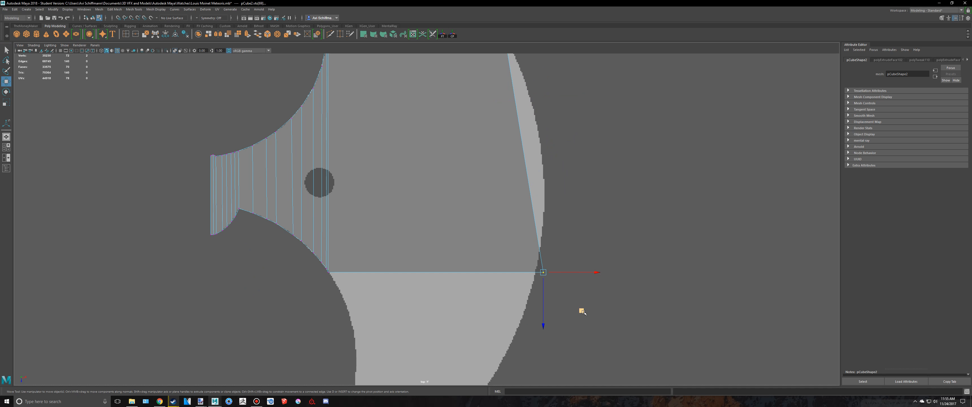
mouse_move(581, 310)
middle_mouse_down()
mouse_move(564, 308)
mouse_move(573, 316)
middle_mouse_up()
middle_click_drag(576, 289, 530, 361, "alt")
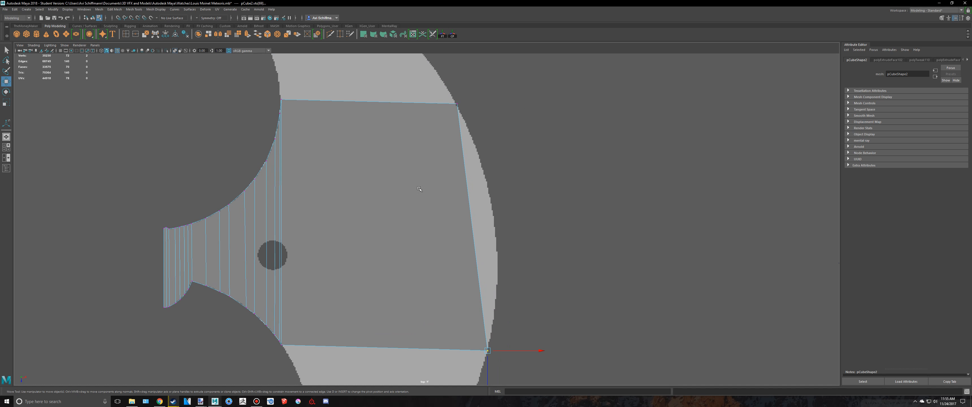
- Extrude the slanted outer end face outward past the reference shape's curved edge
right_click_drag(407, 181, 422, 204, "shift")
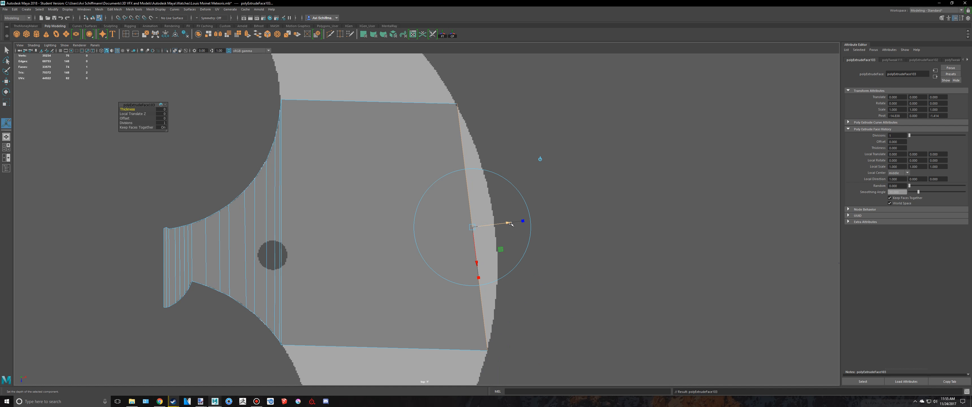
left_click_drag(512, 224, 530, 220)
scroll(490, 287, "down", 2)
scroll(492, 327, "up", 2)
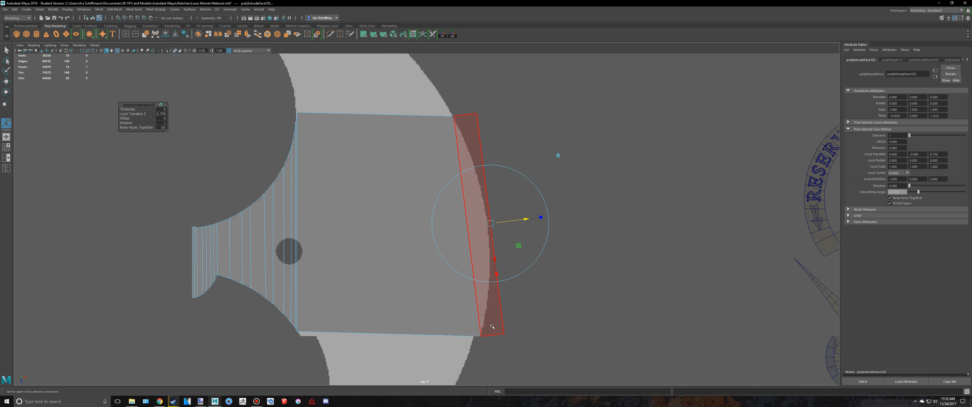
- Move the new section's upper corner vertices onto the reference curve, just below the previous upper corner
scroll(492, 326, "up", 3)
middle_click_drag(493, 107, 440, 149, "alt")
right_click_drag(440, 150, 446, 75)
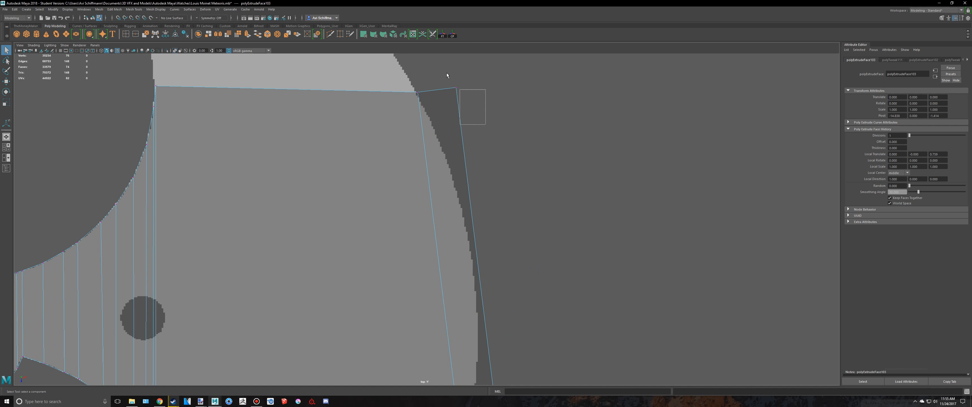
left_click_drag(447, 74, 495, 126)
key("w")
middle_click_drag(494, 126, 468, 150)
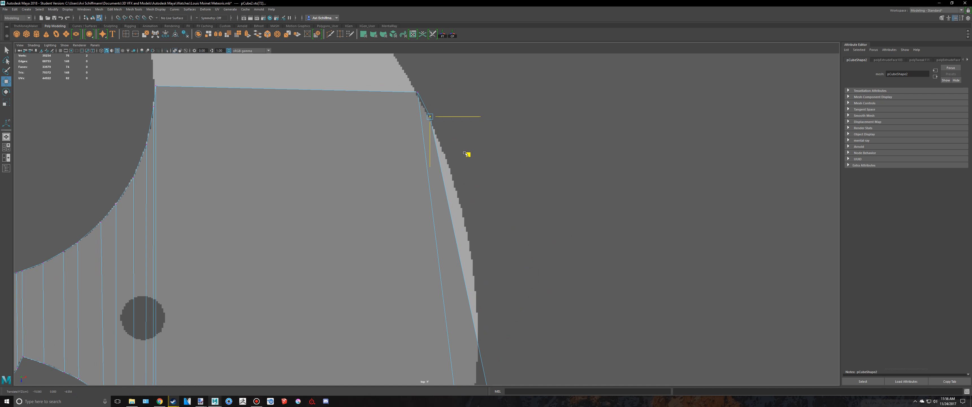
- Move the new section's lower corner vertices onto the reference curve, just above the previous lower corner
key("q")
middle_click_drag(510, 232, 481, 128, "alt")
left_click_drag(455, 324, 456, 324)
key("w")
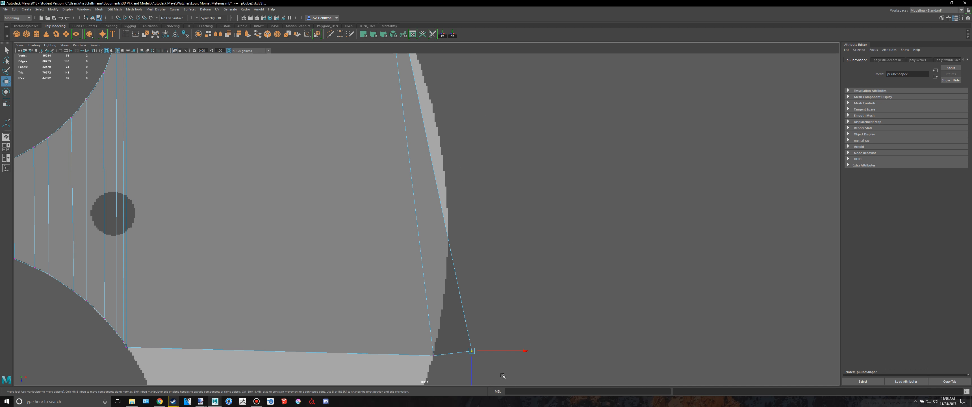
scroll(274, 230, "down", 3)
scroll(488, 331, "up", 2)
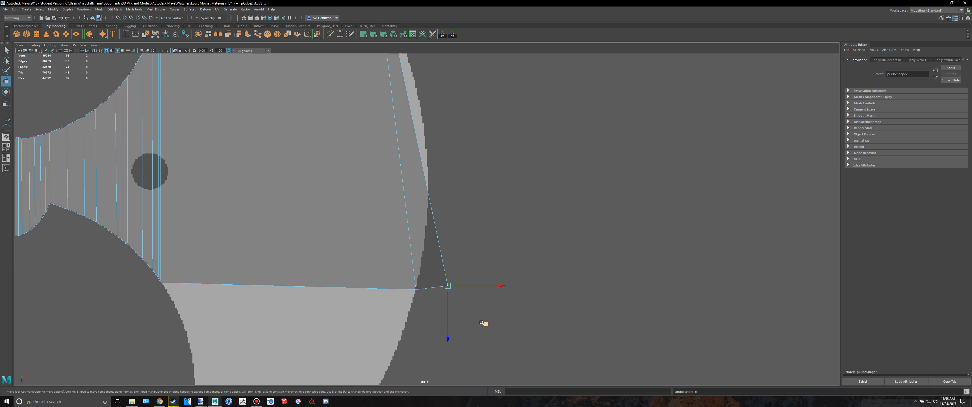
left_click_drag(486, 323, 460, 316)
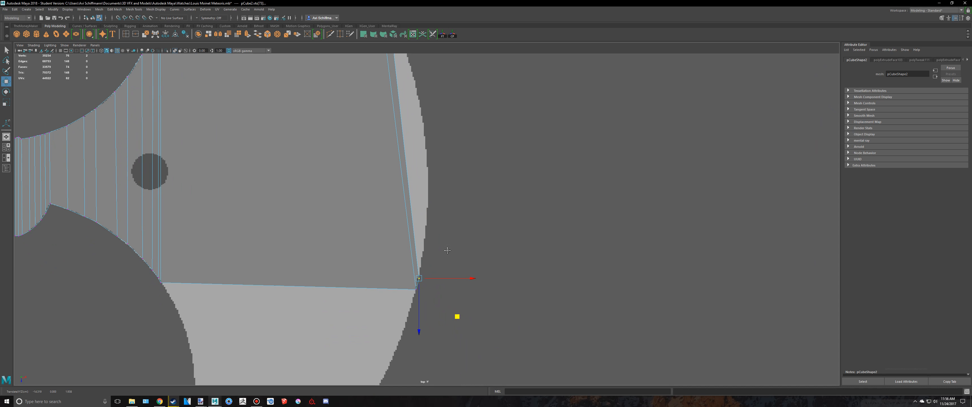
- Extrude the outer end face again and shift it upward so its lower corner lies on the reference curve
middle_click_drag(447, 250, 368, 222, "alt")
right_click_drag(368, 222, 369, 241)
left_click(471, 218)
key("ctrl+e")
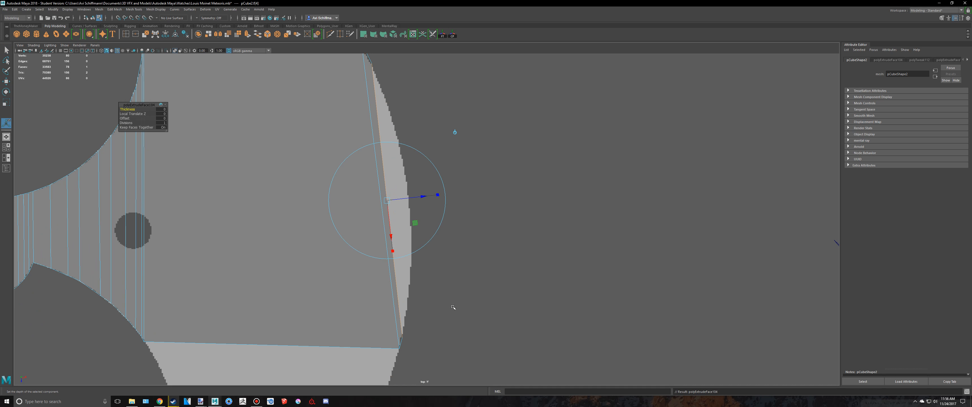
key("w")
middle_click_drag(425, 234, 430, 208)
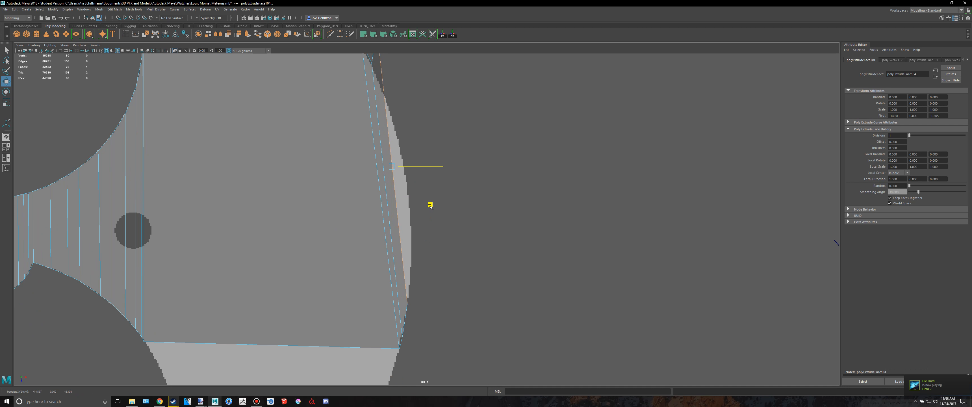
- Move the second extrusion's upper corner vertices down onto the reference shape's outer curve
middle_click_drag(445, 256, 466, 364, "alt")
right_click_drag(401, 171, 379, 172)
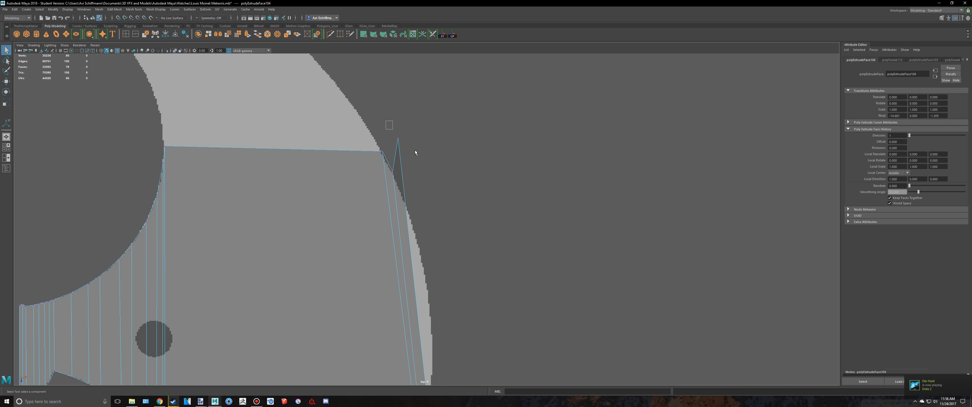
left_click_drag(388, 128, 423, 166)
mouse_move(437, 177)
middle_mouse_down()
mouse_move(442, 243)
mouse_move(451, 178)
middle_mouse_up()
key("q")
- Extrude the remaining outer end face a third time and move it up along the curve to place its lower corner
right_click_drag(394, 217, 419, 219)
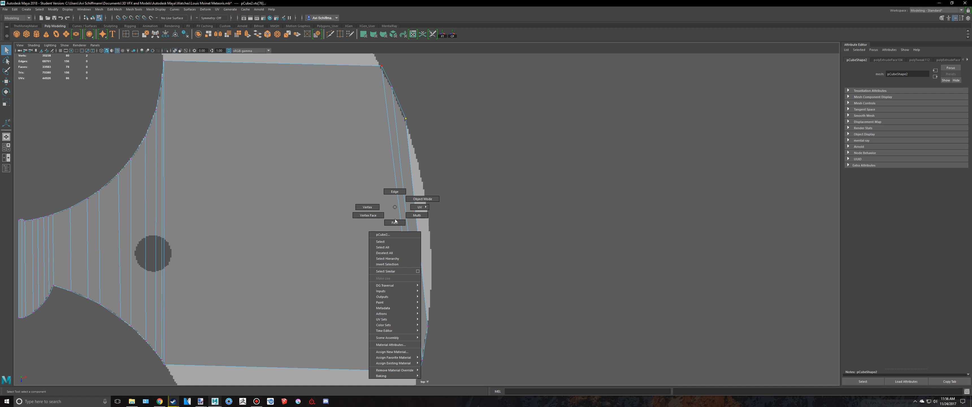
key("ctrl+e")
left_click_drag(456, 218, 450, 198)
key("q")
- Move the third extrusion's upper corner vertices down onto the outer curve near the middle of the remaining gap
right_click_drag(412, 148, 426, 94)
left_click_drag(385, 58, 386, 57)
key("w")
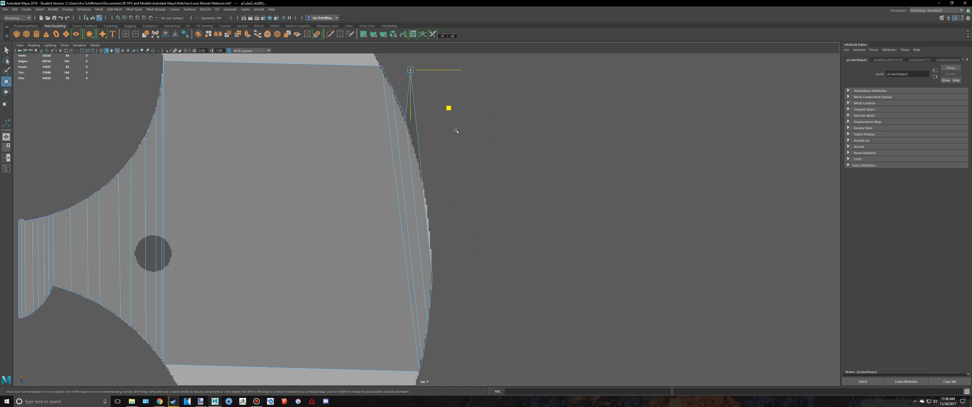
left_click_drag(452, 112, 462, 216)
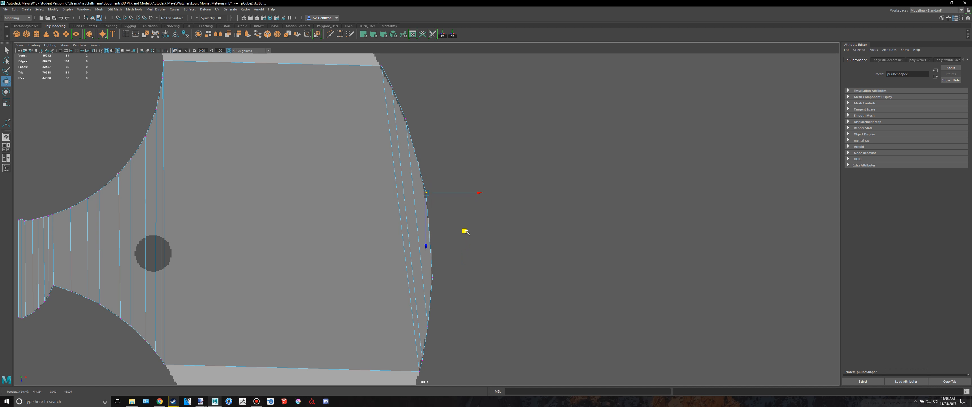
scroll(467, 233, "down", 6)
key("q")
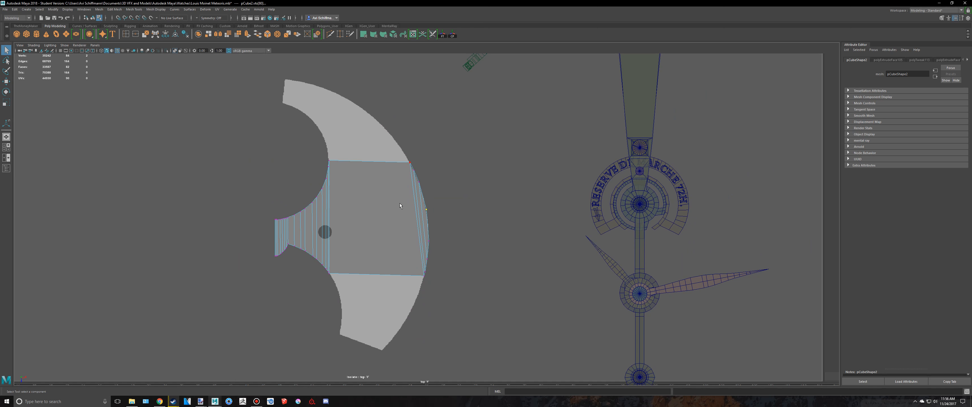
- Switch to Chrome, examine the dial plates in the Louis Moinet watch reference photo, and return to Maya
key("alt+Tab")
key("alt+Tab")
key("alt+Tab")
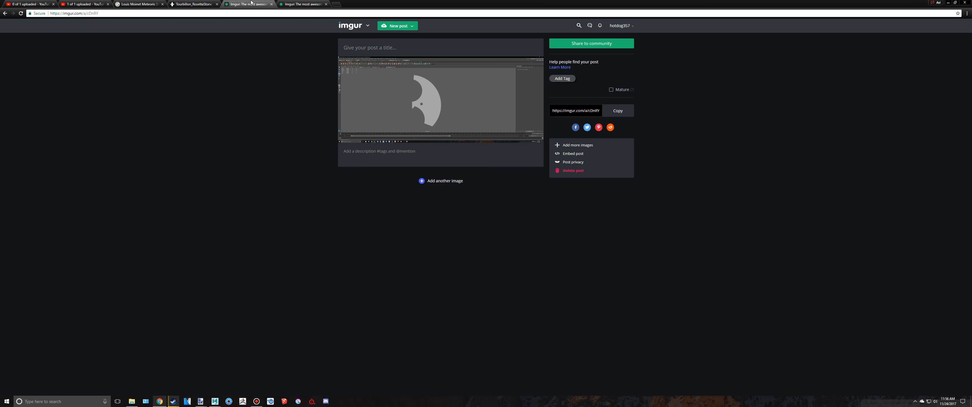
left_click(200, 4)
scroll(353, 245, "down", 4)
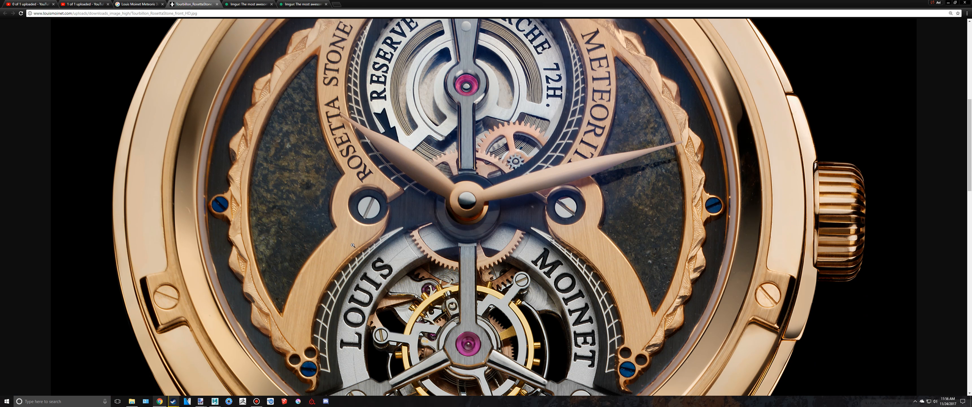
scroll(353, 244, "down", 4)
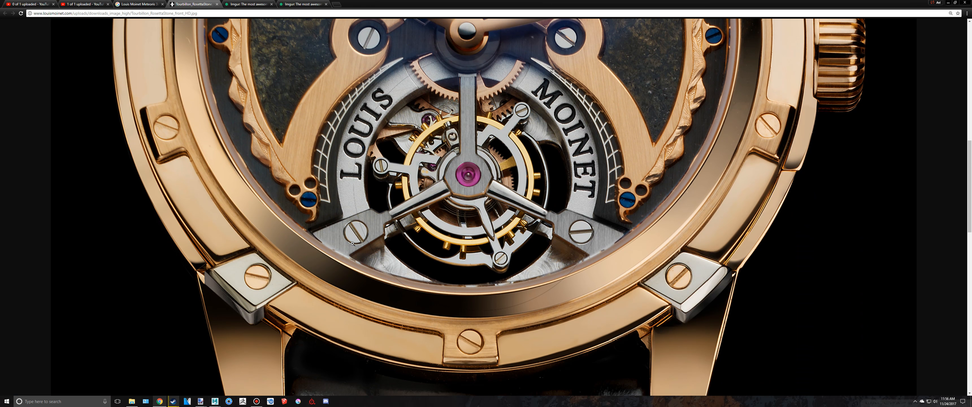
scroll(353, 244, "down", 8)
scroll(357, 255, "up", 5)
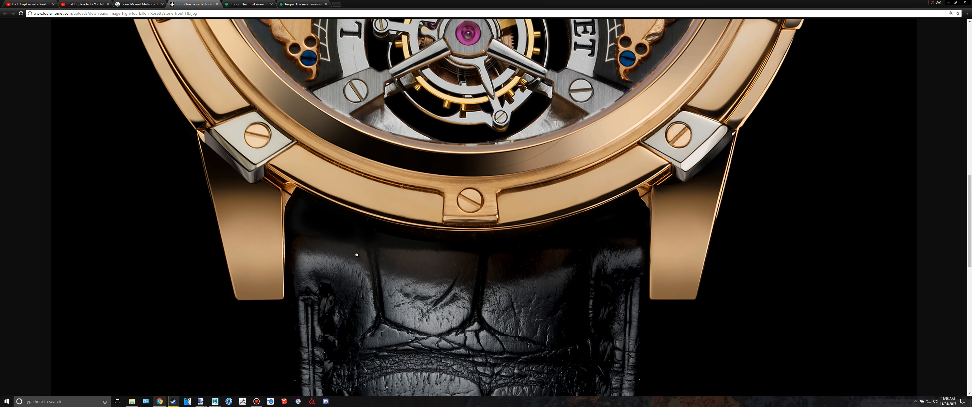
scroll(357, 255, "up", 8)
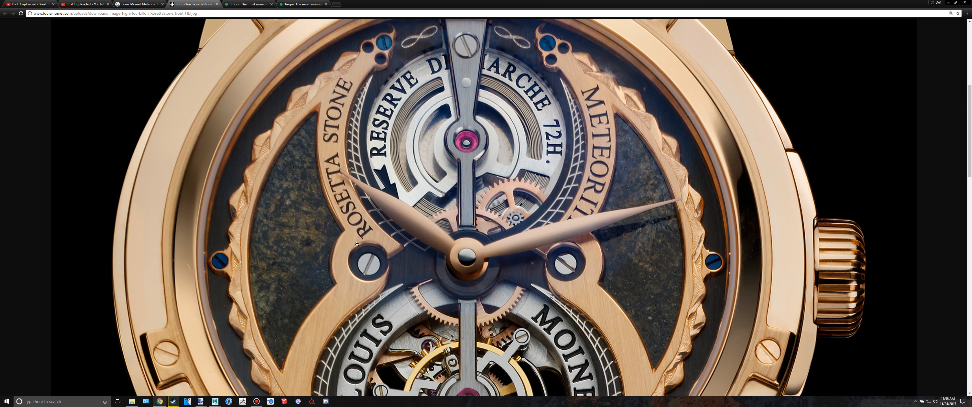
scroll(357, 244, "down", 4)
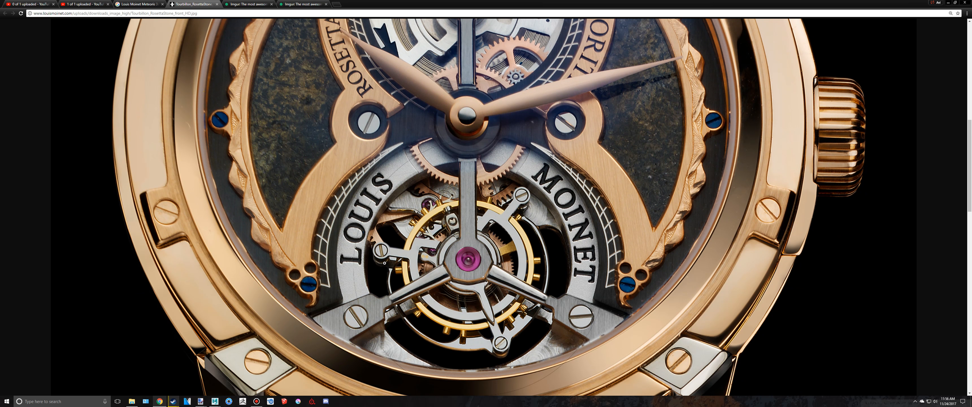
scroll(313, 277, "up", 4)
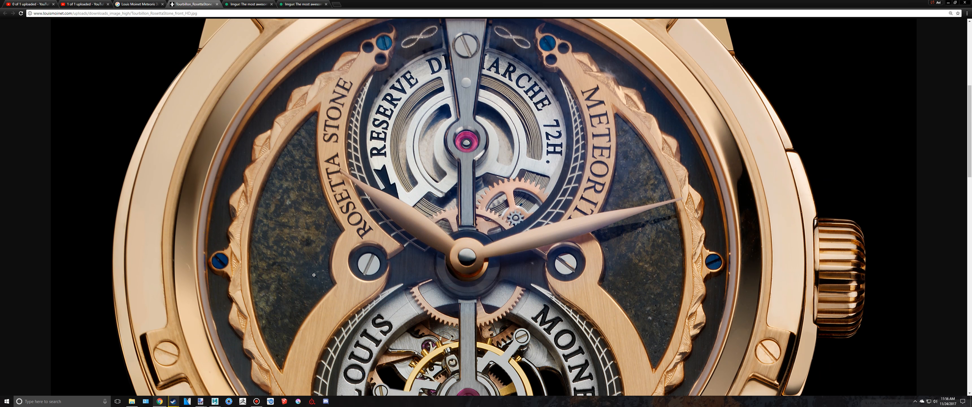
scroll(315, 274, "up", 3)
scroll(315, 273, "down", 3)
key("alt+Tab")
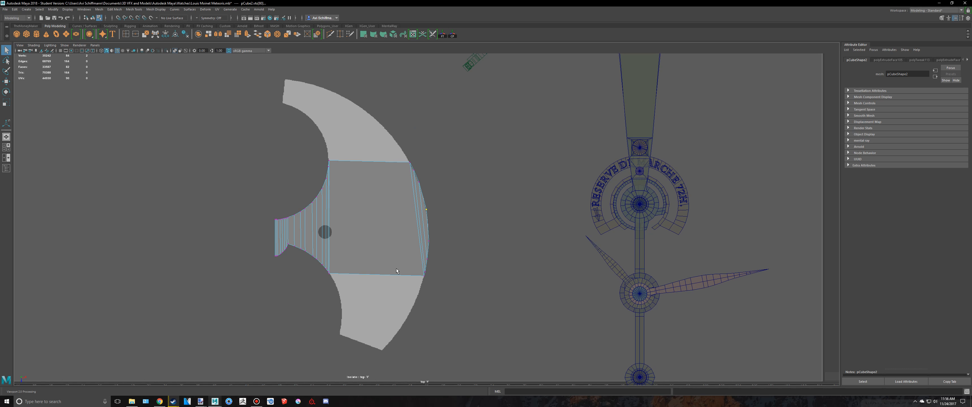
- Extrude the middle section's upper end face and move it up so its outer corner lies on the reference shape's outer curve
scroll(396, 267, "up", 3)
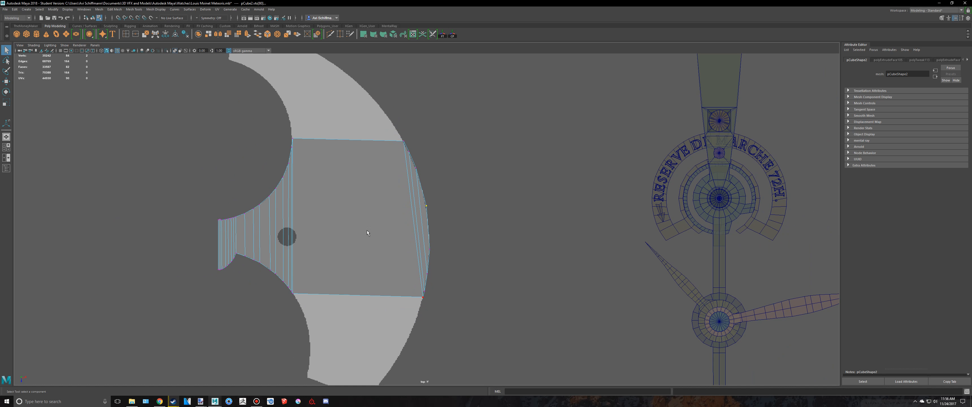
middle_click_drag(329, 123, 398, 242, "alt")
mouse_move(409, 233)
right_mouse_down()
mouse_move(409, 245)
mouse_move(403, 241)
right_mouse_up()
left_click_drag(393, 218, 413, 268)
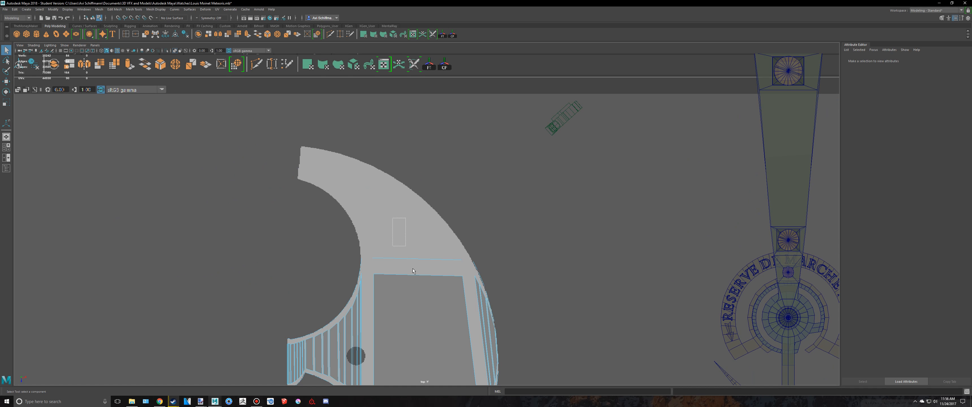
right_click_drag(420, 296, 415, 247)
left_click(419, 285, "shift")
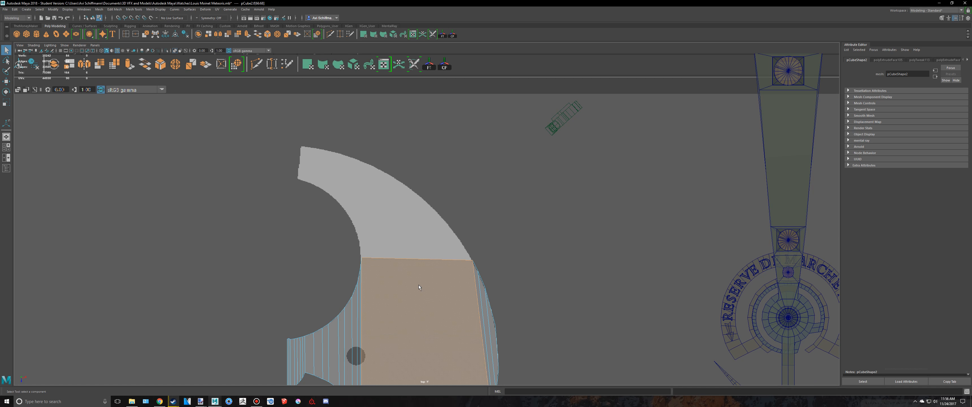
left_click(409, 297, "shift")
scroll(409, 297, "up", 3)
key("w")
key("ctrl+e")
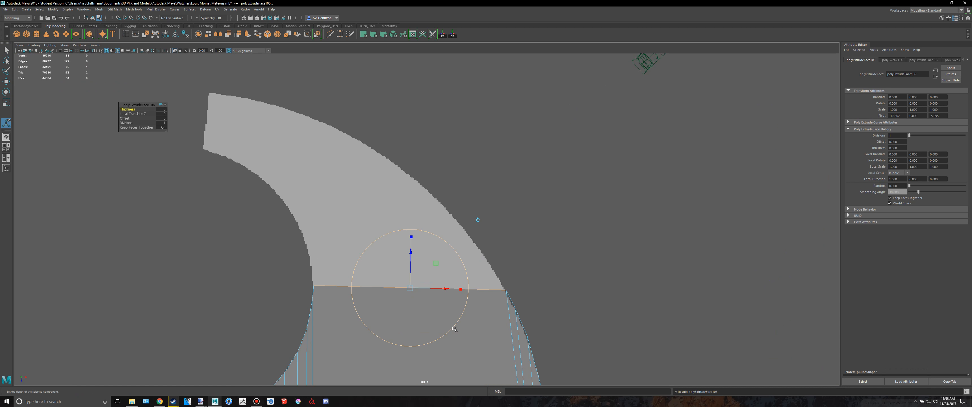
key("w")
middle_click_drag(446, 322, 432, 294)
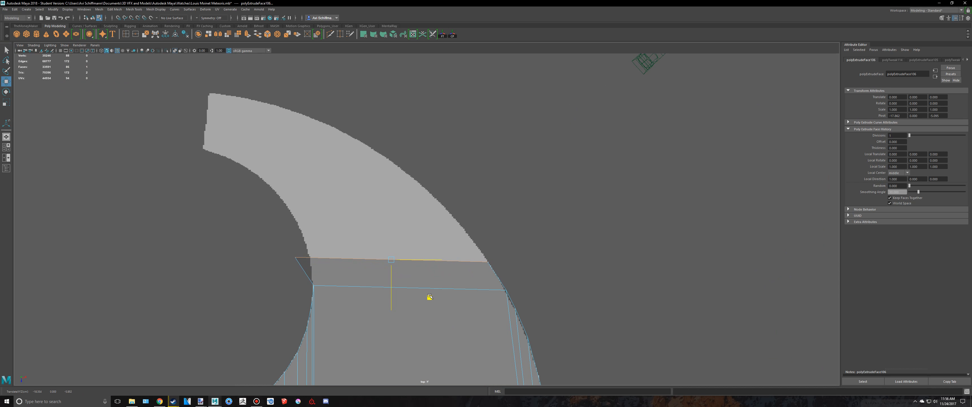
- Extrude the upper end face two more times, moving each new segment up along the reference arm's outer curve
scroll(431, 297, "up", 1)
key("ctrl+e")
key("w")
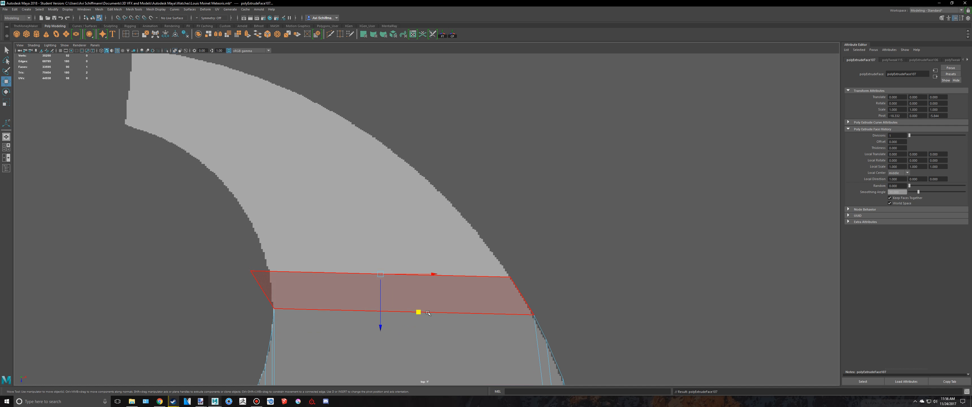
middle_click_drag(419, 313, 390, 276)
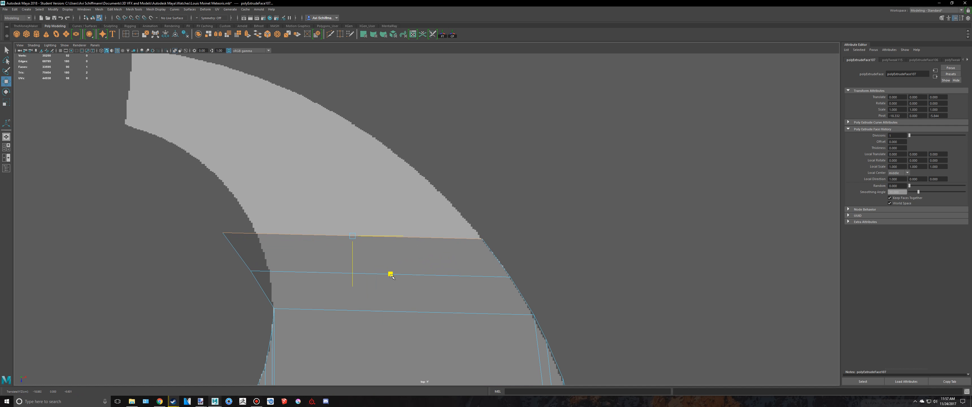
scroll(405, 288, "down", 1)
key("ctrl+e")
key("w")
middle_click_drag(439, 323, 433, 290)
- Add two further extrusions to the end face, keeping each outer corner on the outer curve midway up the arm
key("ctrl+e")
key("w")
scroll(455, 311, "up", 2)
key("ctrl+e")
key("w")
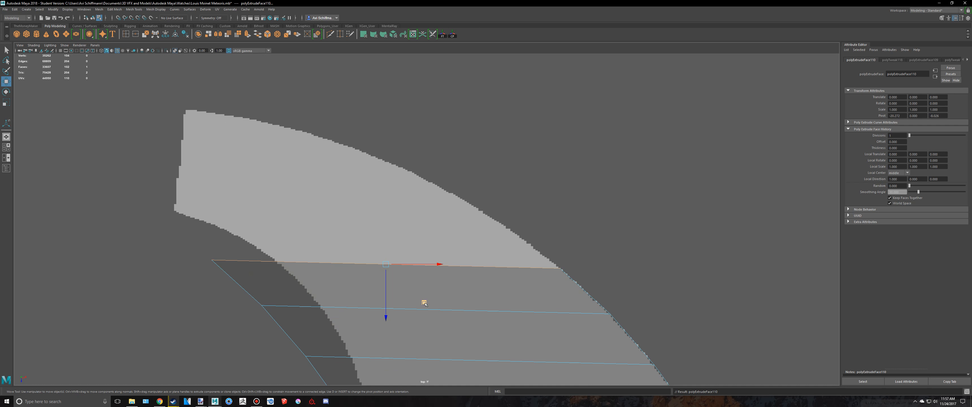
left_click_drag(422, 302, 395, 270)
middle_click_drag(395, 271, 438, 290)
- Extrude the end face into two more segments that follow the flattening part of the outer curve
key("ctrl+e")
key("w")
key("ctrl+e")
key("w")
left_click_drag(438, 290, 344, 246)
middle_click_drag(345, 246, 250, 244)
- Extrude the remaining segments until the end face's outer corner reaches the upper outer corner of the reference arm
key("ctrl+e")
key("w")
key("w")
key("ctrl+e")
key("w")
key("ctrl+e")
key("w")
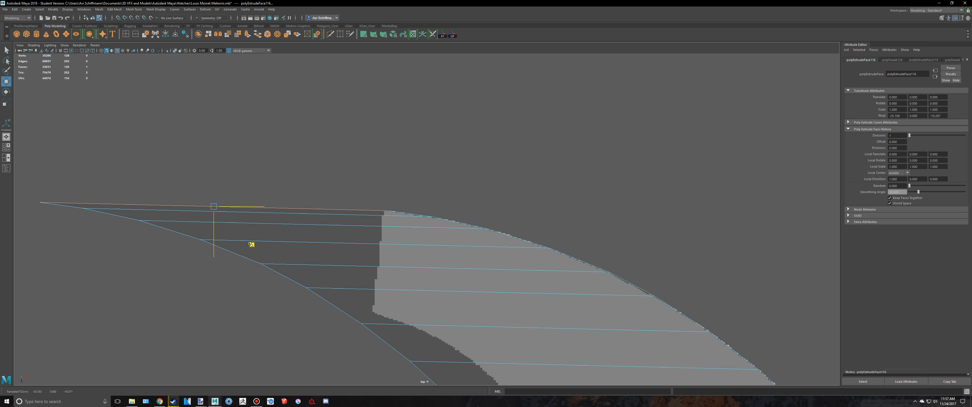
- Select the lowest overhanging inner vertices of the upper arm and move them sideways onto the reference shape's inner curve
key("q")
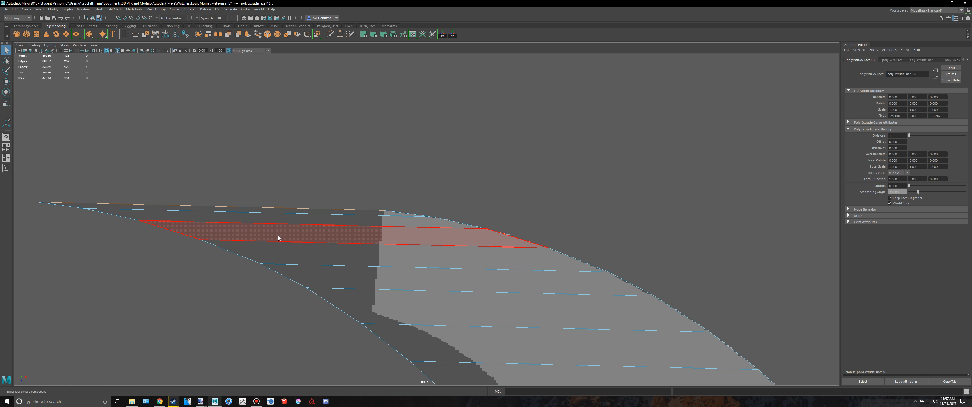
right_click_drag(279, 237, 246, 249)
scroll(404, 186, "down", 4)
middle_click_drag(415, 336, 343, 253, "alt")
scroll(414, 338, "up", 2)
scroll(415, 337, "up", 4)
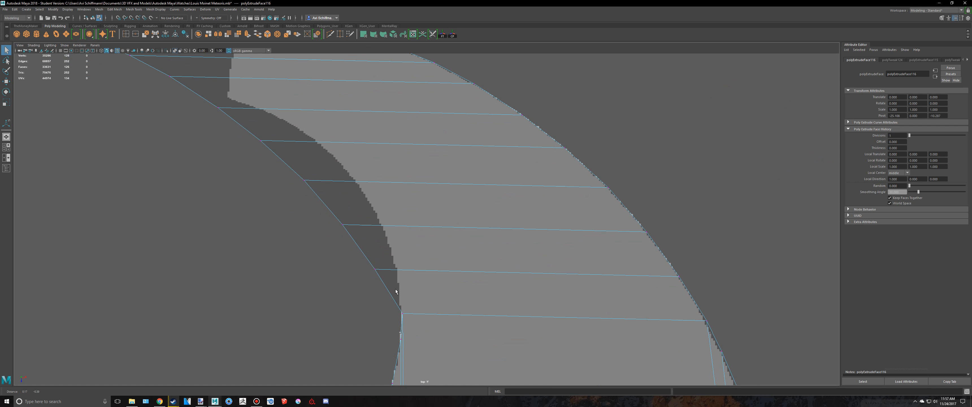
left_click_drag(385, 298, 347, 274)
key("w")
left_click_drag(414, 282, 430, 284)
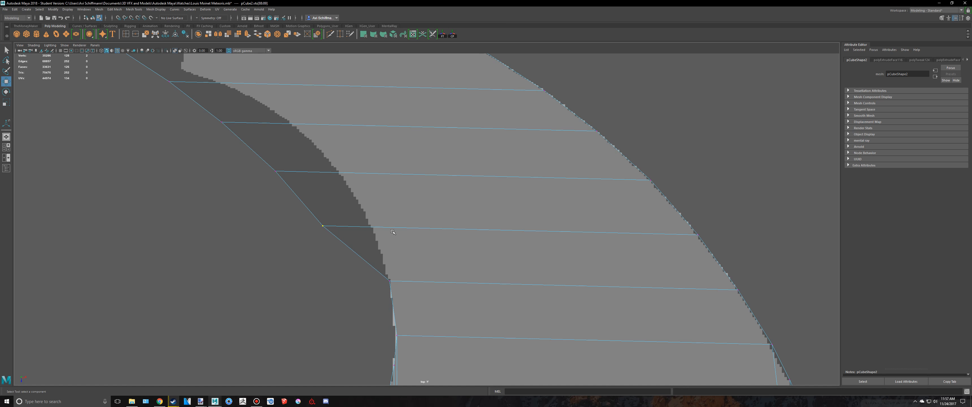
- Move the second and third inner vertex pairs of the upper arm horizontally onto the inner curve
left_click_drag(374, 226, 424, 233)
middle_click_drag(415, 231, 504, 294, "alt")
key("q")
left_click_drag(386, 254, 331, 220)
key("w")
left_click_drag(417, 234, 483, 247)
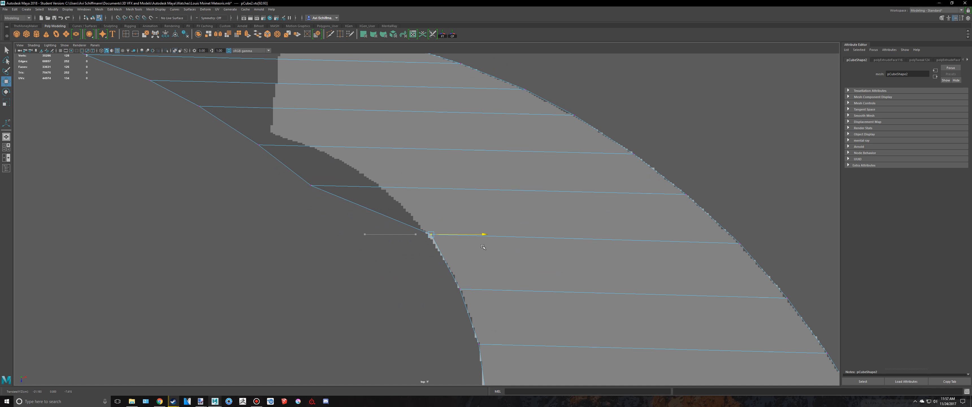
- Move the fourth and fifth inner vertex pairs of the upper arm across onto the inner curve
middle_click_drag(338, 221, 383, 268, "alt")
key("q")
key("w")
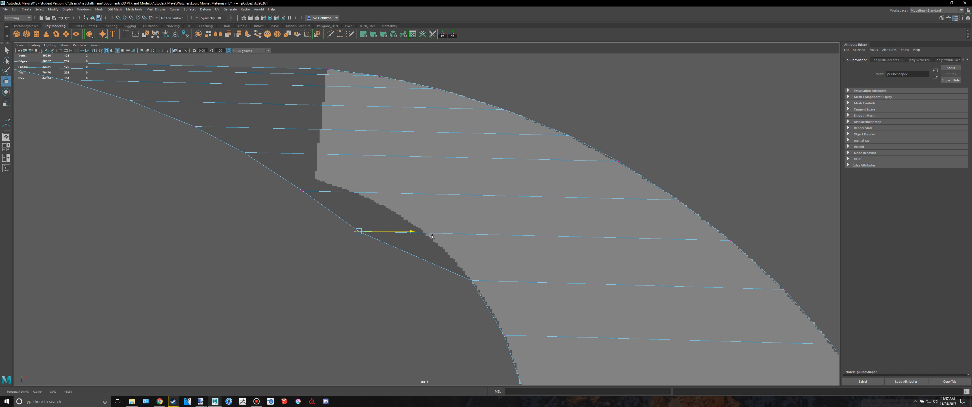
left_click_drag(406, 232, 472, 243)
middle_click_drag(369, 225, 389, 254, "alt")
right_click_drag(389, 253, 476, 275, "alt")
left_click_drag(499, 269, 497, 270)
left_click_drag(304, 229, 273, 209)
key("w")
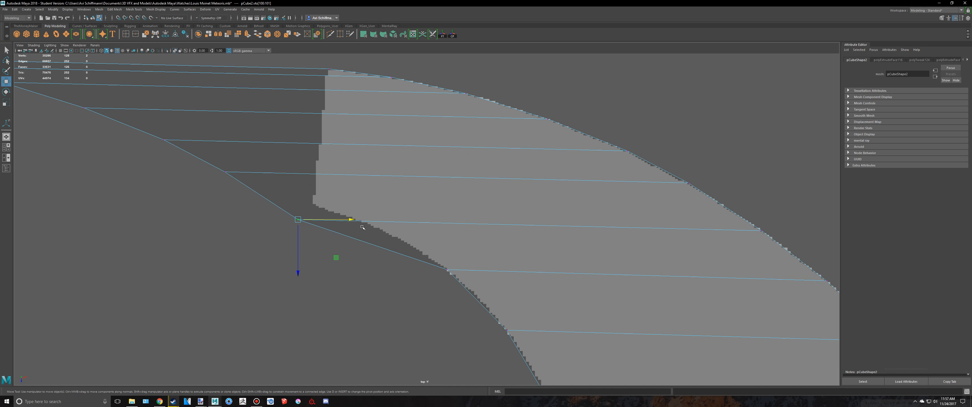
left_click_drag(350, 220, 410, 231)
- Slide the fourth inner vertex pair down the curve for more even spacing and place the sixth pair on the inner curve
left_click_drag(397, 257, 440, 265)
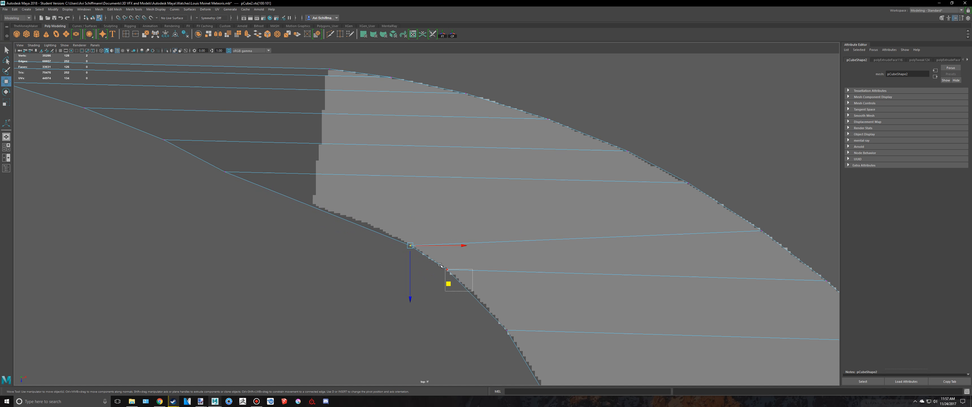
middle_click_drag(485, 310, 510, 331)
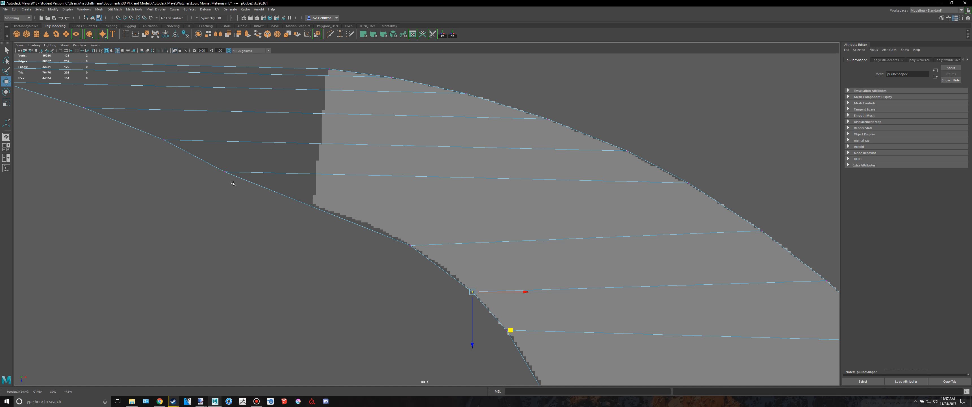
left_click_drag(233, 183, 204, 165)
middle_click_drag(264, 214, 419, 272)
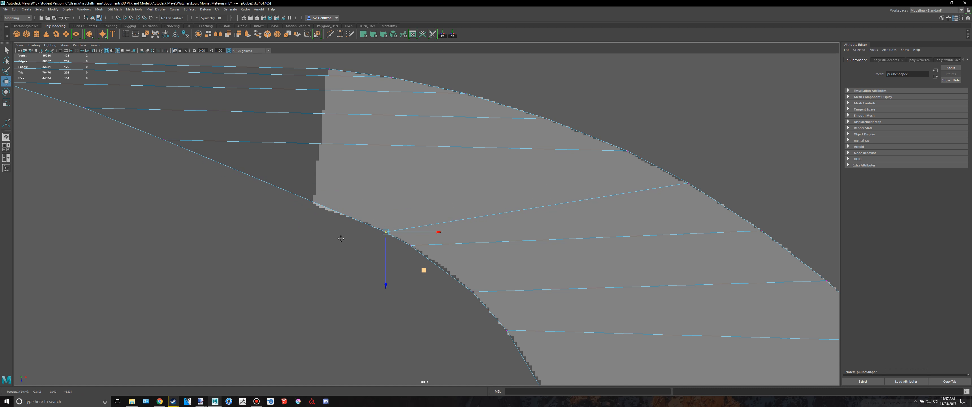
- Move the next two overhanging inner vertex pairs onto the inner curve near the arm's end
middle_click_drag(341, 238, 440, 293, "alt")
key("q")
left_click_drag(291, 216, 233, 180)
key("w")
middle_click_drag(313, 233, 502, 317)
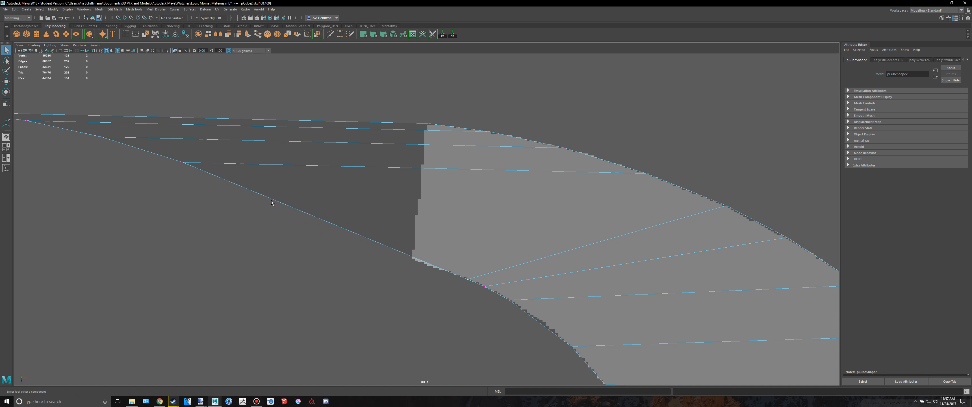
key("w")
middle_click_drag(220, 200, 487, 309)
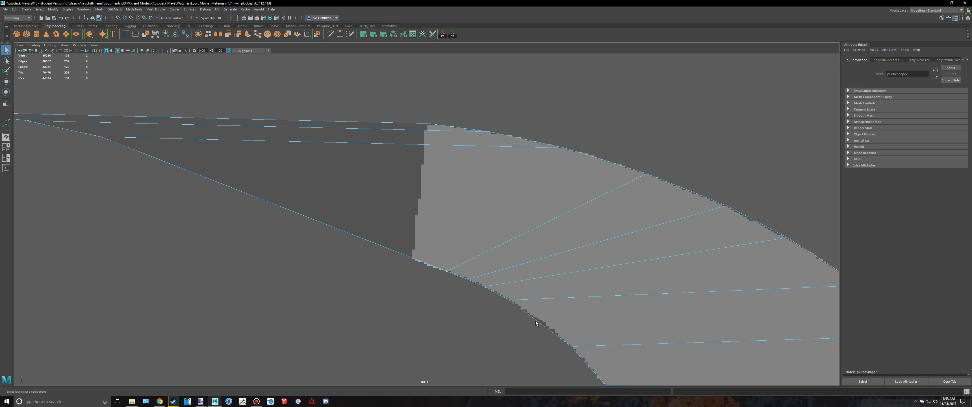
- Slide two already placed inner vertex pairs farther down the inner curve to spread the segments more evenly
left_click_drag(531, 319, 501, 297)
key("w")
middle_click_drag(544, 339, 571, 353)
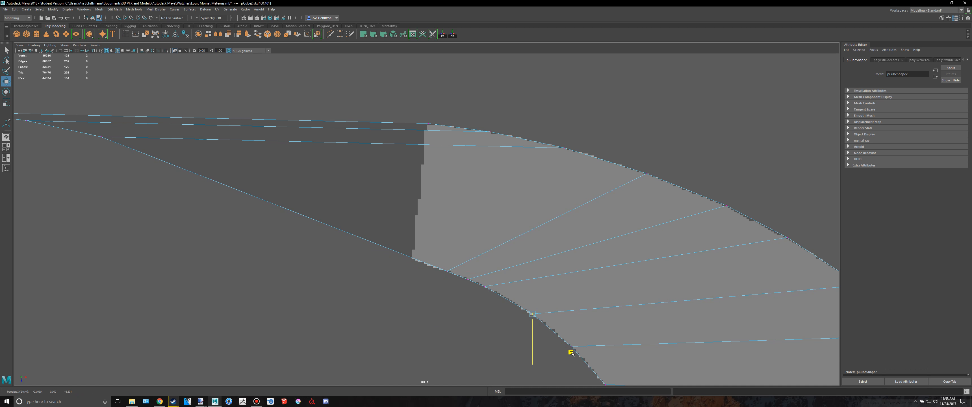
key("w")
middle_click_drag(520, 319, 531, 329)
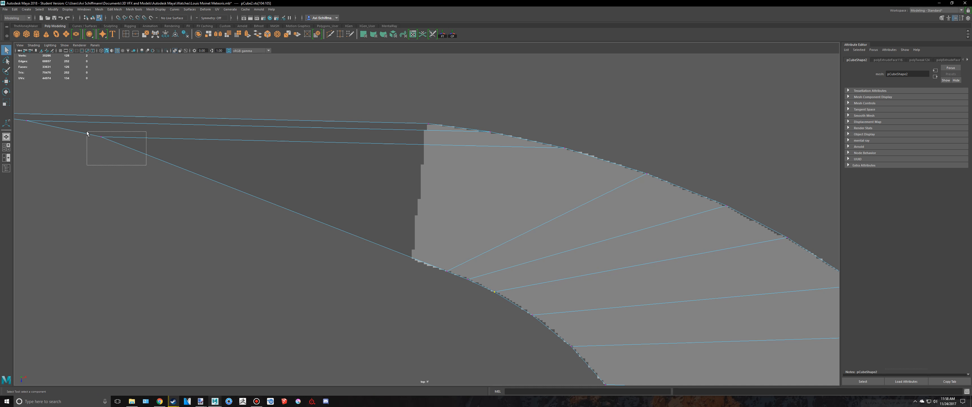
- Move the next overhanging inner vertex pair onto the inner curve just short of the arm's end corner
left_click_drag(147, 165, 87, 133)
key("w")
middle_click_drag(176, 192, 464, 302)
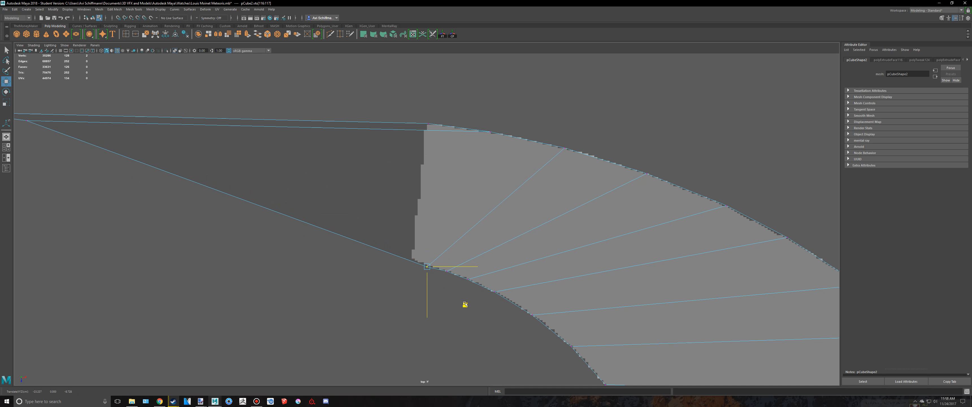
- Bring the tip vertices closer to the arm and place the neighbouring pair on the reference shape's inner end corner
middle_click_drag(186, 213, 401, 252, "alt")
key("q")
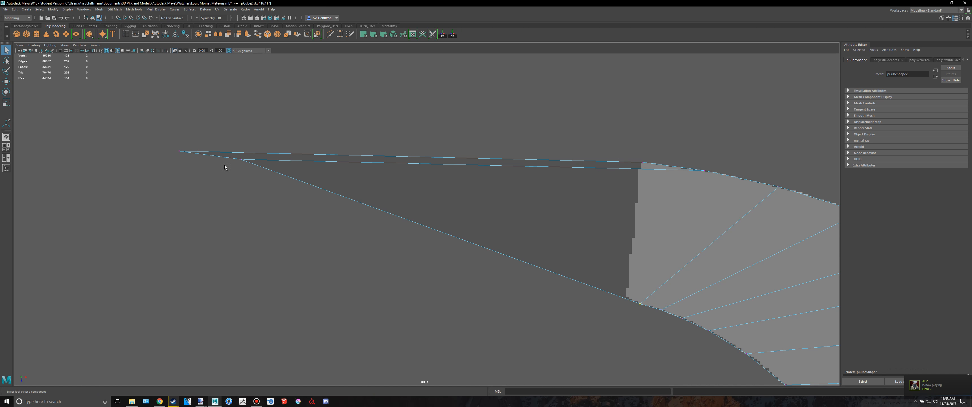
key("w")
middle_click_drag(245, 191, 439, 226)
key("q")
left_click_drag(435, 190, 434, 191)
key("w")
middle_click_drag(468, 215, 510, 342)
- Move the tip vertices onto the arm's straight end edge between its two corners and clear the selection
left_click_drag(330, 174, 330, 175)
key("w")
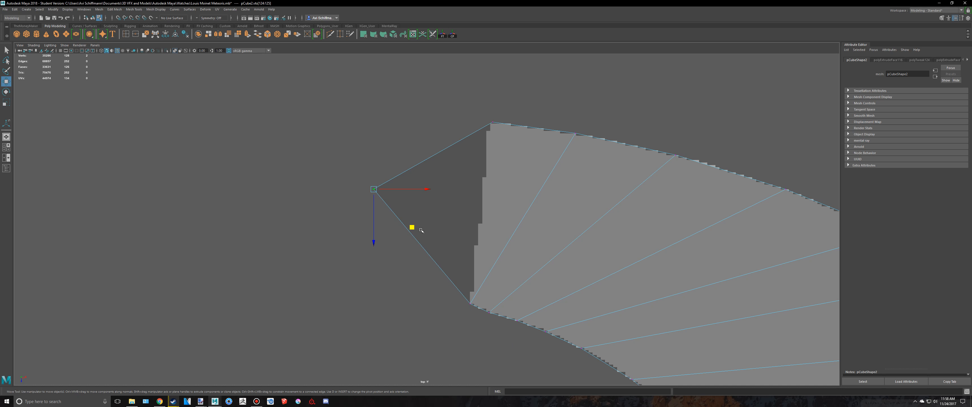
middle_click_drag(413, 225, 523, 246)
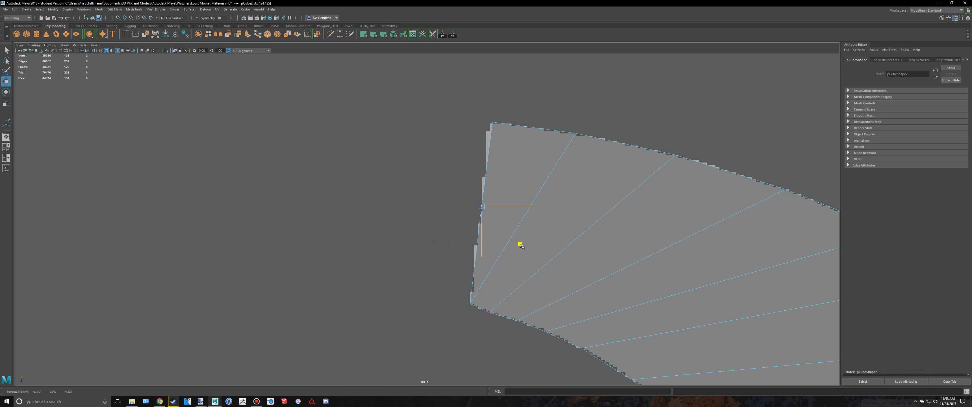
left_click(522, 245)
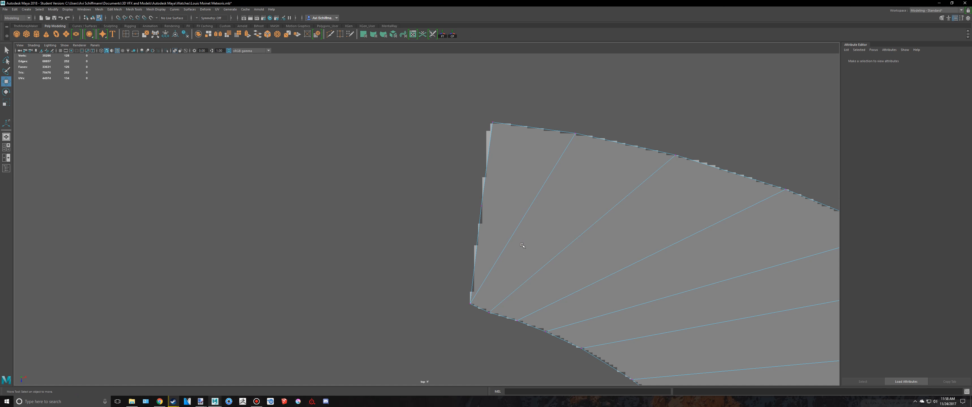
- In the perspective view, delete the extra vertical edge in the middle of the arm's end face and return to object mode
key("space")
key("space")
left_click_drag(534, 156, 413, 212, "alt")
right_click_drag(309, 231, 309, 215)
left_click(303, 239)
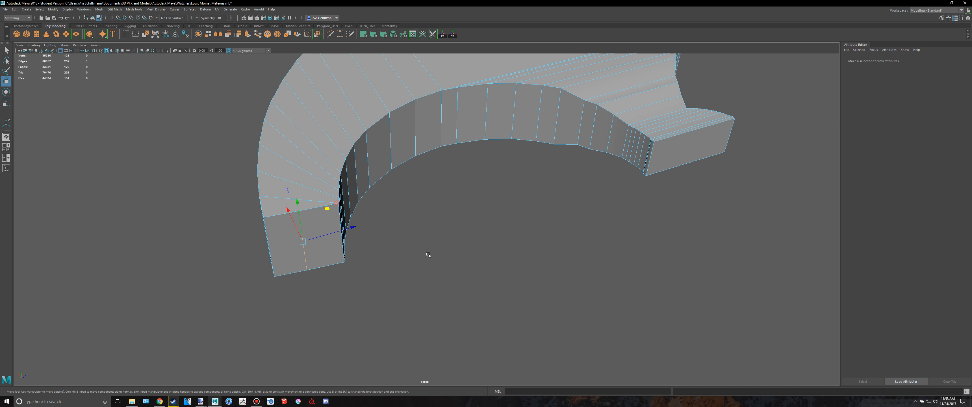
key("ctrl+Delete")
left_click_drag(399, 250, 358, 239, "alt")
key("space")
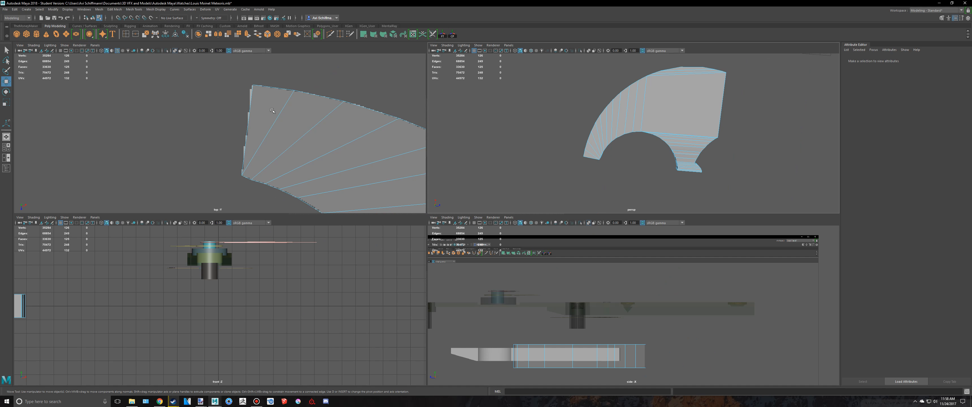
key("space")
left_click_drag(447, 255, 469, 220, "alt")
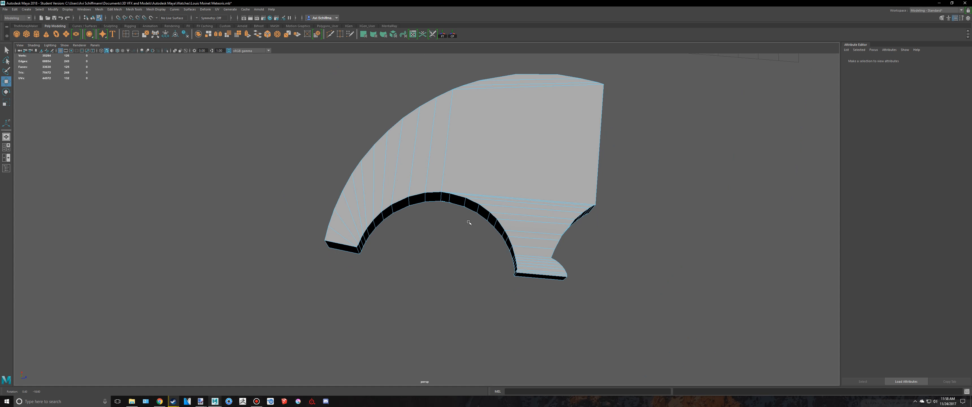
right_click_drag(509, 172, 556, 155)
left_click_drag(647, 275, 644, 185, "alt")
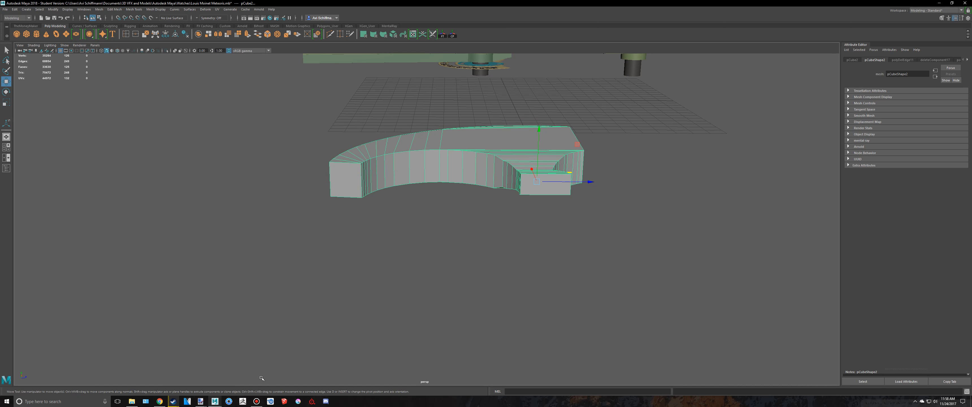
- Switch to the Maya scene with the full reference watch and compare its upper dial plate with the modelled plate
left_click(214, 401)
left_click(182, 379)
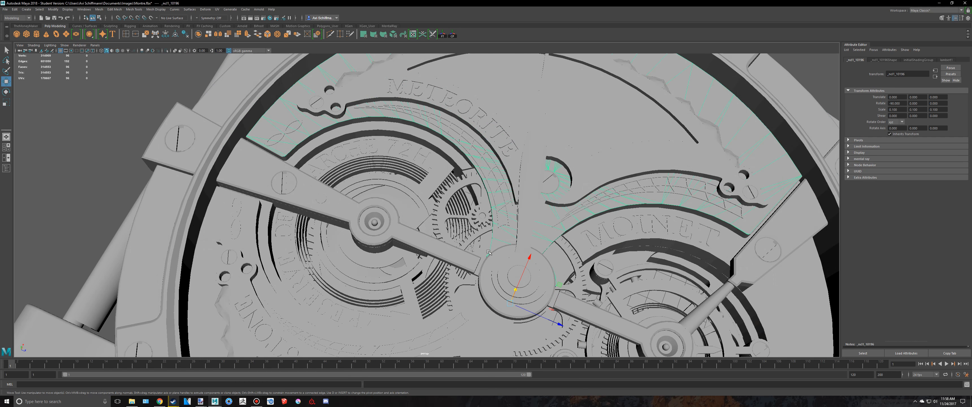
left_click_drag(489, 252, 512, 234, "alt")
left_click_drag(534, 259, 456, 258)
scroll(456, 259, "down", 4)
key("alt+Tab")
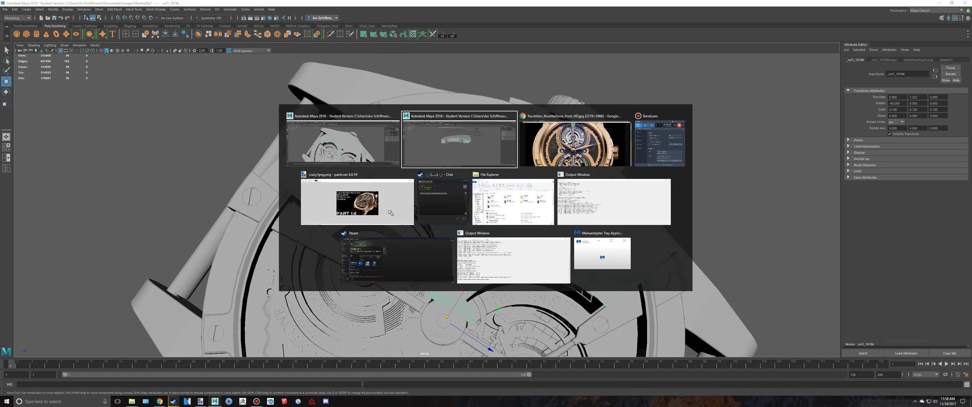
key("alt+Tab")
key("alt+Tab")
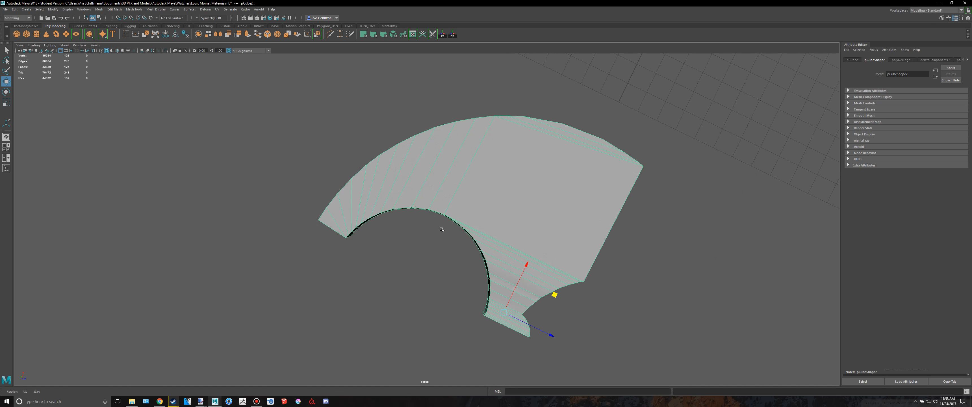
key("alt+Tab")
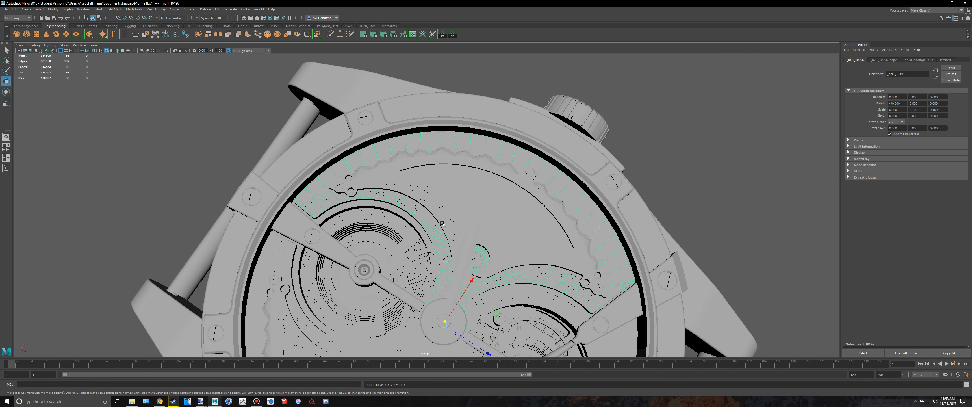
- Switch back to the modelled plate's scene and move two vertices of its outer edge along the reference outline in the top view
key("alt+Tab")
key("space")
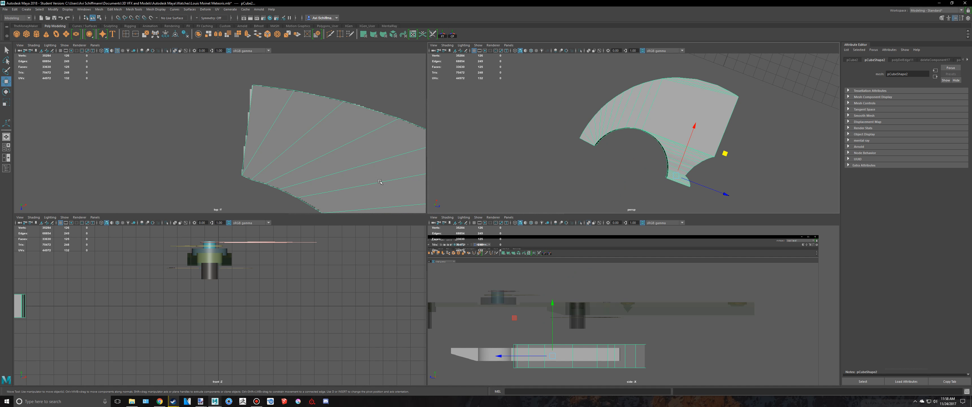
key("space")
scroll(490, 245, "up", 10)
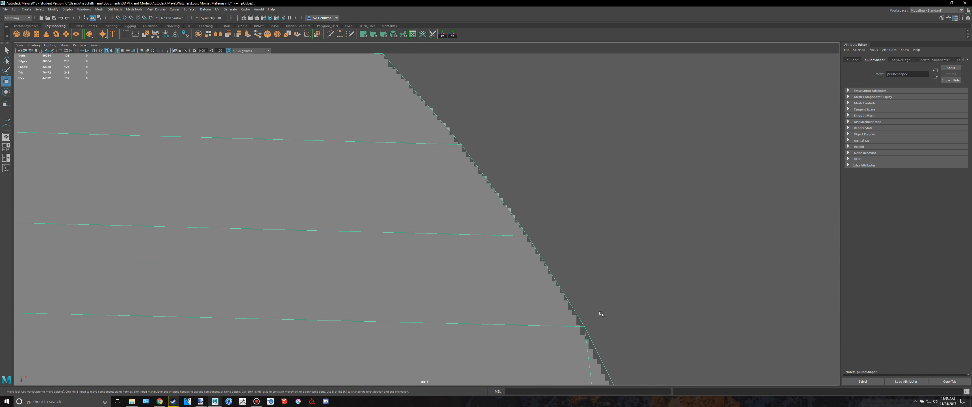
scroll(600, 314, "up", 10)
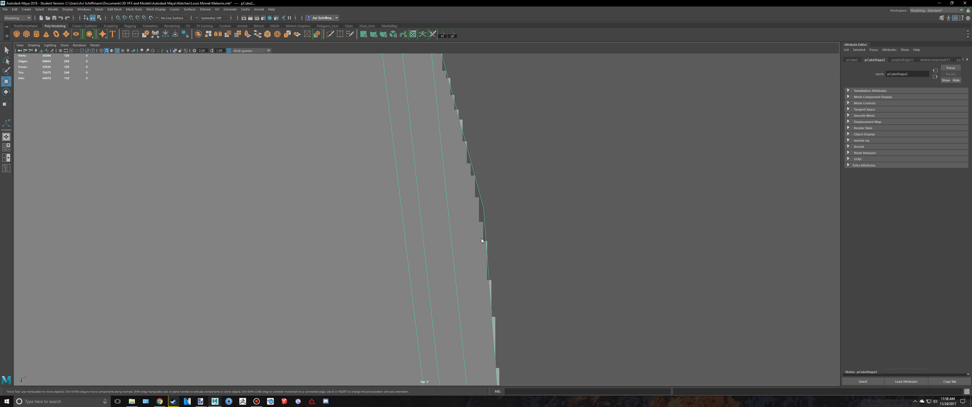
key("F9")
left_click_drag(474, 198, 505, 217)
left_click_drag(524, 246, 503, 180)
scroll(533, 321, "down", 5)
scroll(497, 327, "up", 5)
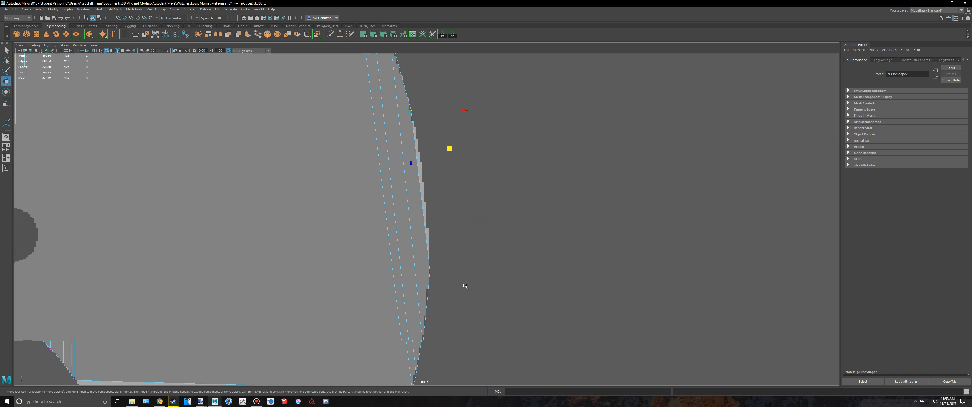
left_click_drag(425, 270, 455, 292)
left_click_drag(469, 319, 467, 347)
- Select the narrow side face between the two adjusted vertices and extrude it outward past the reference's outer rim
right_click_drag(413, 218, 414, 232)
left_click(414, 236)
key("w")
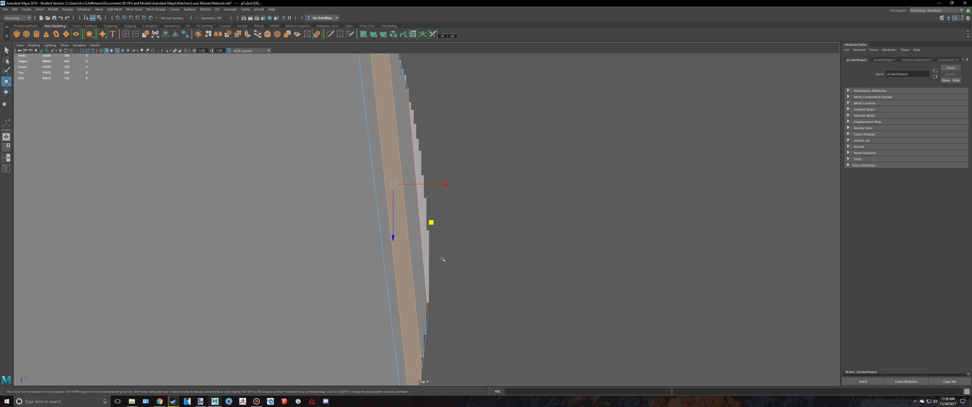
key("space")
left_click_drag(630, 157, 529, 151, "alt")
key("q")
key("space")
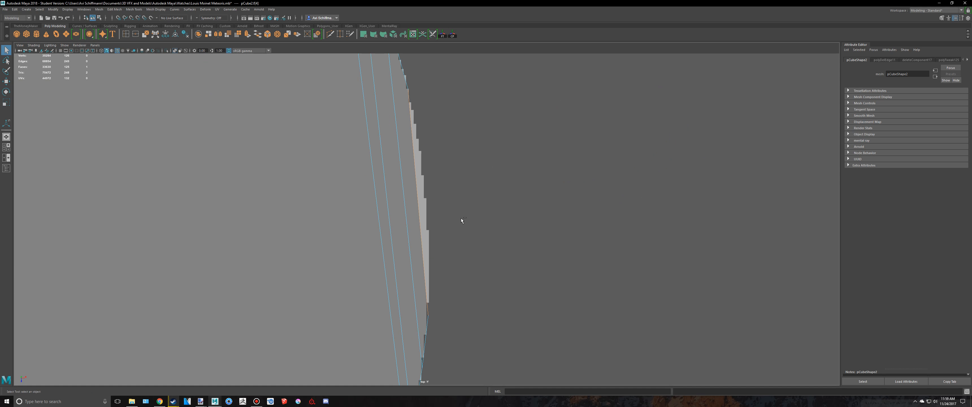
key("ctrl+e")
left_click_drag(446, 228, 455, 226)
key("q")
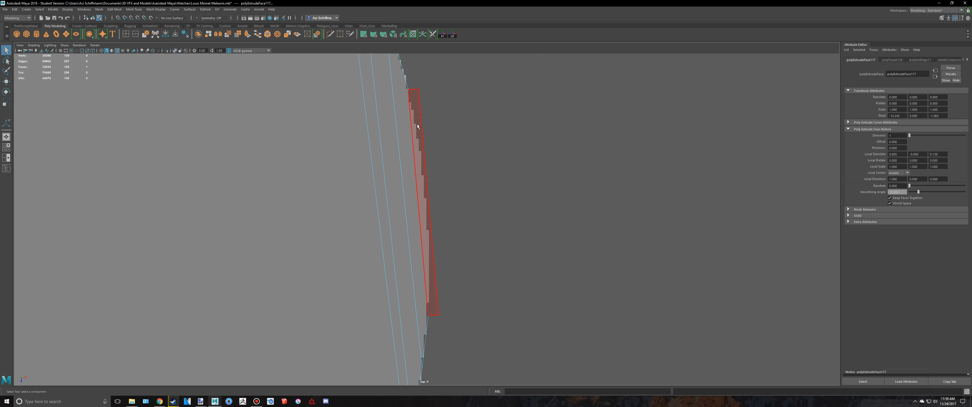
- Move the corner vertices of the extruded rim face onto the reference's outer curve
right_click_drag(411, 129, 430, 103)
key("w")
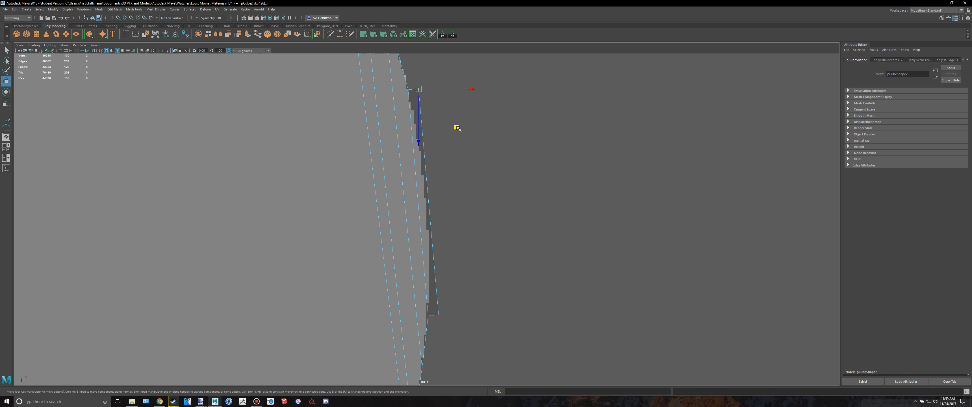
middle_click_drag(455, 125, 461, 202)
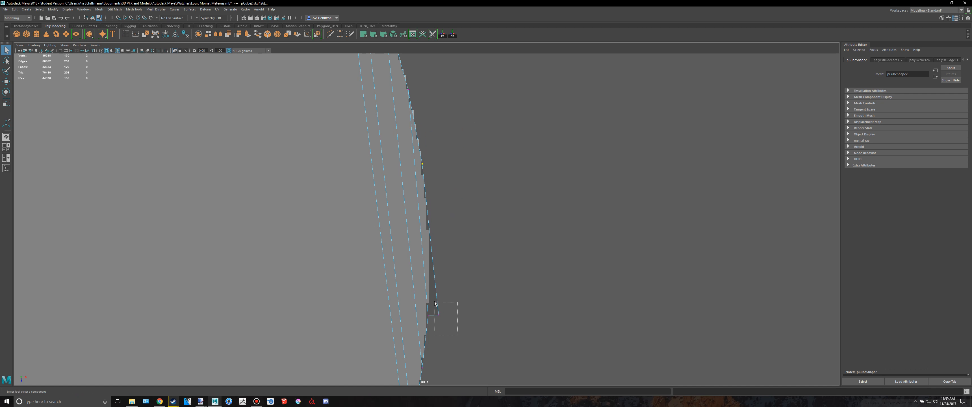
left_click_drag(435, 303, 436, 305)
key("w")
middle_click_drag(475, 351, 468, 278)
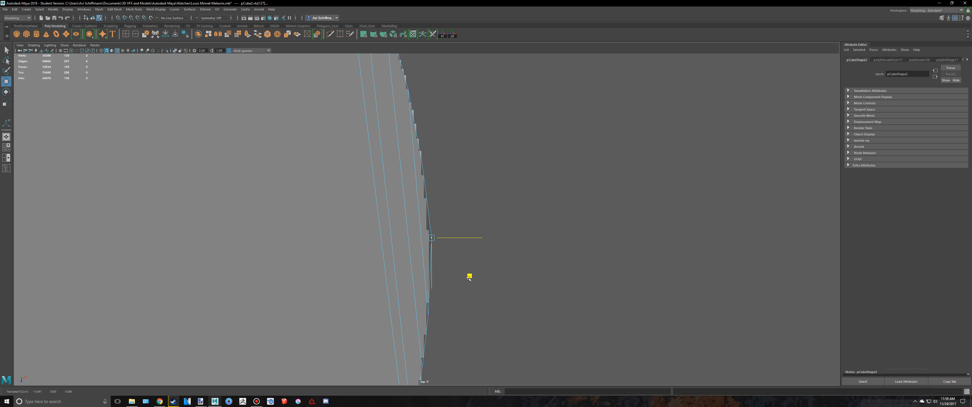
scroll(468, 270, "down", 3)
- Return to object mode and examine the plate from several angles in the perspective view, briefly previewing it smoothed
key("space")
key("space")
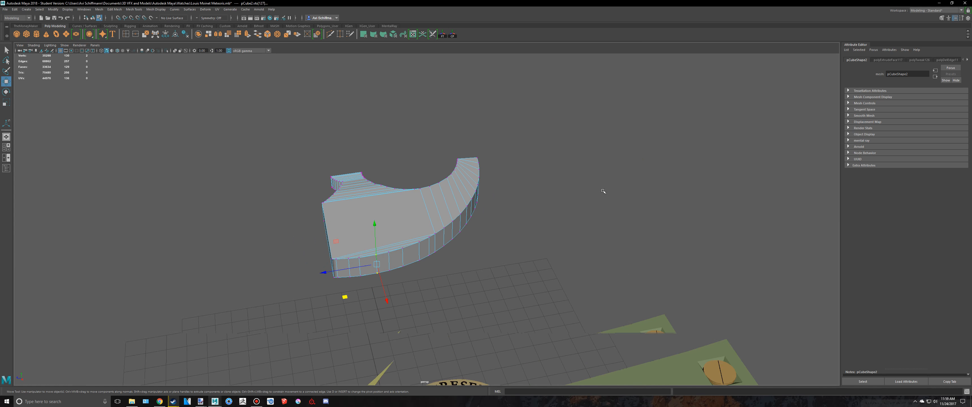
left_click_drag(603, 191, 539, 215, "alt")
right_click_drag(437, 226, 438, 215)
key("3")
left_click(527, 206)
left_click_drag(527, 206, 483, 211, "alt")
left_click(452, 197)
key("f")
key("1")
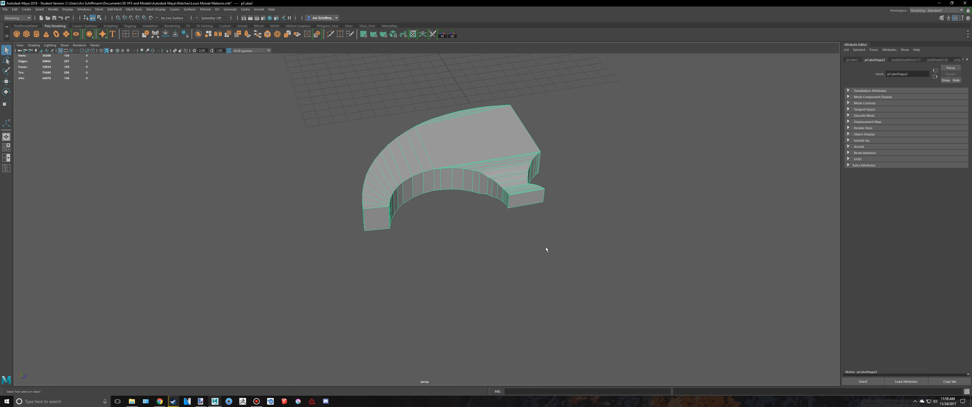
left_click(565, 266)
left_click_drag(579, 262, 332, 160, "alt")
key("space")
key("space")
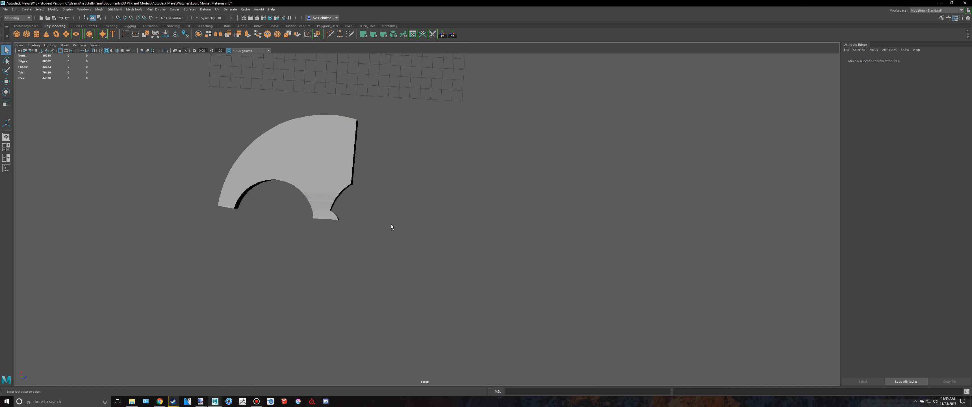
left_click_drag(390, 225, 316, 163, "alt")
middle_click_drag(317, 162, 428, 186, "alt")
key("space")
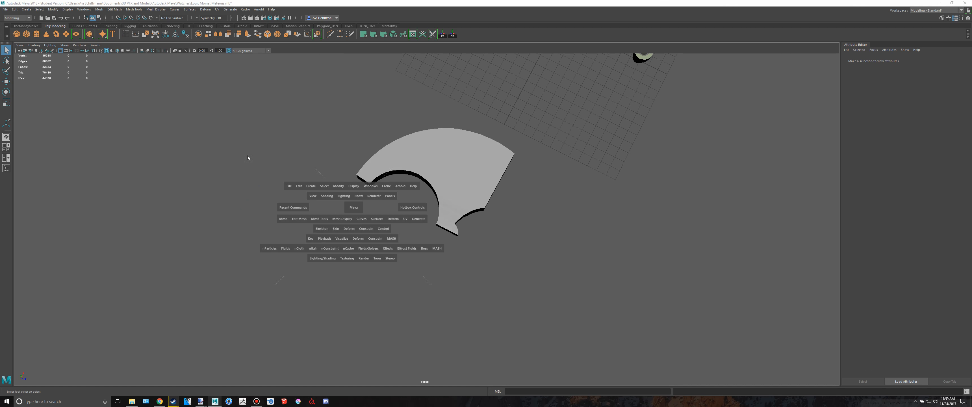
key("space")
- In the top view, select the plate's end face bordering the uncovered second arm and extrude a first segment along that arm
middle_click_drag(337, 272, 390, 175, "alt")
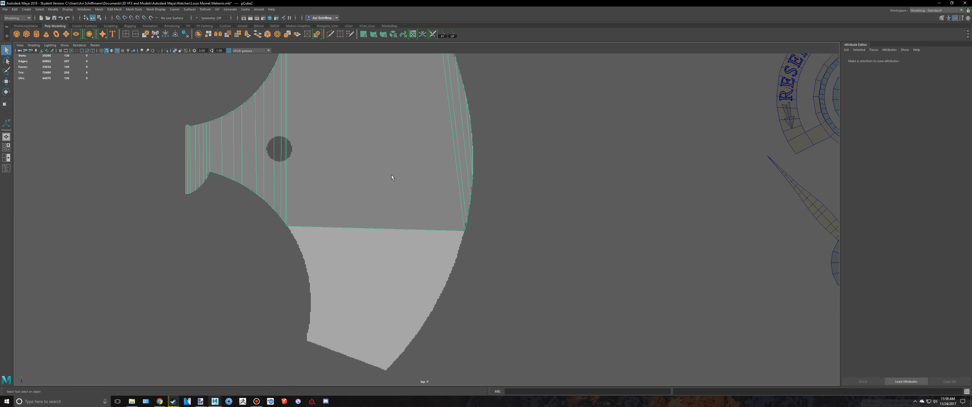
right_click_drag(390, 174, 388, 205)
left_click(358, 182)
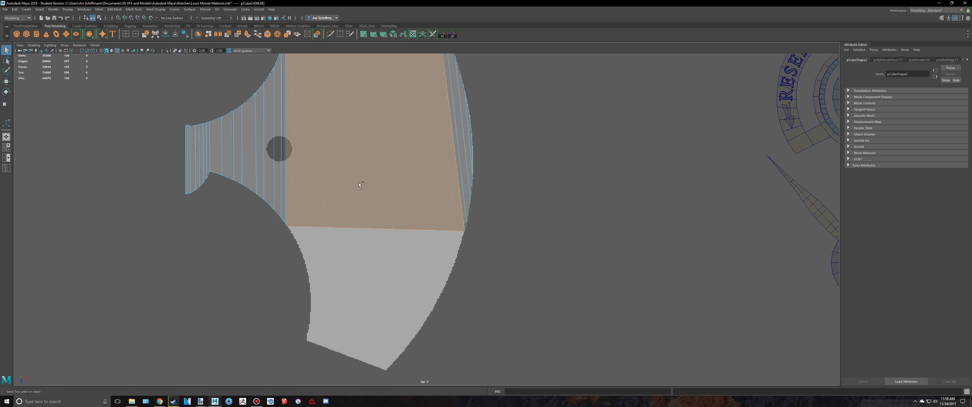
left_click(388, 228)
scroll(388, 230, "up", 2)
key("w")
scroll(426, 281, "up", 2)
middle_click_drag(430, 272, 445, 234, "alt")
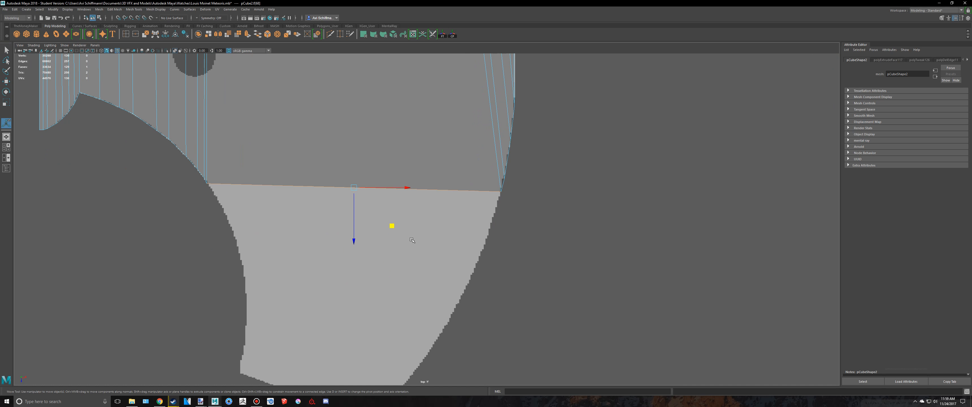
left_click_drag(390, 230, 381, 263, "shift")
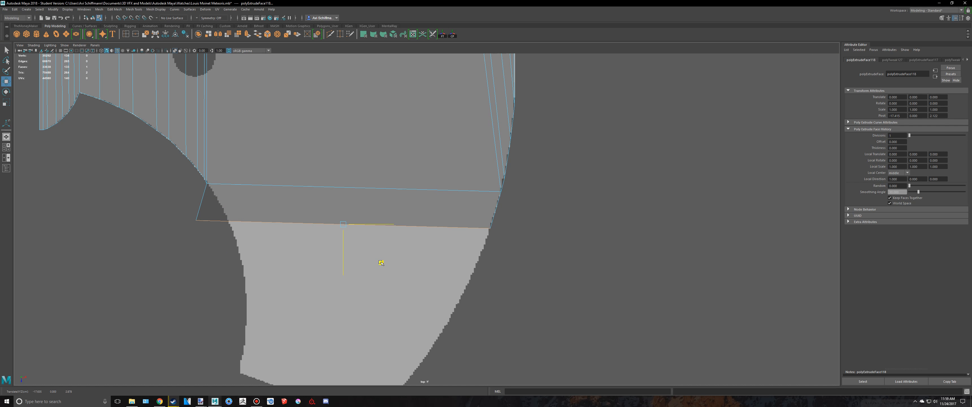
- Rotate the extruded end face to follow the second arm's bend and extend the arm with another segment
middle_click_drag(381, 262, 415, 229, "alt")
key("e")
left_click_drag(424, 202, 394, 268)
key("w")
middle_click_drag(397, 268, 446, 223, "alt")
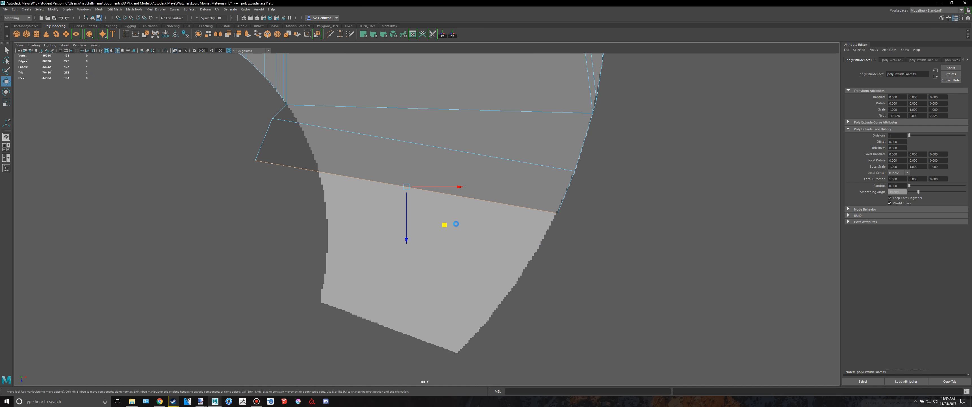
- Extrude the end face in further segments along the reference's outer curve to the tip of the second arm
key("e")
key("w")
left_click_drag(445, 223, 394, 311, "shift")
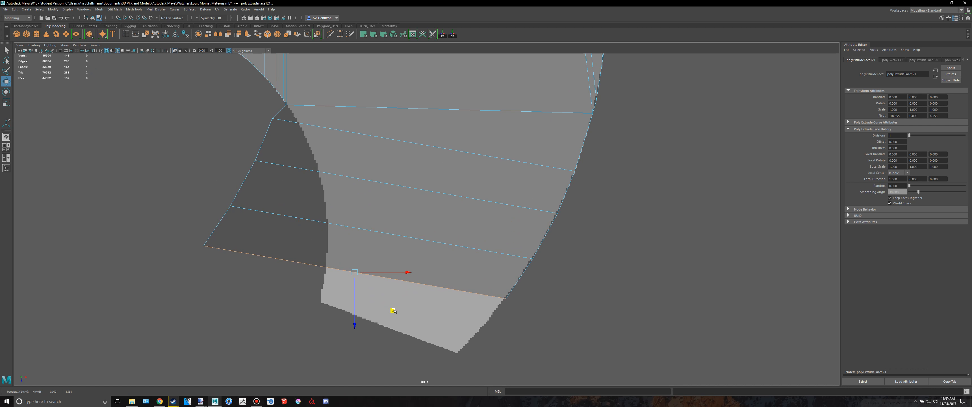
key("e")
key("w")
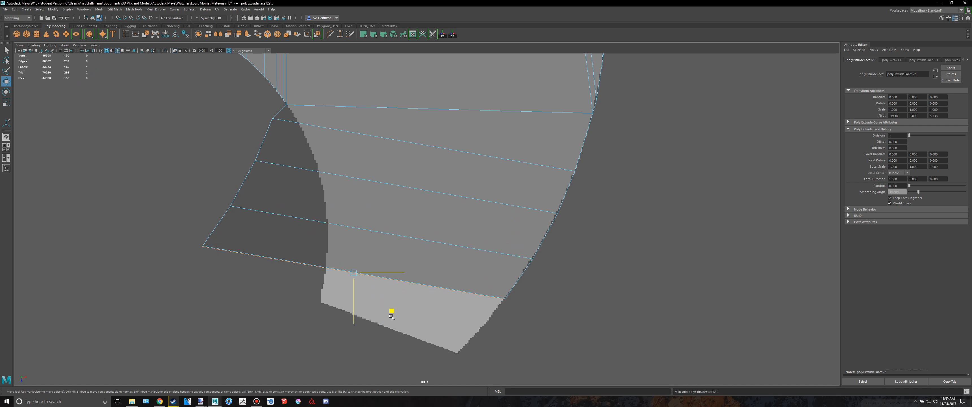
left_click_drag(393, 310, 346, 364, "shift")
key("q")
- Move the inner vertices of the second arm's first two segments onto the reference's inner curve
middle_click_drag(344, 134, 373, 194, "alt")
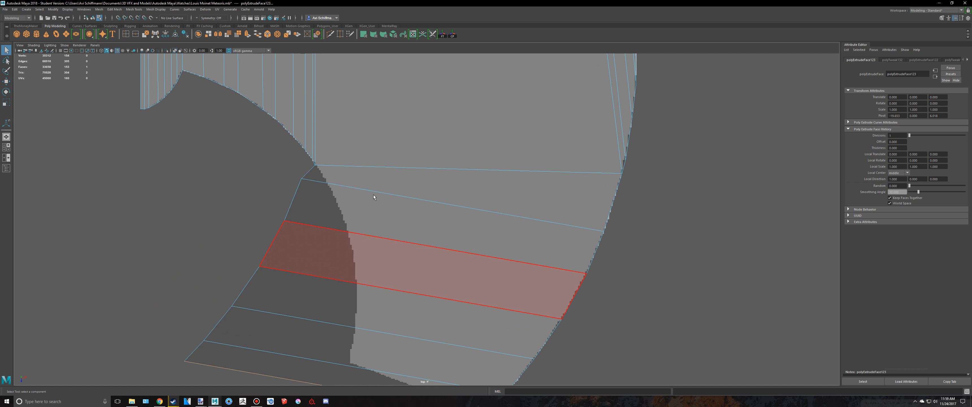
right_click_drag(373, 195, 336, 195)
left_click_drag(295, 173, 321, 192)
key("w")
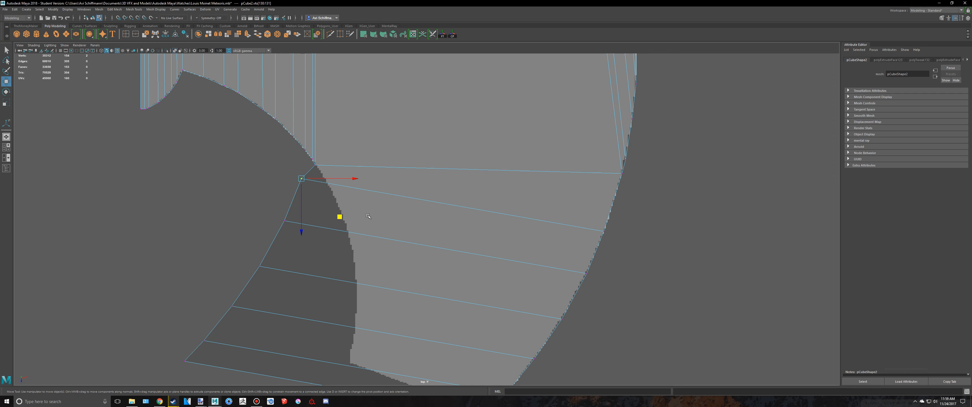
key("f")
scroll(465, 258, "down", 5)
middle_click_drag(465, 258, 519, 285)
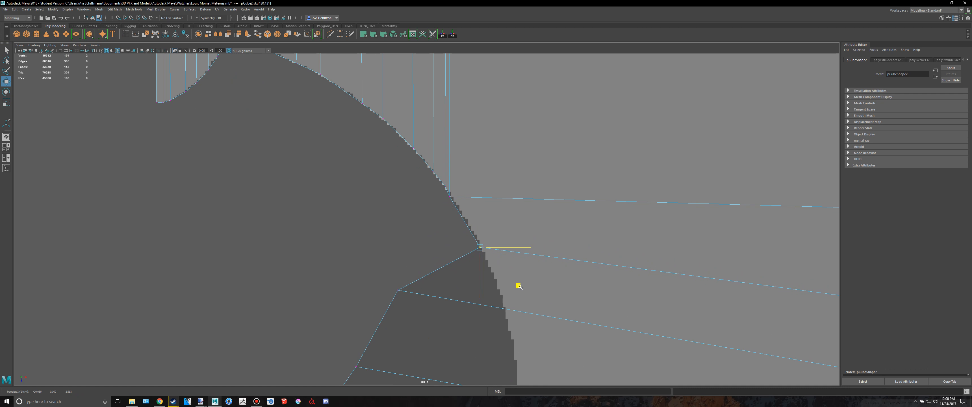
left_click(421, 316)
key("w")
middle_click_drag(434, 325, 518, 215)
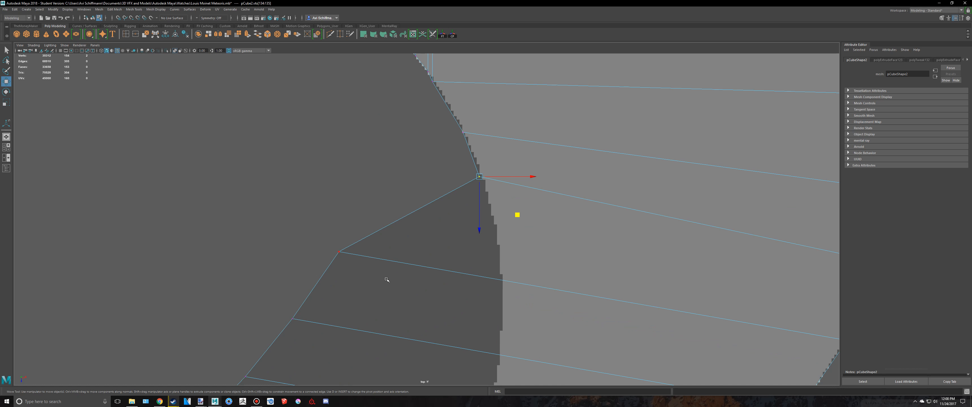
- Move the inner vertices of the second arm's next three segments onto the reference's inner curve
left_click(372, 257)
middle_click_drag(377, 290, 538, 279)
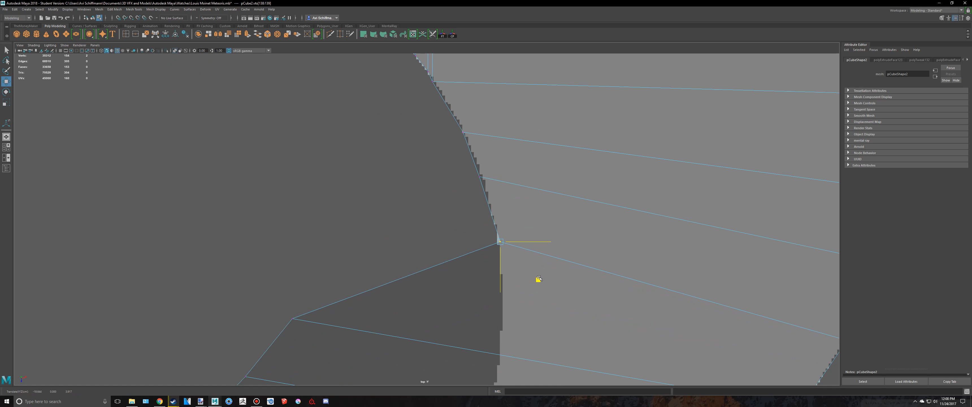
scroll(467, 277, "down", 2)
scroll(397, 276, "up", 1)
left_click_drag(284, 264, 356, 320)
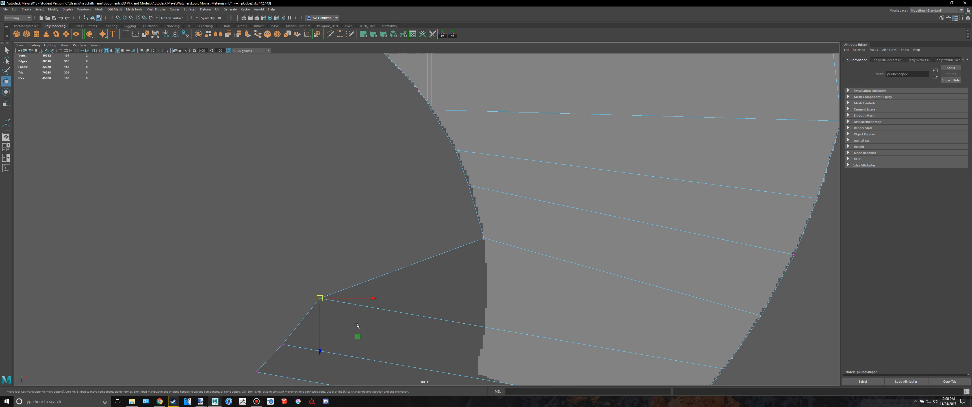
middle_click_drag(368, 337, 555, 233)
key("q")
key("w")
middle_click_drag(341, 269, 542, 265)
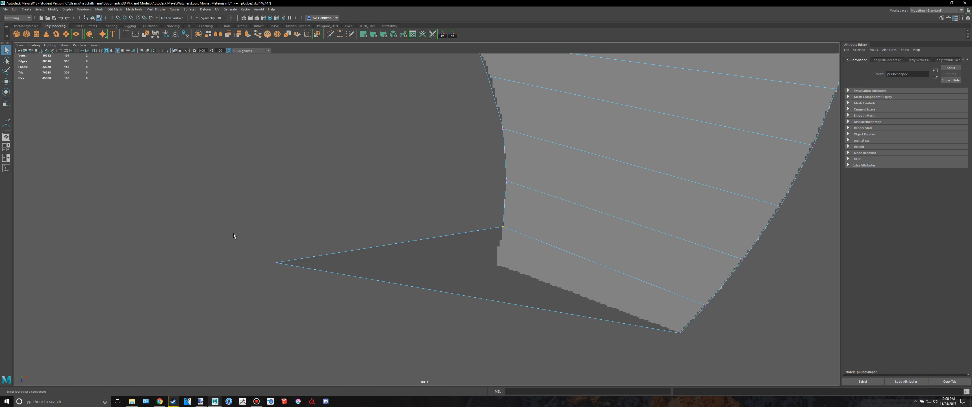
- Place the last inner vertices of the second arm on the reference's inner end corner
left_click_drag(260, 247, 315, 300)
key("w")
middle_click_drag(315, 299, 535, 302)
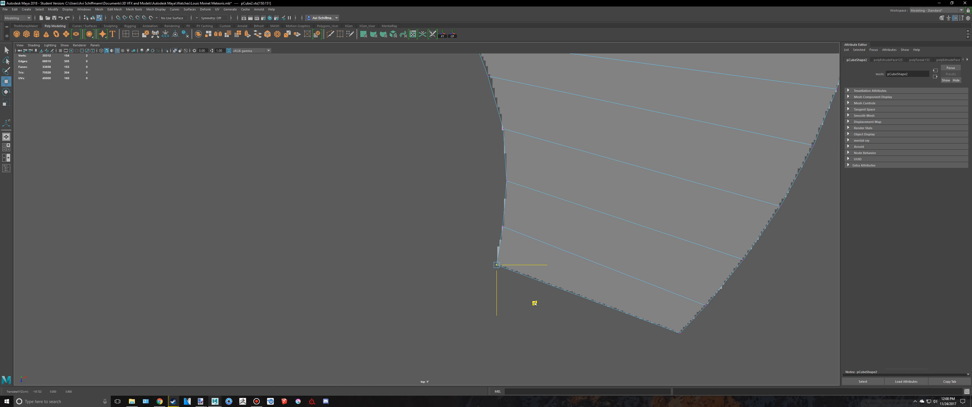
scroll(534, 302, "down", 8)
middle_click_drag(531, 212, 507, 284, "alt")
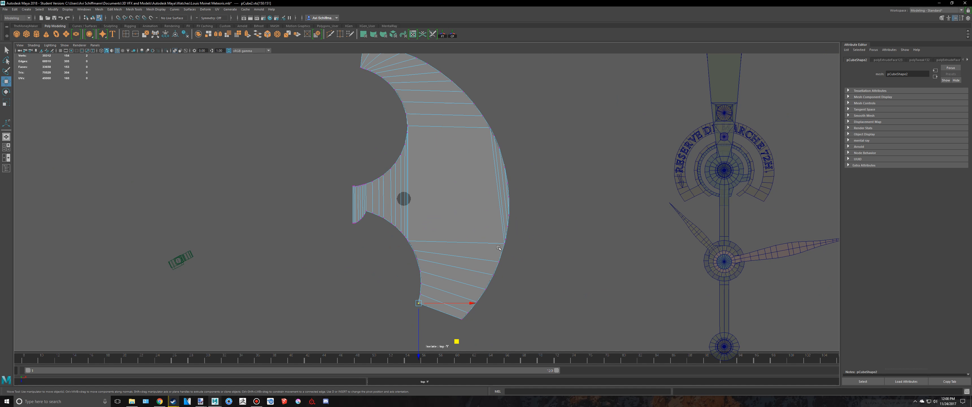
- Return the plate to object mode and examine its thickness from the side in the perspective view
key("space")
key("space")
left_click_drag(604, 166, 608, 293, "alt")
key("q")
key("F8")
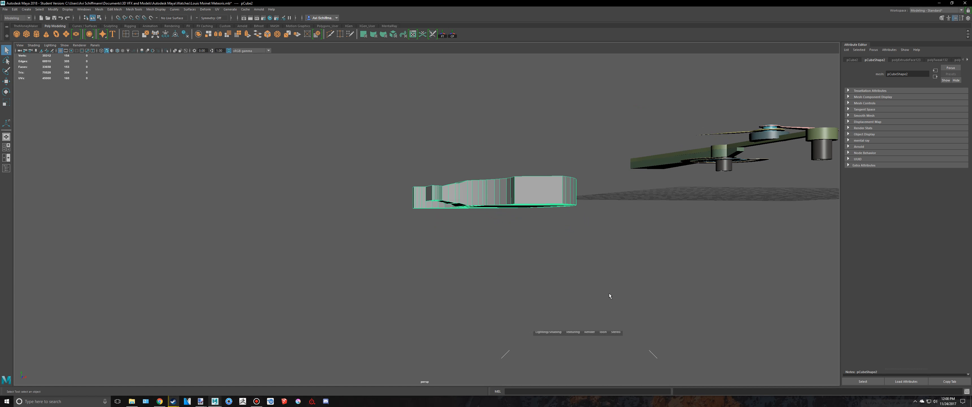
- In the side view, select all vertices along the plate's upper surface and scale them vertically to level them
key("space")
key("space")
right_click_drag(357, 233, 353, 290)
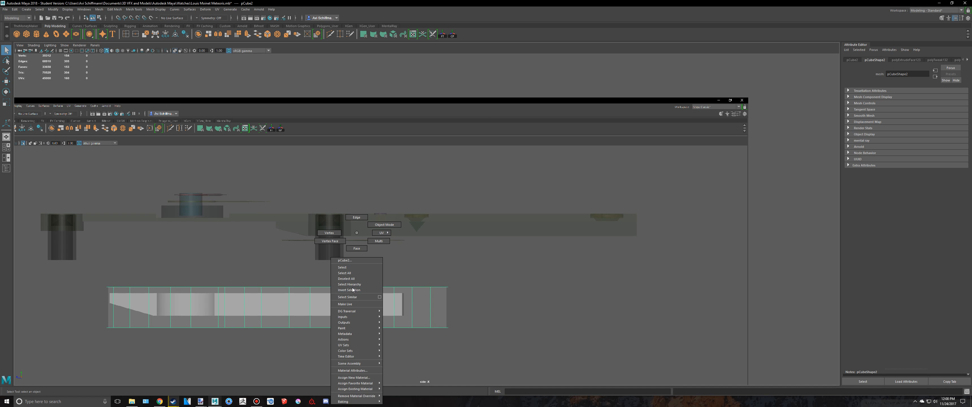
right_click_drag(333, 228, 332, 231)
left_click_drag(170, 231, 622, 275)
key("r")
left_click_drag(395, 209, 399, 229)
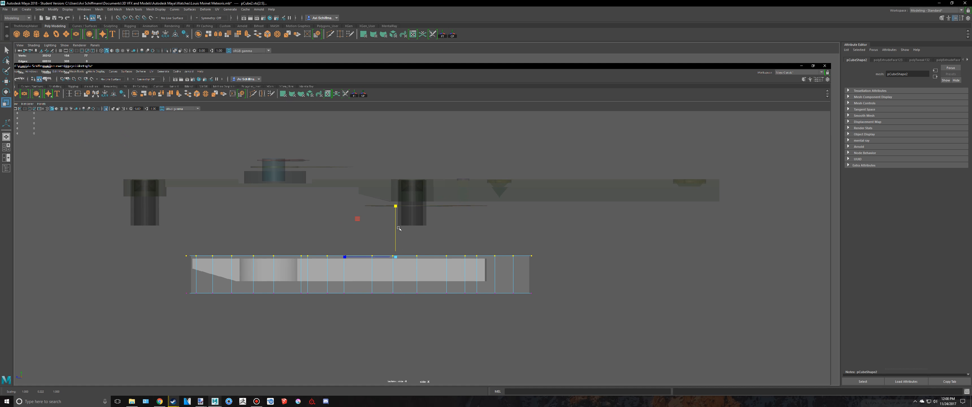
key("ctrl+z")
key("space")
mouse_move(639, 165)
left_mouse_down("alt")
mouse_move(638, 182)
mouse_move(634, 165)
left_mouse_up("alt")
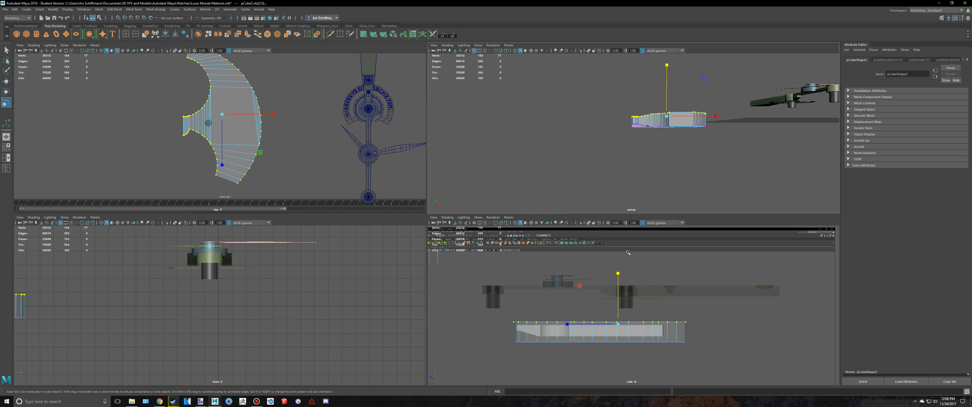
key("space")
left_click_drag(394, 207, 395, 209)
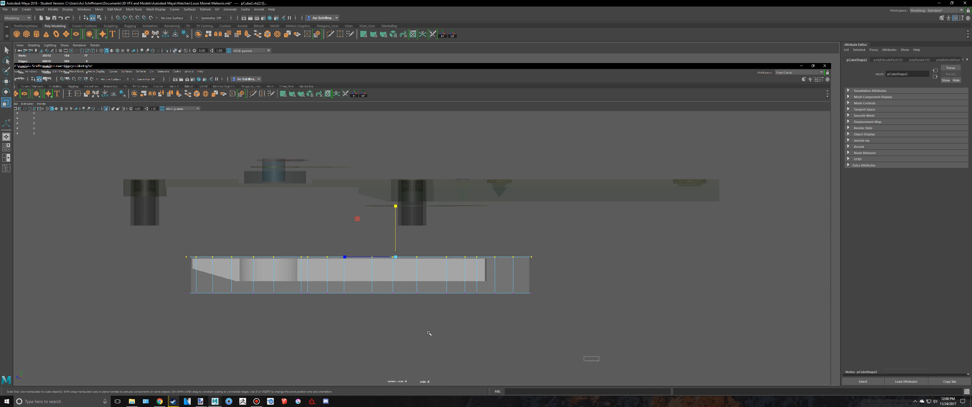
- In the side view, select the vertices along the plate's lower surface, level them by vertical scaling, and return the plate to object mode
left_click_drag(599, 361, 76, 284)
left_click_drag(392, 238, 395, 250)
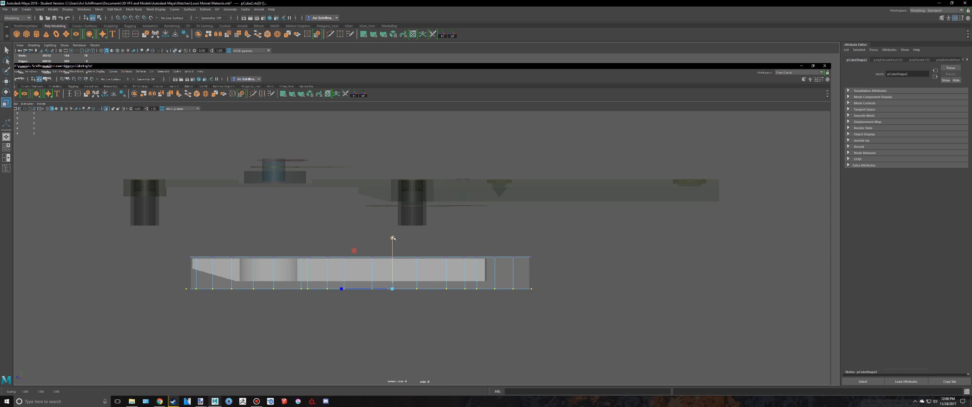
key("space")
key("space")
key("q")
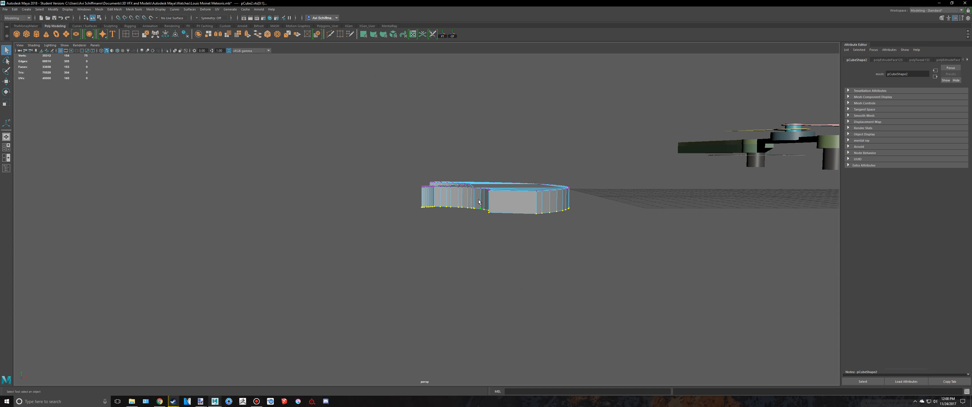
right_click_drag(478, 199, 508, 192)
- Scale the plate down vertically in the perspective view to reduce its thickness
key("r")
scroll(492, 204, "up", 3)
left_click_drag(432, 129, 431, 142)
- Switch to the watch photo in Chrome and the reference watch model in the other Maya window to examine the plate's thickness
key("alt+Tab")
key("alt+Tab")
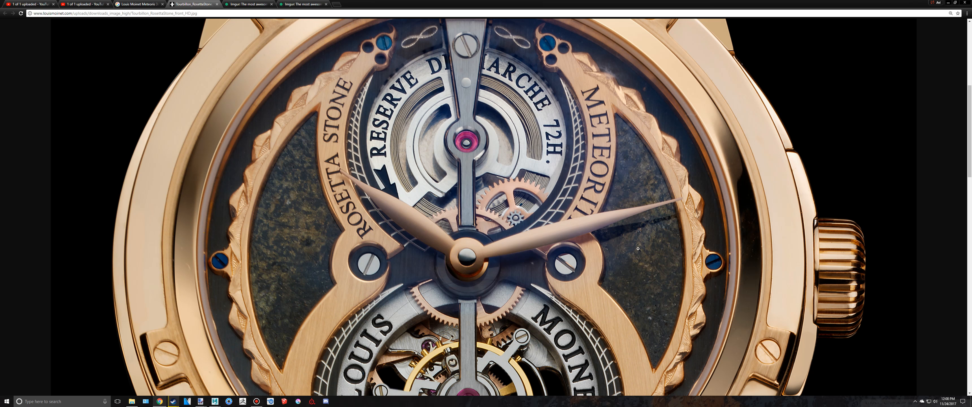
key("alt+Tab")
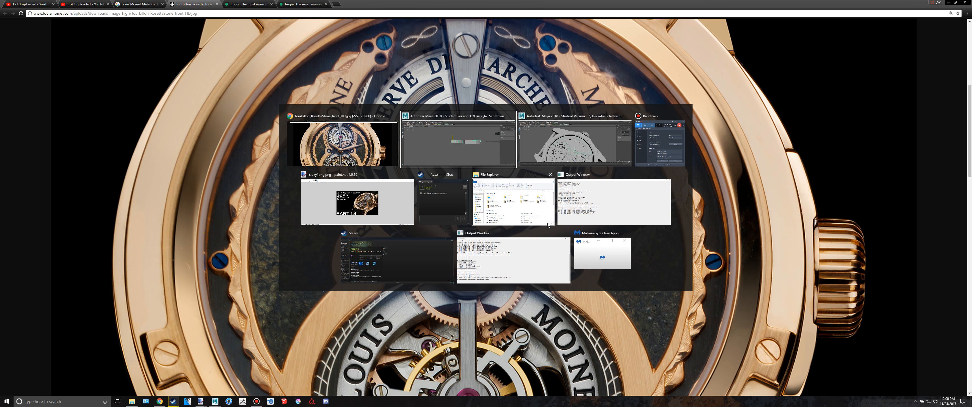
key("alt+Tab")
left_click_drag(498, 236, 539, 205, "alt")
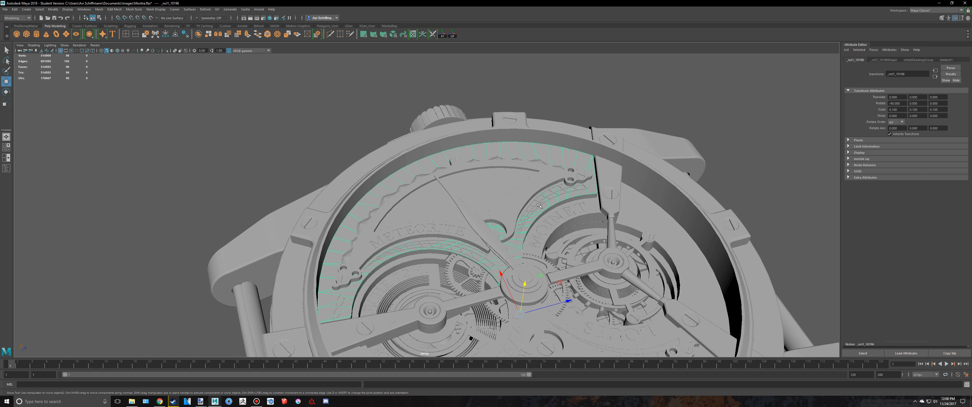
left_click(636, 91)
key("ctrl+z")
left_click_drag(523, 281, 524, 282)
key("alt+Tab")
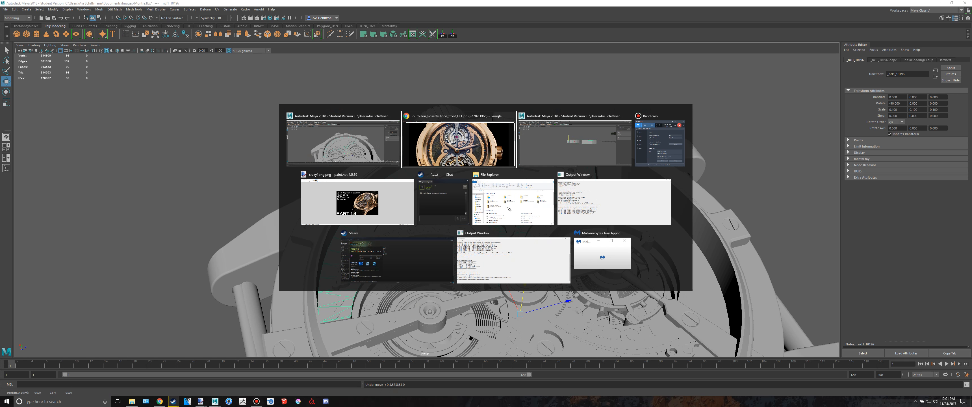
key("alt+Tab")
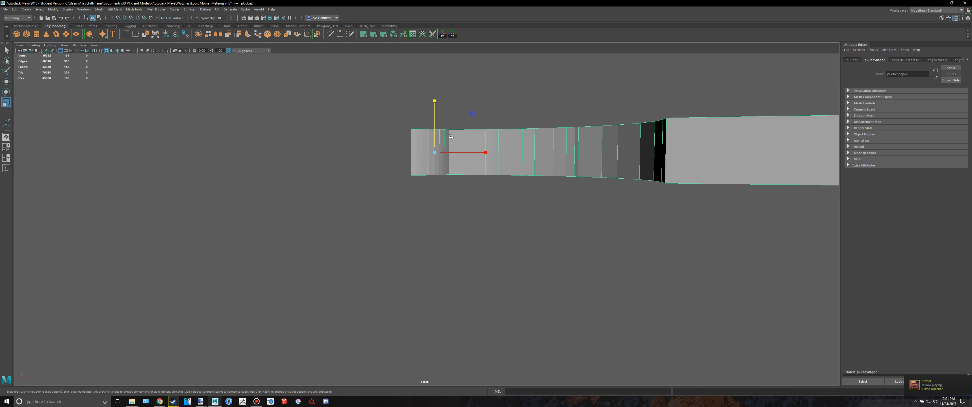
- Scale the whole plate vertically until it is a very thin sheet
left_click_drag(434, 102, 435, 151)
left_click_drag(515, 178, 543, 249, "alt")
key("q")
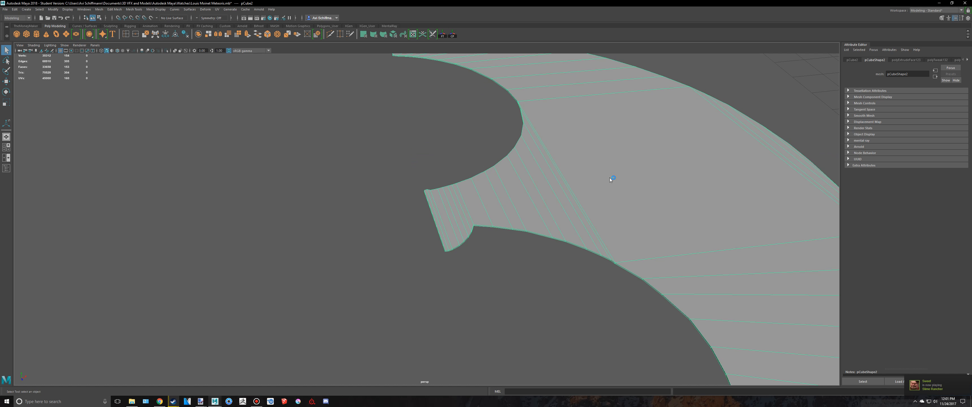
- Assign a new Blinn material to the plate and set its color to a muted reddish brown
right_click_drag(610, 177, 591, 297)
left_click(591, 297)
scroll(595, 222, "down", 5)
left_click(595, 222)
right_click_drag(595, 222, 598, 364)
left_click(129, 161)
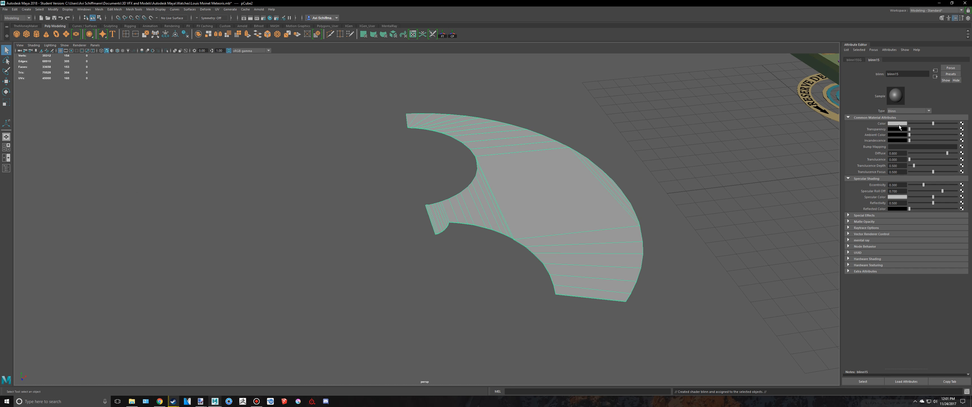
left_click(898, 123)
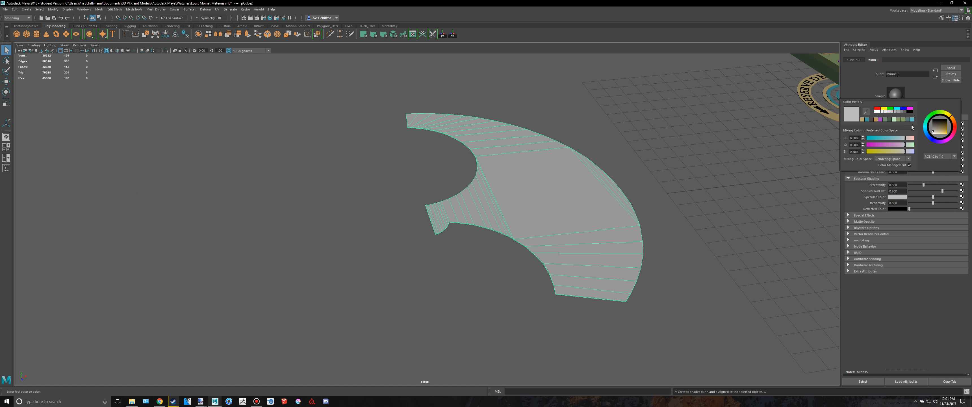
mouse_move(940, 126)
left_mouse_down()
mouse_move(946, 134)
mouse_move(939, 130)
left_mouse_up()
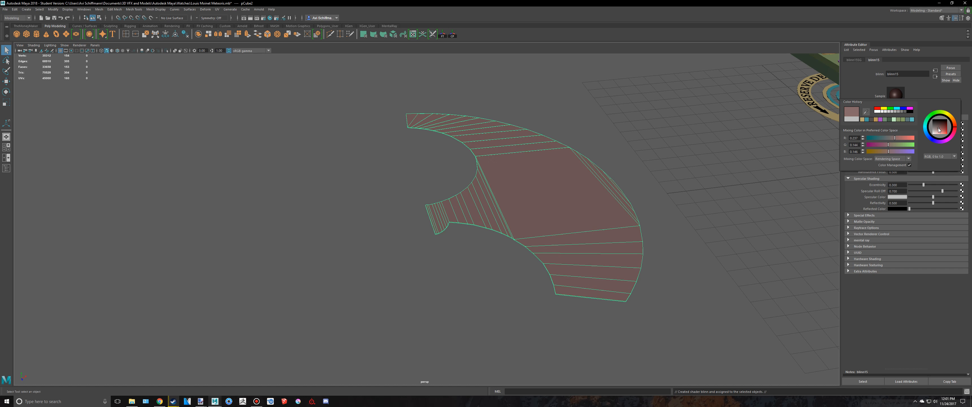
left_click(640, 182)
- Try to cut an edge loop across the plate at the round reference hole with the Multi-Cut tool in the top view
right_click_drag(640, 183, 575, 170, "alt")
left_click(570, 173)
key("space")
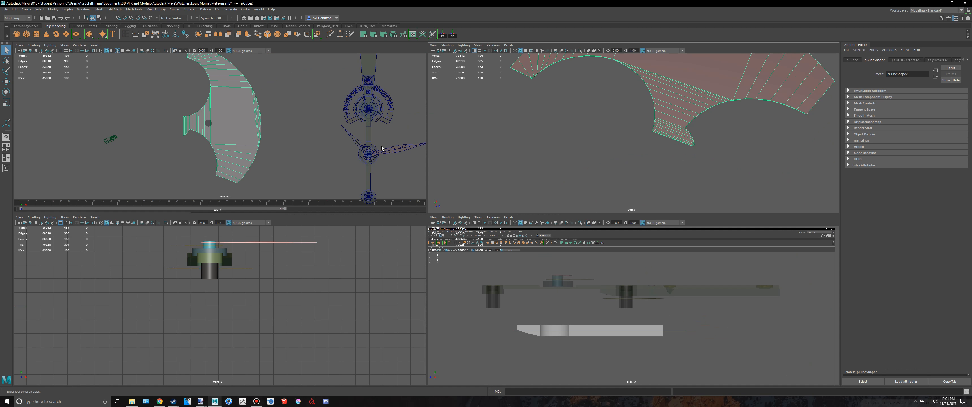
key("space")
right_click_drag(339, 148, 421, 222, "alt")
middle_click_drag(399, 215, 419, 175, "alt")
right_click_drag(410, 172, 419, 185, "alt")
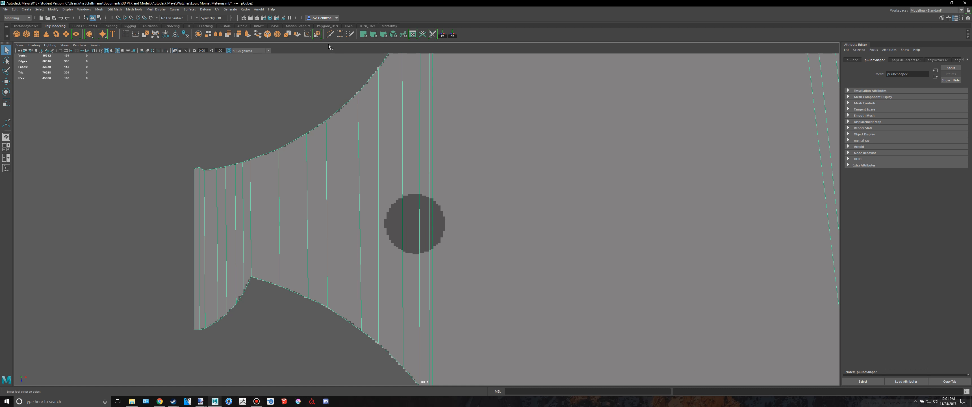
left_click(331, 35)
right_click_drag(452, 211, 432, 201, "alt")
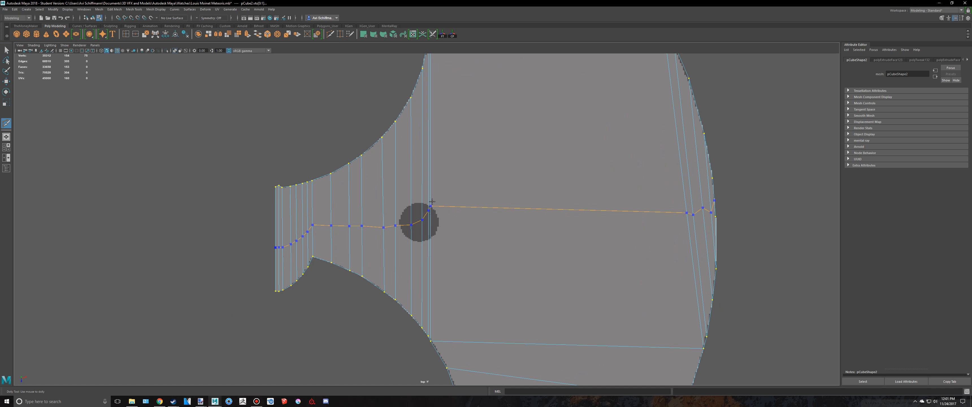
key("q")
key("y")
- Return the plate to object mode, preview it smoothed, restore the unsmoothed display and save the scene
key("space")
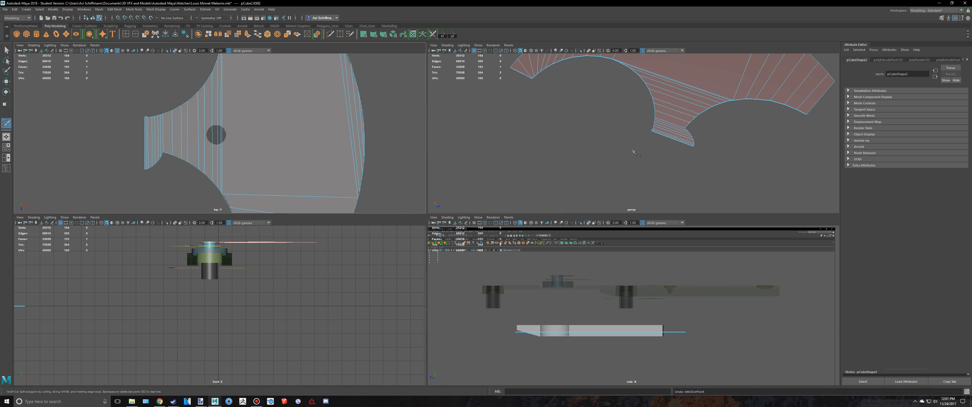
key("space")
right_click_drag(516, 127, 611, 188)
left_click_drag(611, 187, 611, 212, "alt")
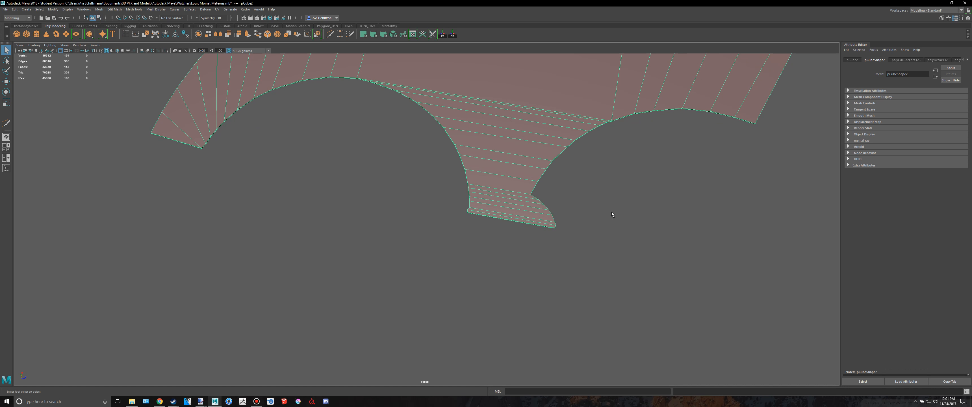
left_click(611, 211)
left_click(506, 146)
key("3")
key("1")
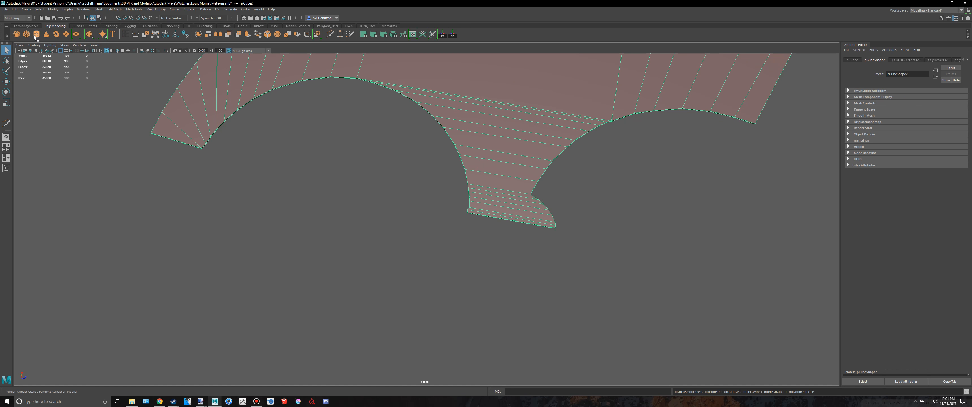
left_click_drag(483, 158, 440, 184, "alt")
key("ctrl+s")
key("space")
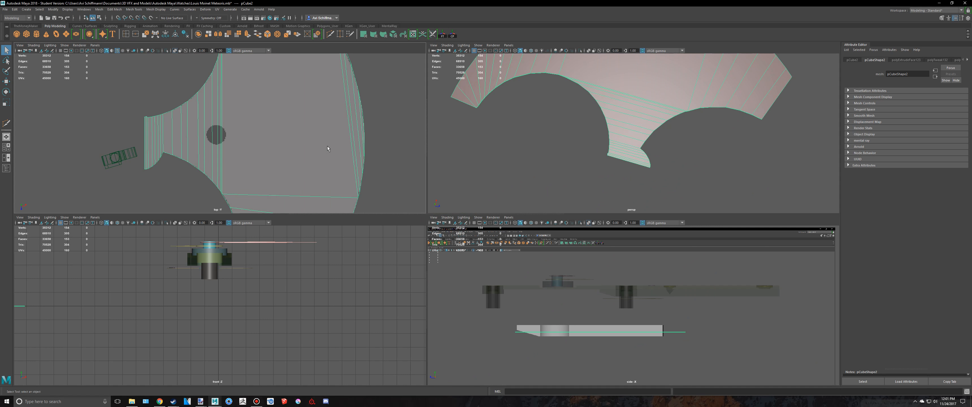
key("space")
left_click(256, 401)
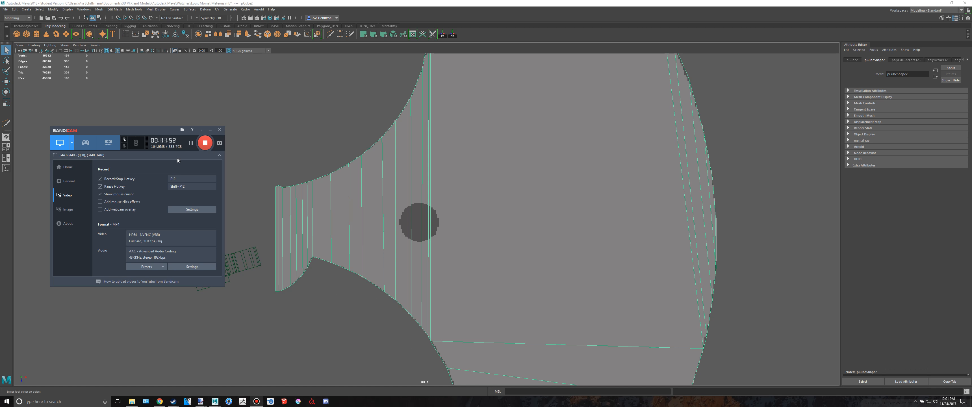
left_click(190, 146)
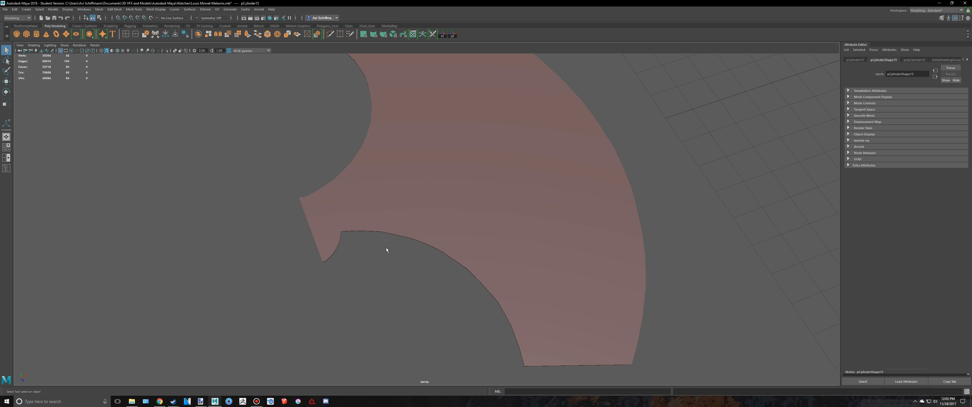
left_click_drag(386, 247, 390, 264, "alt")
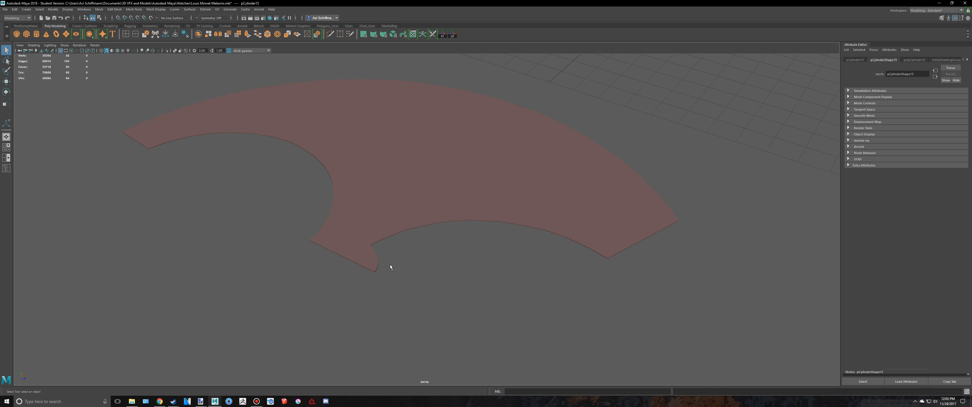
left_click(258, 404)
- Create a polygon cylinder and, in the top view, move it onto the plate's round reference hole
left_click_drag(473, 224, 433, 210, "alt")
scroll(458, 230, "down", 3)
left_click(434, 210)
scroll(436, 212, "up", 3)
key("space")
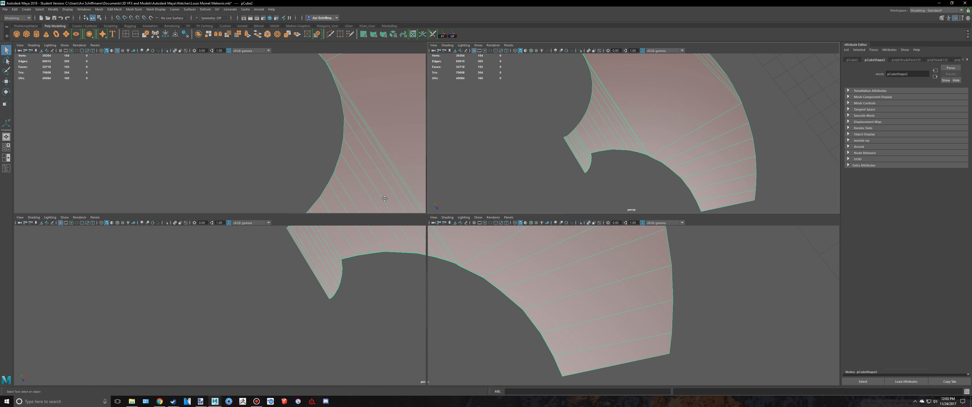
key("space")
left_click(37, 34)
scroll(320, 147, "down", 10)
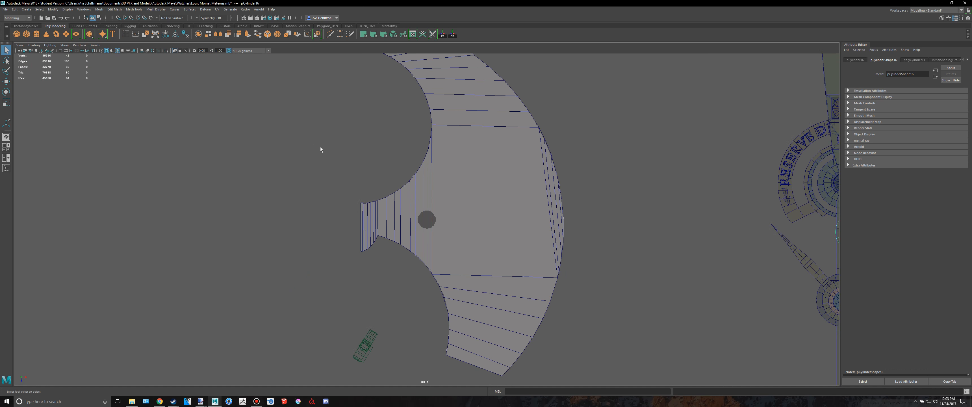
key("w")
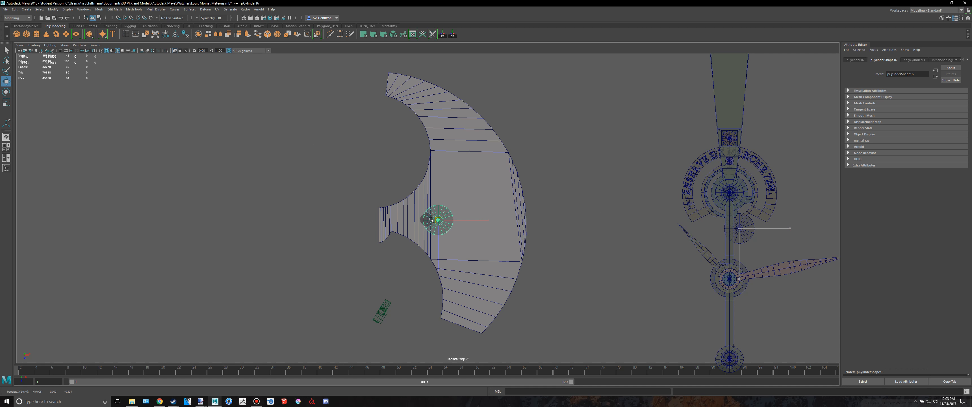
- Scale the cylinder to the diameter of the round reference hole and center it on the hole
key("f")
key("r")
left_click_drag(426, 219, 279, 222)
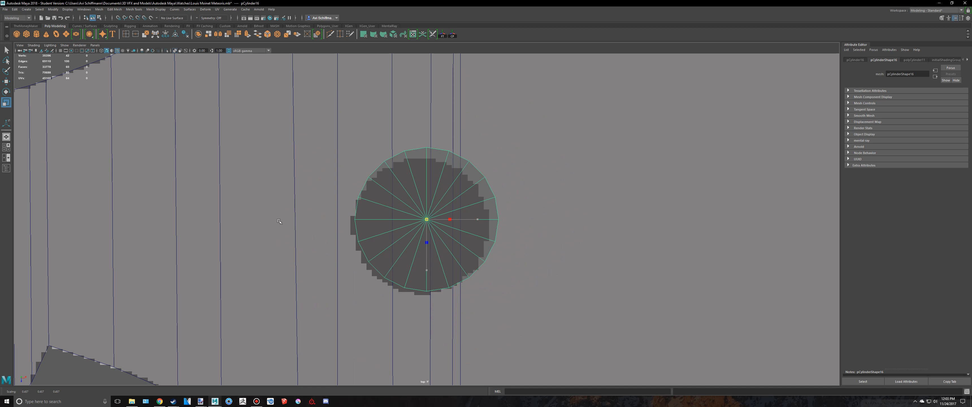
left_click_drag(433, 218, 425, 222)
- Cut the round hole by subtracting the cylinder from the plate with a Boolean Difference
key("space")
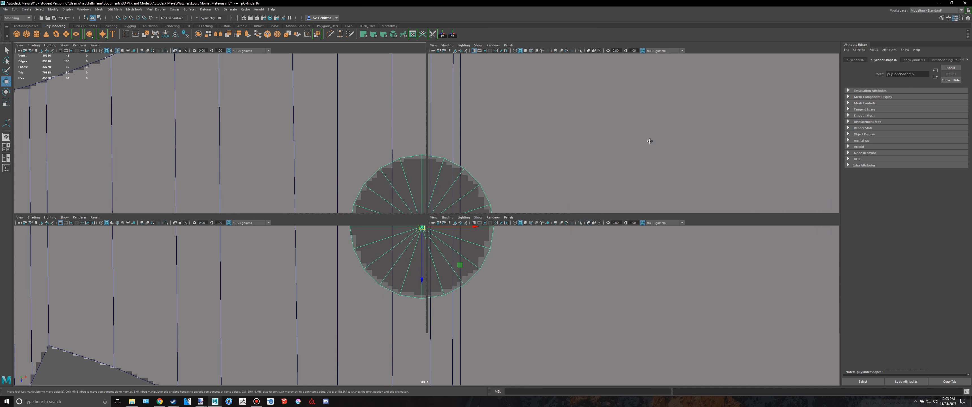
key("space")
key("f")
scroll(521, 154, "down", 5)
left_click_drag(521, 154, 542, 183, "alt")
left_click(498, 174)
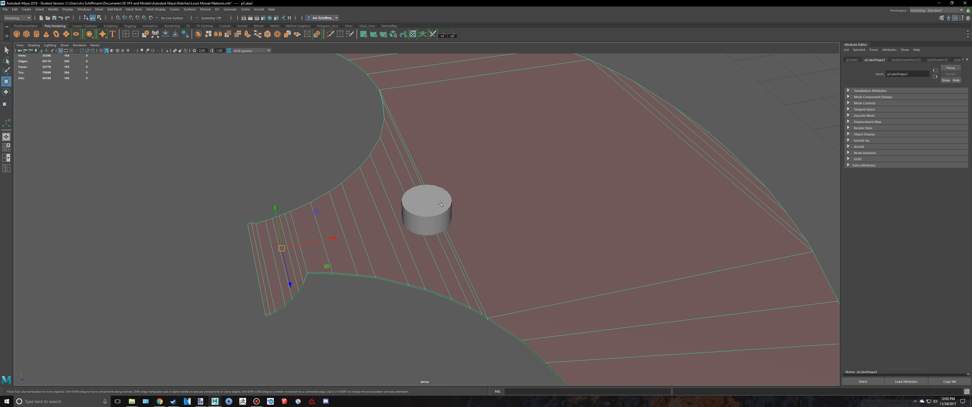
left_click(99, 9)
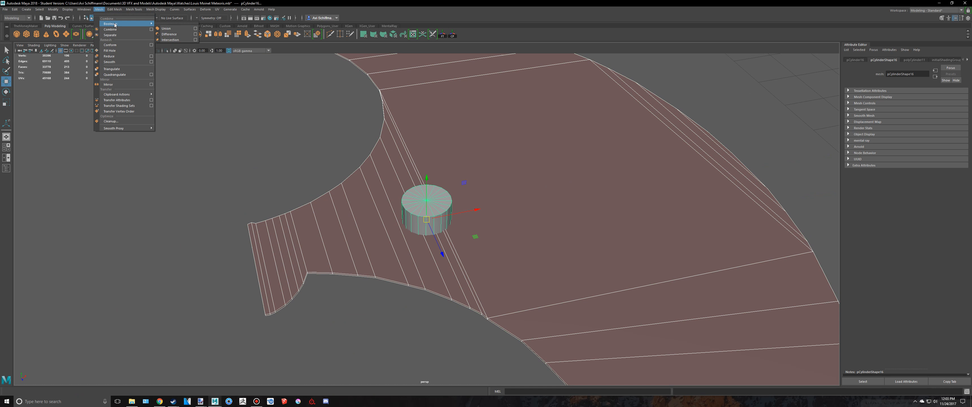
left_click(182, 34)
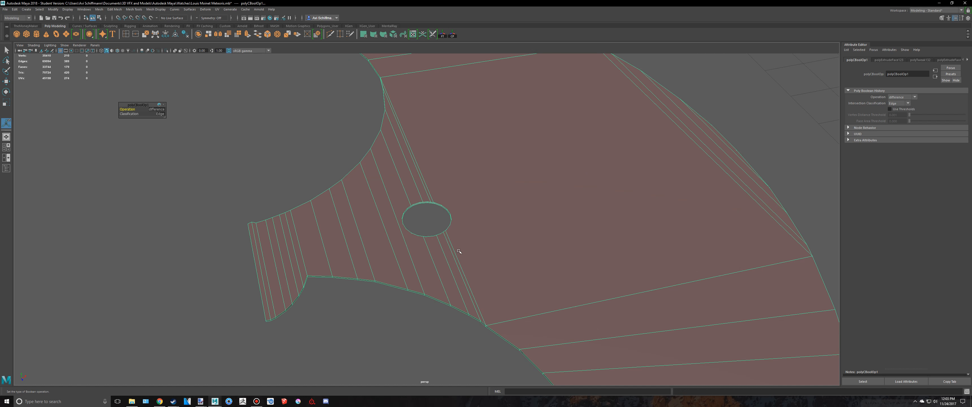
- Preview the holed plate with smoothing and switch back to the unsmoothed display
key("3")
left_click(411, 297)
left_click(440, 253)
scroll(389, 287, "down", 5)
key("1")
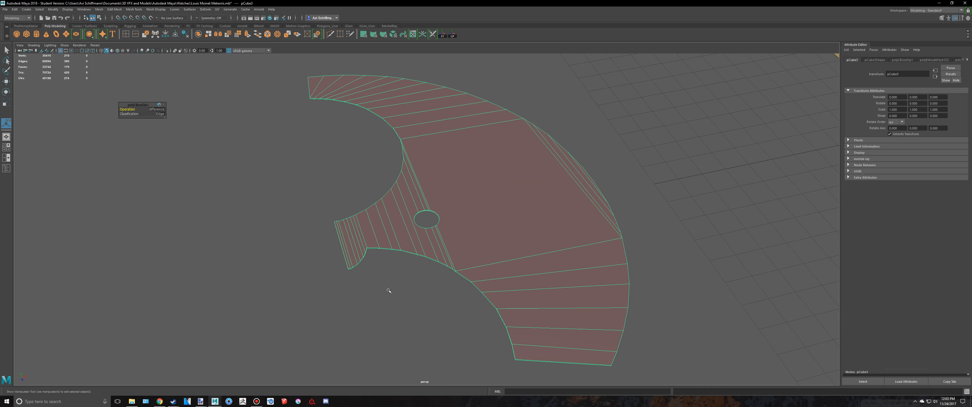
- Run the mesh Cleanup on the holed plate to fix faces with more than 4 sides
left_click(388, 290)
left_click(440, 178)
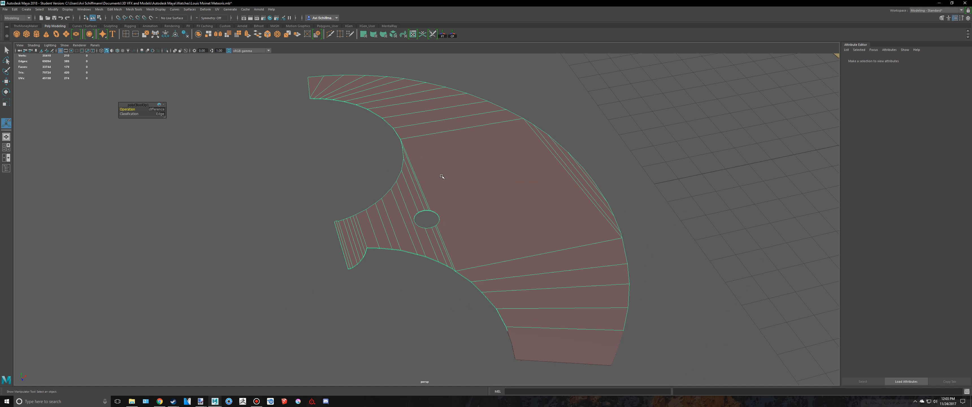
left_click(99, 9)
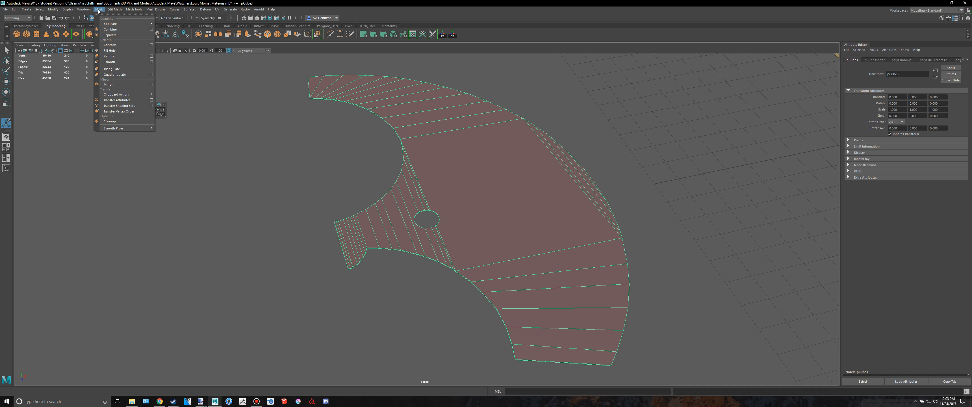
left_click(135, 122)
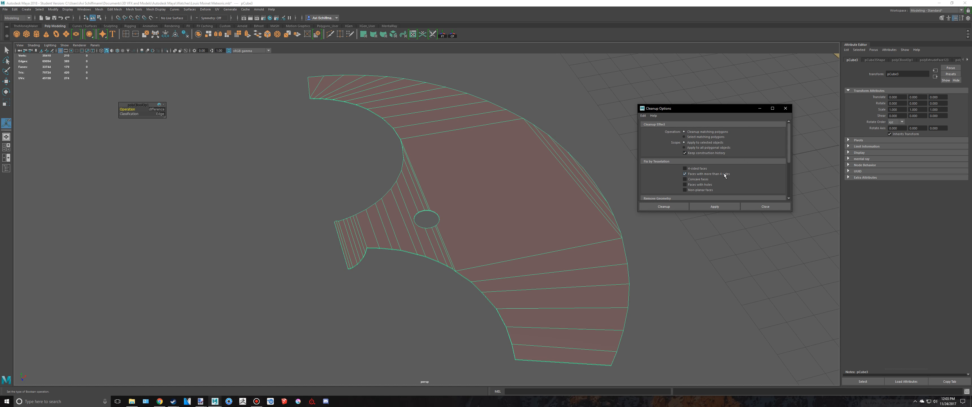
scroll(426, 197, "up", 10)
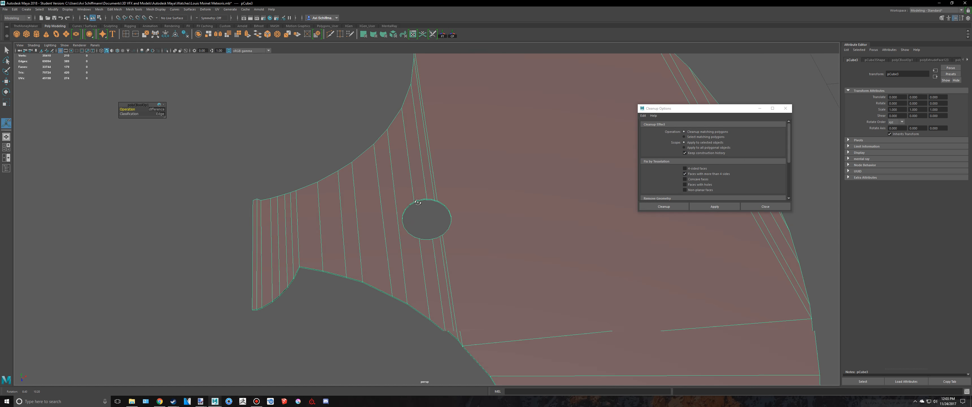
scroll(569, 187, "down", 3)
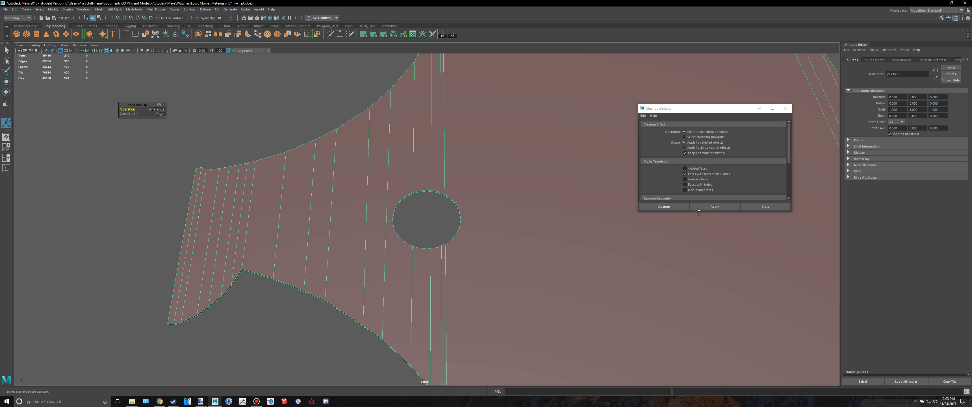
left_click(663, 207)
left_click_drag(672, 208, 507, 156, "alt")
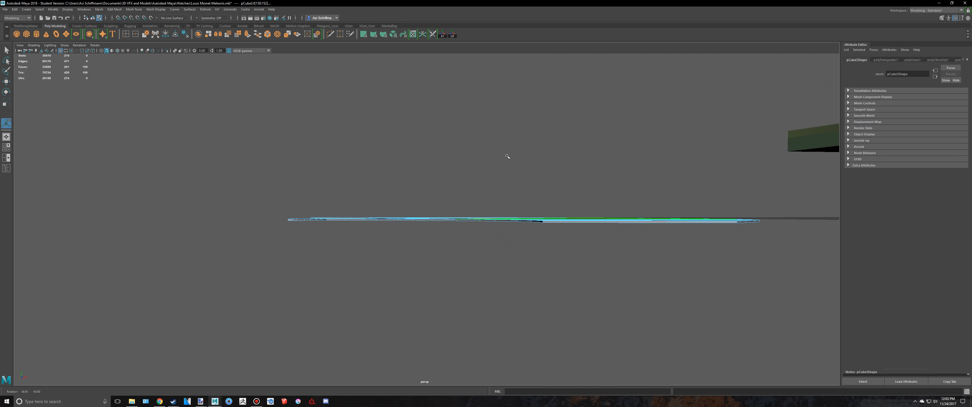
- Return the plate to object mode and examine the faces around the rim of its round hole
right_click_drag(523, 212, 553, 181)
left_click_drag(553, 181, 427, 284, "alt")
left_click(470, 333)
left_click(442, 169)
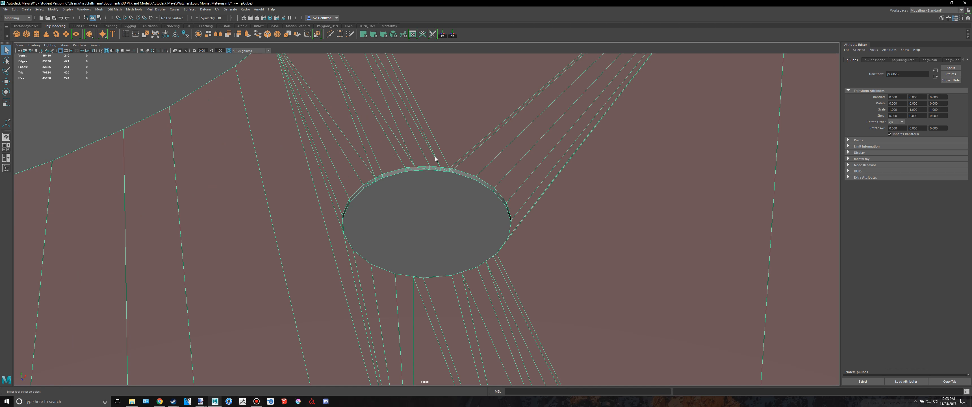
scroll(453, 163, "up", 3)
double_click(479, 135)
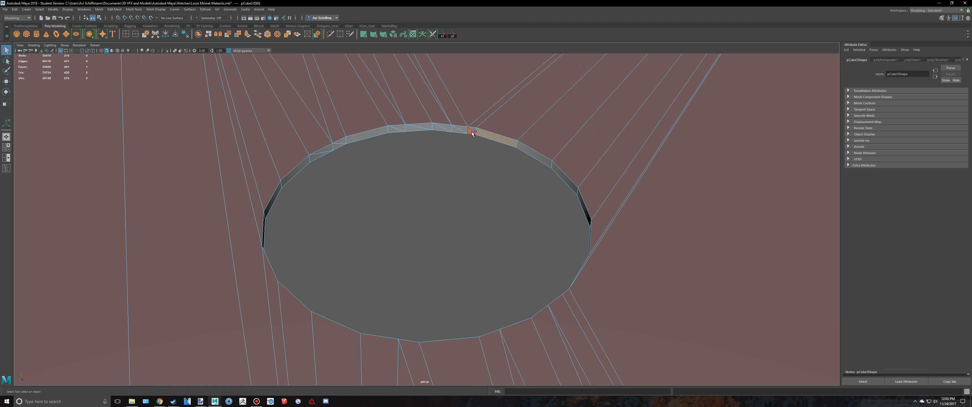
left_click_drag(488, 137, 490, 181, "alt")
scroll(508, 174, "up", 3)
- Try to remove a material override from the plate's selected faces
right_click_drag(508, 174, 513, 267)
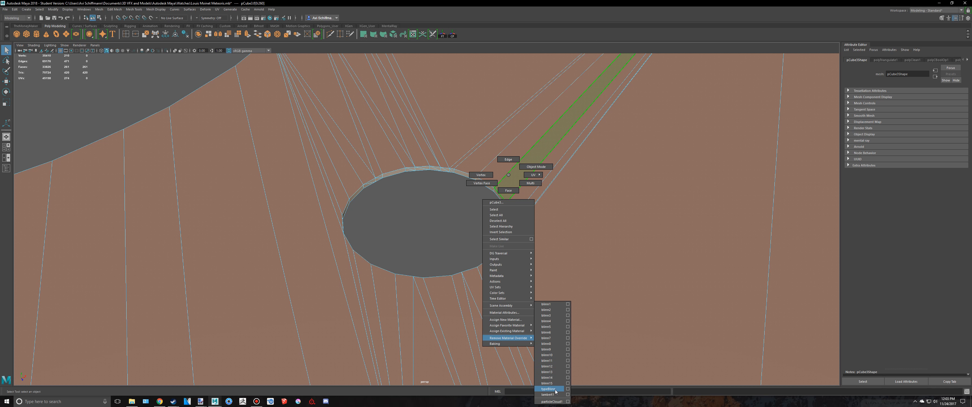
right_click_drag(556, 387, 556, 388)
left_click_drag(491, 226, 284, 129, "alt")
left_click(284, 129)
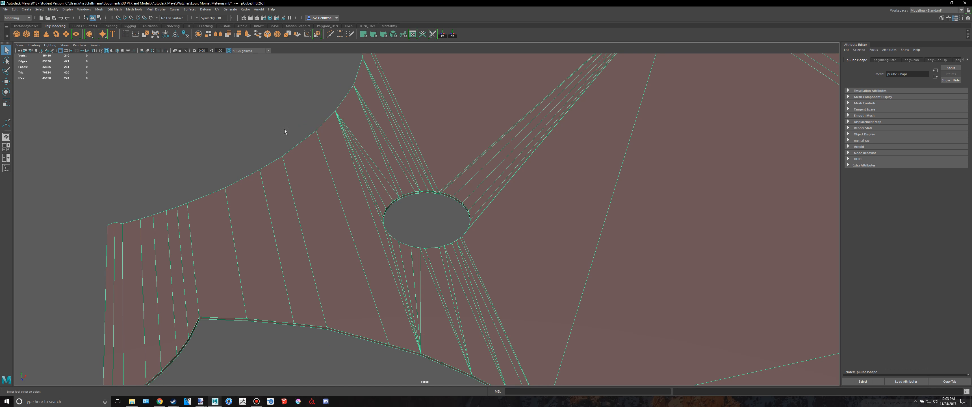
- Preview the cleaned-up plate with smoothing and return it to the unsmoothed display
scroll(428, 212, "down", 2)
scroll(427, 212, "down", 2)
left_click_drag(427, 217, 474, 222, "alt")
scroll(510, 227, "down", 3)
scroll(489, 227, "down", 3)
scroll(491, 223, "up", 3)
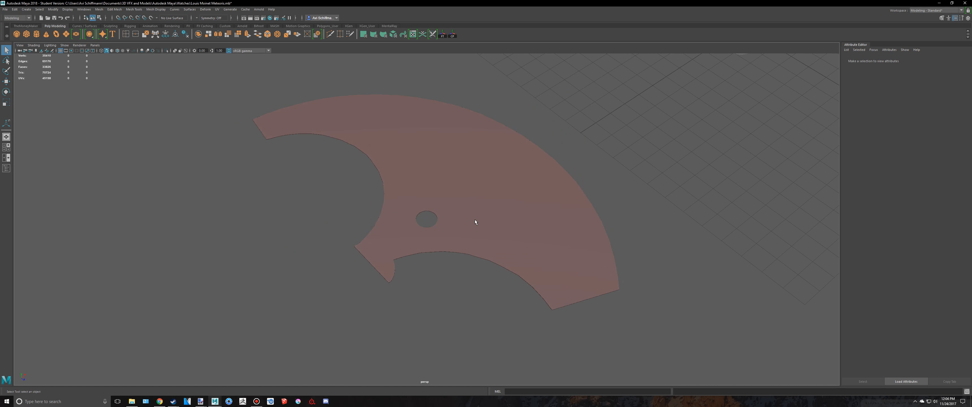
left_click(475, 222)
key("3")
key("1")
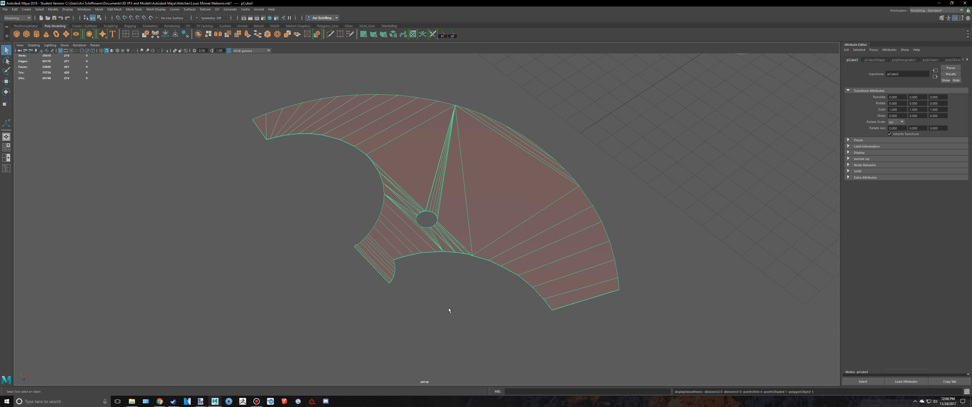
- Examine the plate's shading close up and from a distance beside the other watch parts
scroll(449, 308, "up", 2)
left_click(460, 332)
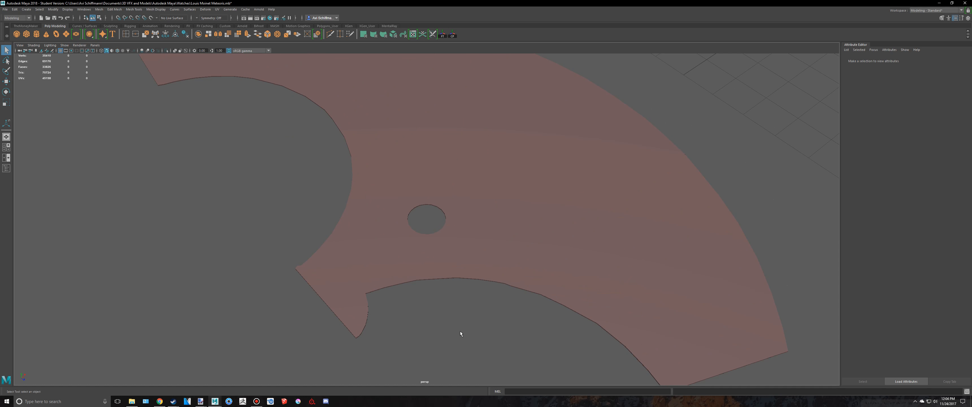
scroll(460, 331, "down", 5)
left_click_drag(460, 332, 478, 298, "alt")
scroll(510, 233, "down", 2)
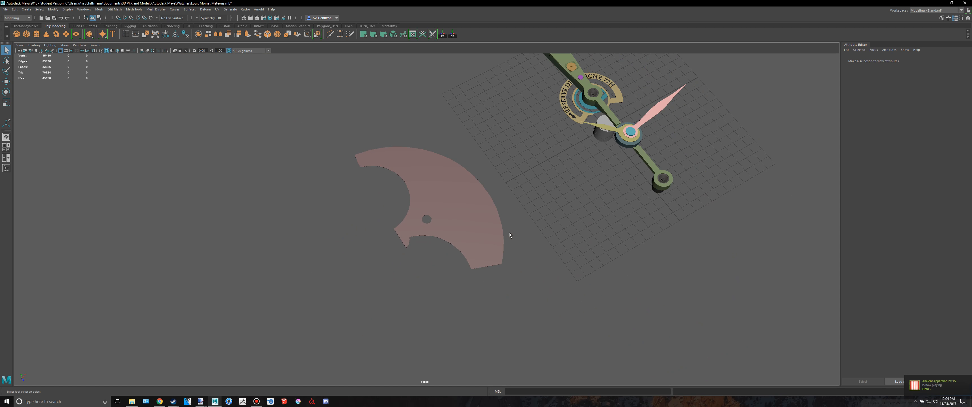
scroll(518, 185, "down", 3)
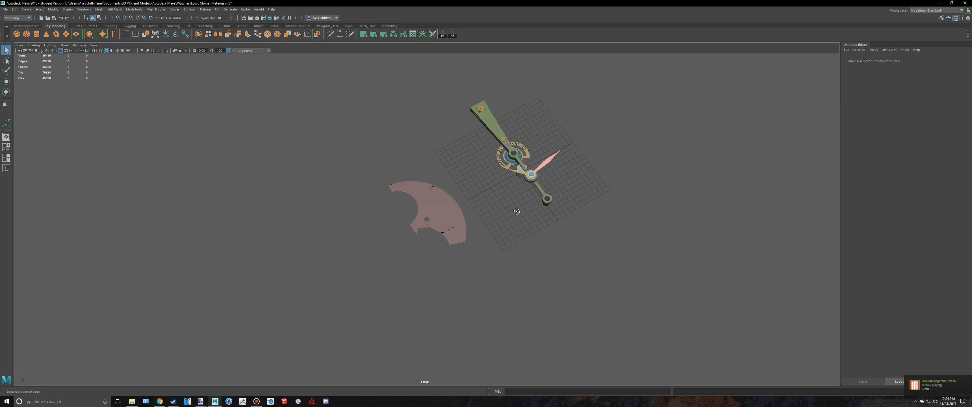
left_click_drag(516, 211, 513, 207, "alt")
scroll(460, 224, "down", 2)
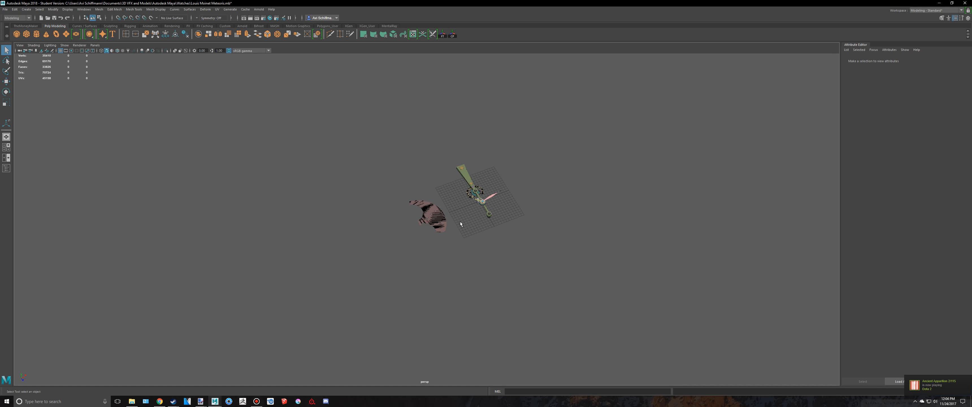
scroll(460, 222, "up", 2)
left_click(458, 218)
scroll(464, 225, "down", 4)
scroll(453, 285, "up", 4)
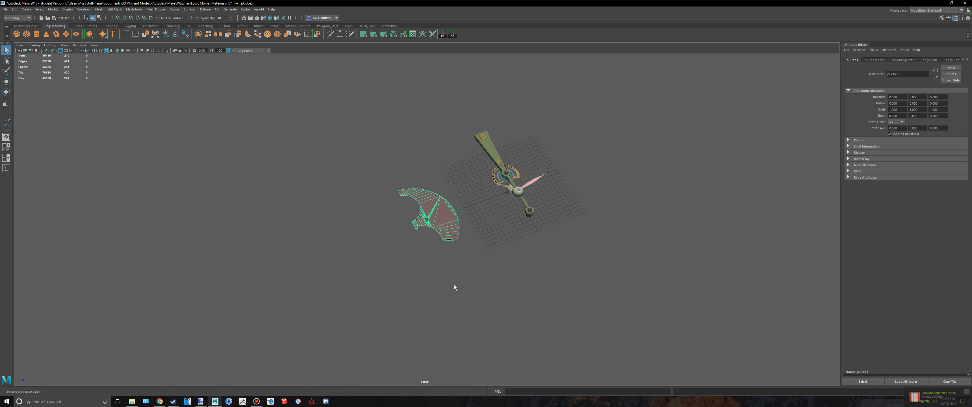
scroll(454, 285, "up", 3)
- Undo the plate's mesh cleanup and the selection changes made since
left_click(454, 285)
key("ctrl+z")
left_click(454, 285)
key("ctrl+z")
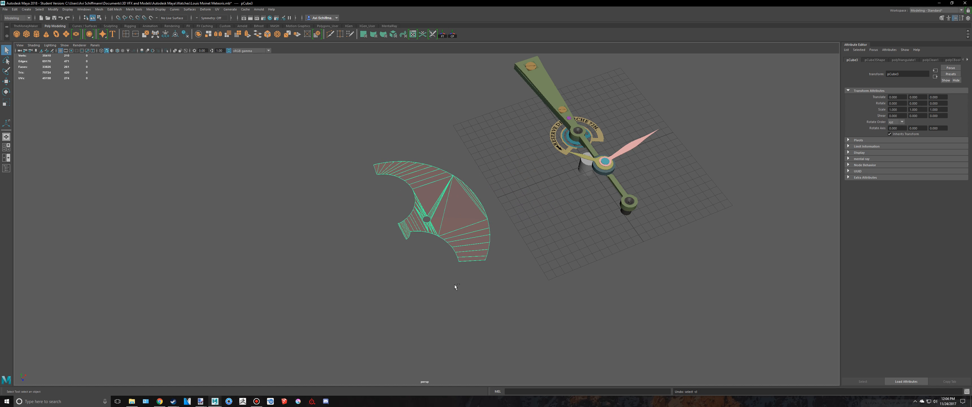
key("ctrl+z")
key("ctrl+z")
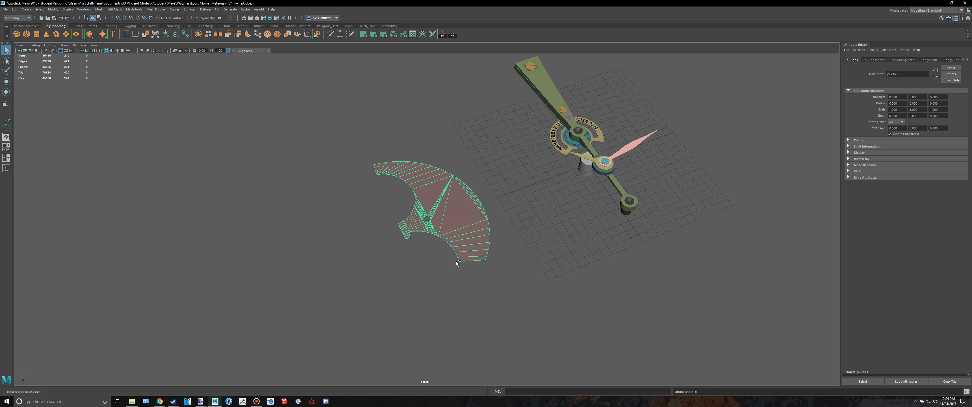
left_click(454, 284)
key("ctrl+z")
key("ctrl+z")
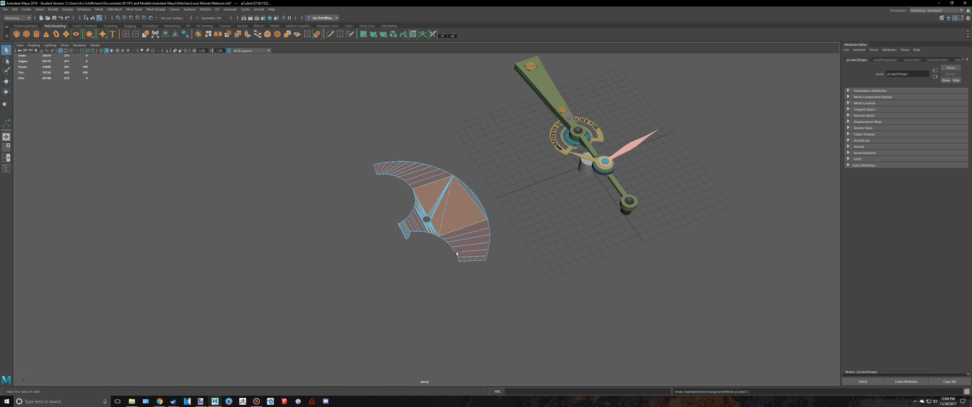
key("ctrl+z")
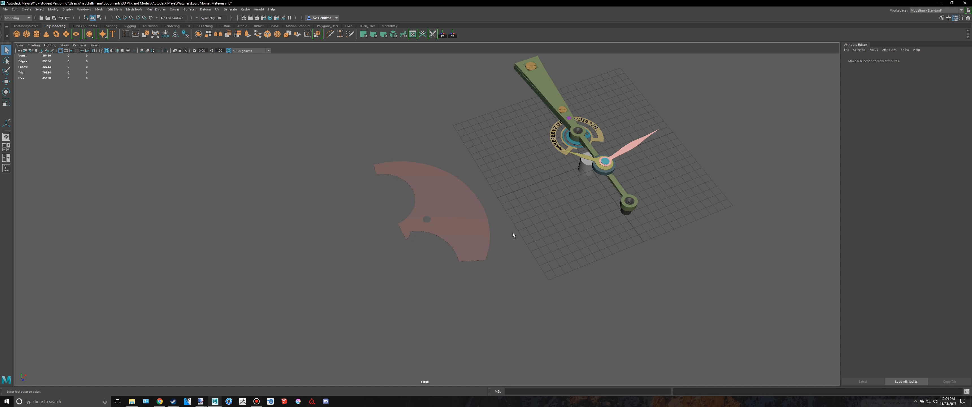
key("ctrl+z")
key("ctrl+z")
key("ctrl+z")
key("ctrl+z")
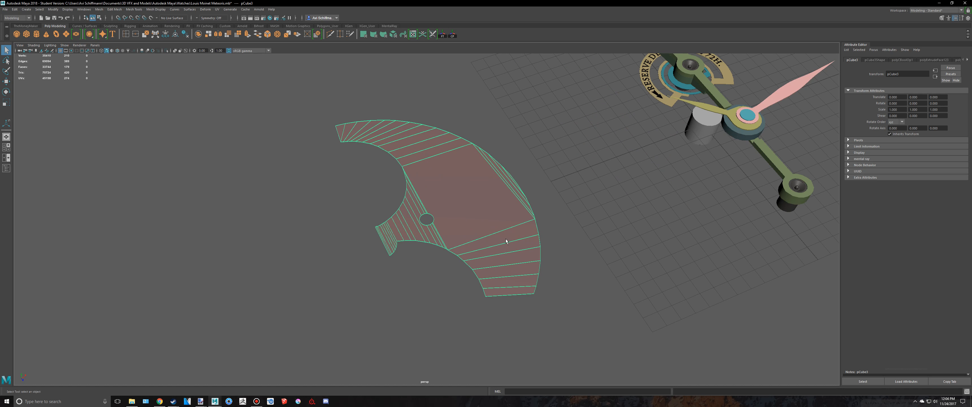
key("ctrl+z")
key("ctrl+z")
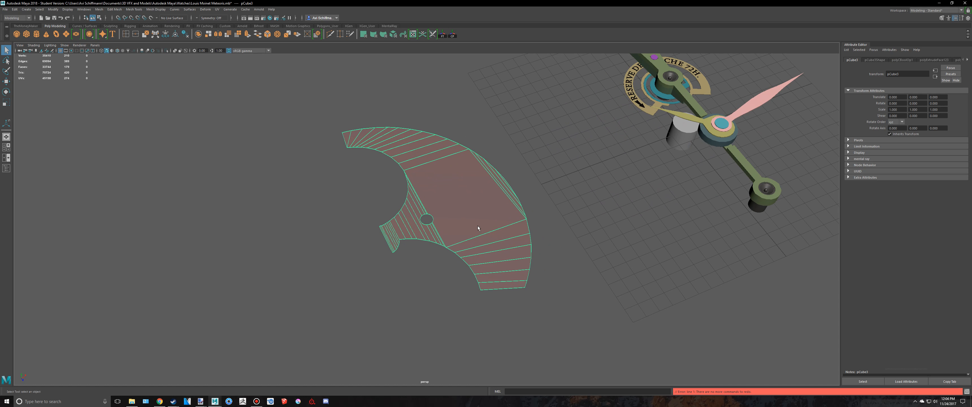
- Apply the mesh Cleanup to the selected plate again for faces with more than 4 sides
key("f")
left_click(99, 9)
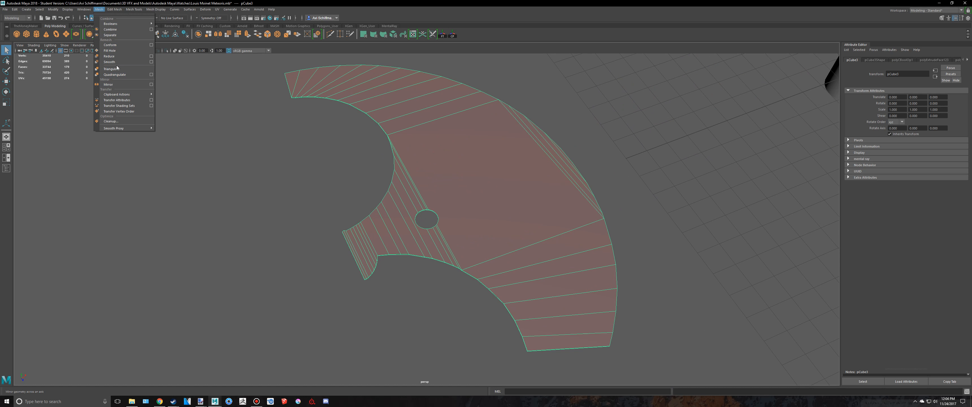
left_click(122, 121)
scroll(588, 181, "up", 3)
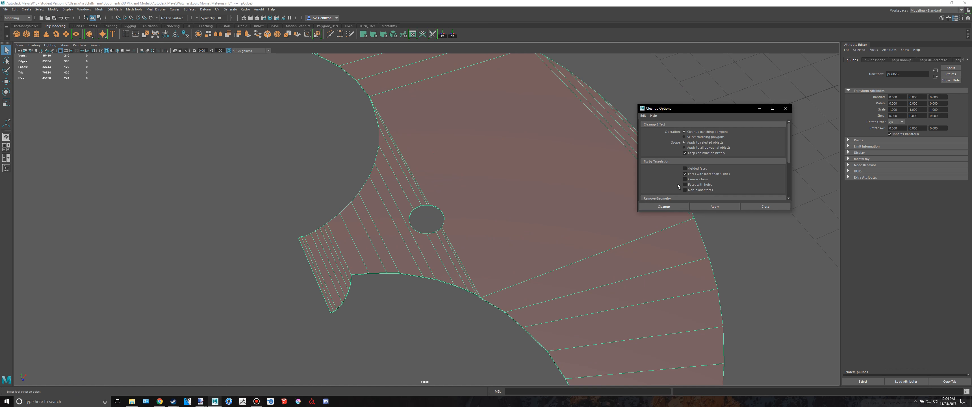
left_click(708, 207)
left_click_drag(558, 215, 466, 196, "alt")
- Return the plate to object mode, assign it the existing blinn15 material and close the Cleanup options
right_click_drag(465, 195, 490, 181)
left_click(284, 135)
left_click(511, 198)
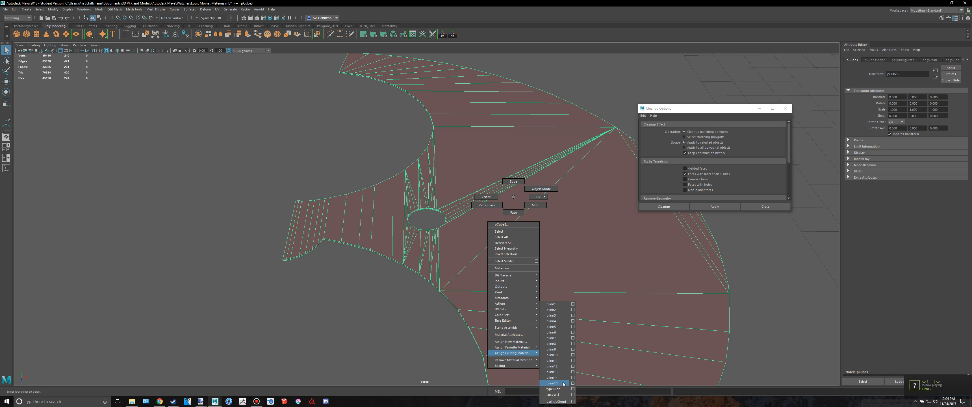
left_click(563, 383)
left_click(772, 206)
left_click(768, 207)
- Save the scene and show the selected plate in the four-view layout
right_click_drag(767, 207, 649, 238, "alt")
left_click_drag(649, 238, 508, 217, "alt")
key("ctrl+s")
scroll(509, 217, "down", 3)
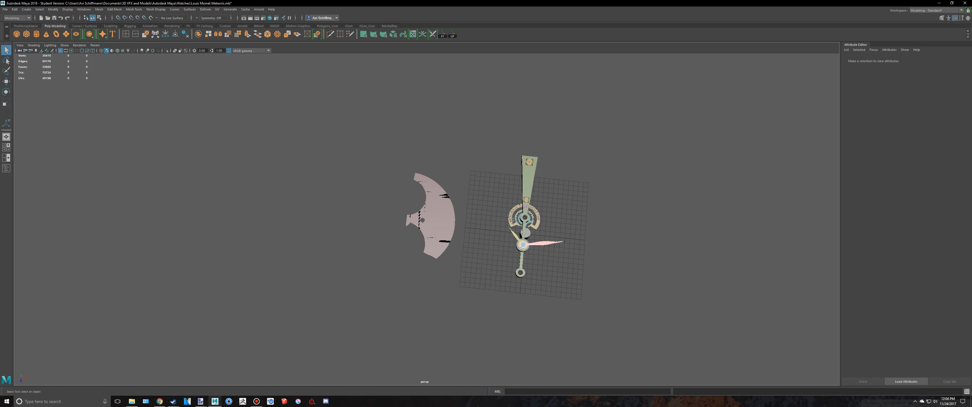
middle_click_drag(508, 217, 474, 215, "alt")
scroll(464, 216, "up", 5)
left_click(405, 217)
key("space")
scroll(315, 148, "down", 3)
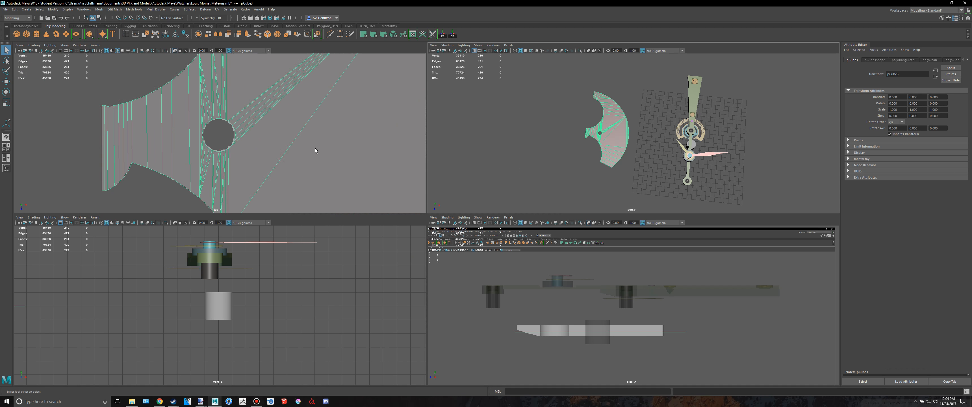
- Switch to the Maya window with the reference watch and examine the dial plate around the center hub
left_click(259, 402)
left_click(259, 402)
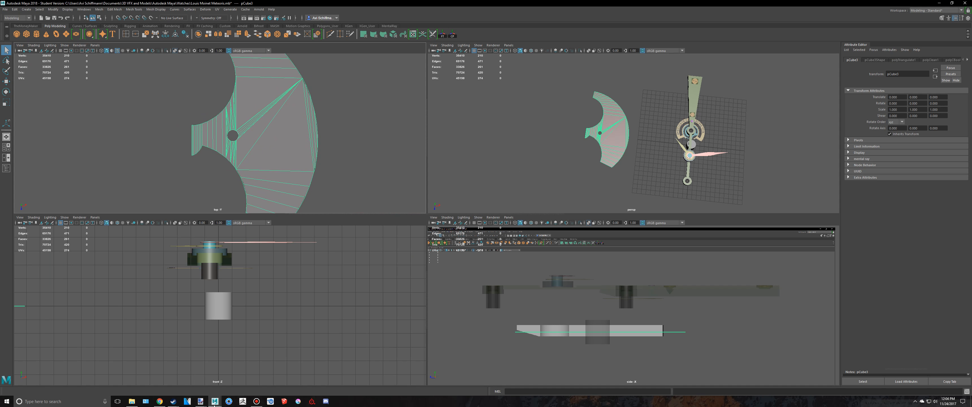
left_click(215, 402)
left_click(309, 379)
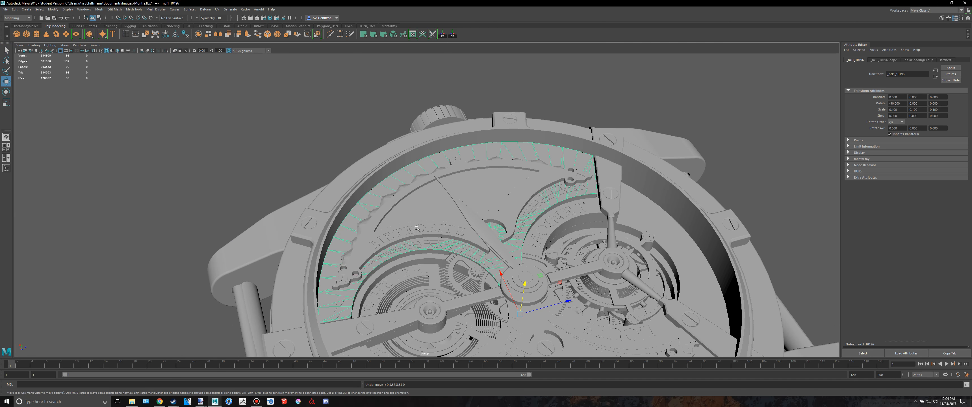
left_click_drag(417, 229, 596, 245, "alt")
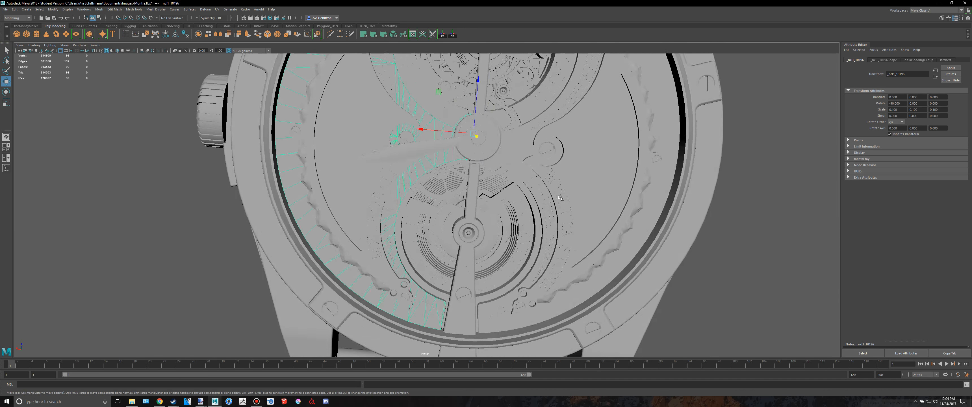
scroll(481, 109, "up", 3)
middle_click_drag(481, 110, 447, 183, "alt")
left_click_drag(448, 183, 523, 194, "alt")
- Switch back to the modeling scene and delete the leftover cylinder below the watch hands in the perspective view
key("alt+Tab")
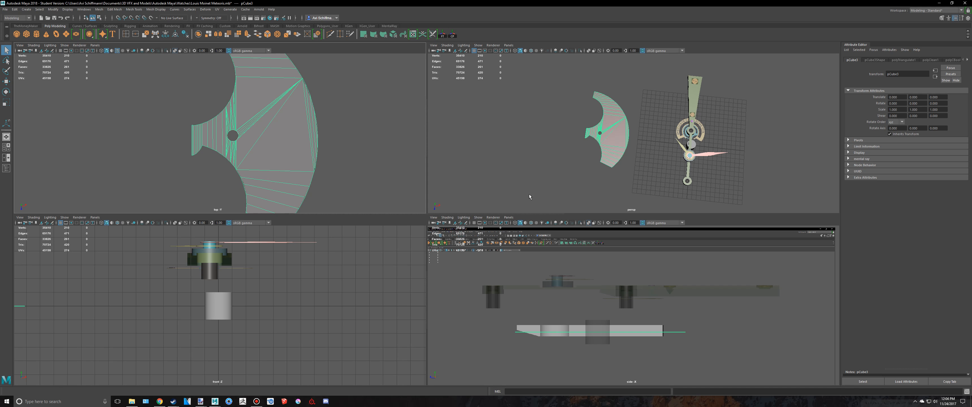
middle_click_drag(670, 184, 634, 177, "alt")
key("space")
left_click_drag(606, 192, 632, 170, "alt")
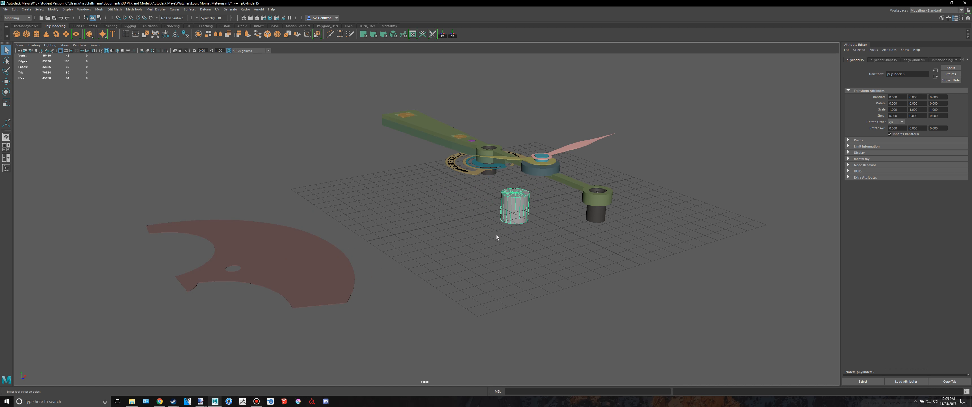
key("Delete")
- Compare the cylinder beneath the watch hands with the center hub in the reference watch scene
left_click_drag(496, 237, 534, 163, "alt")
left_click(536, 160)
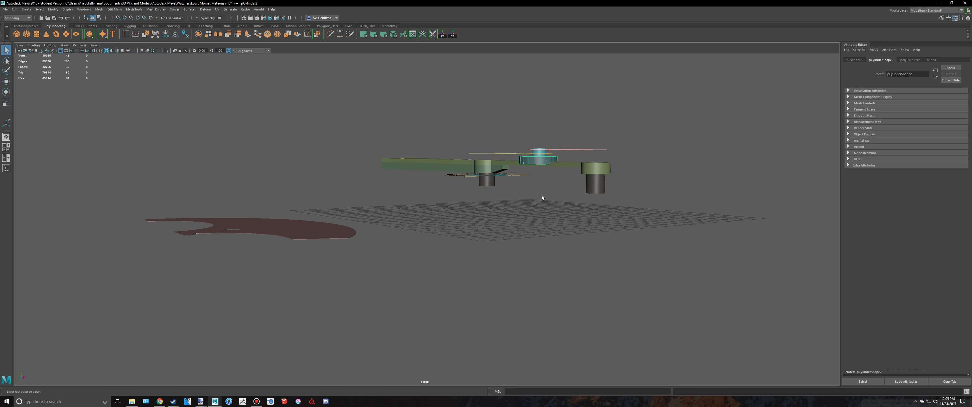
key("alt+Tab")
left_click_drag(536, 207, 528, 224, "alt")
key("alt+Tab")
left_click_drag(527, 132, 442, 259, "alt")
key("alt+Tab")
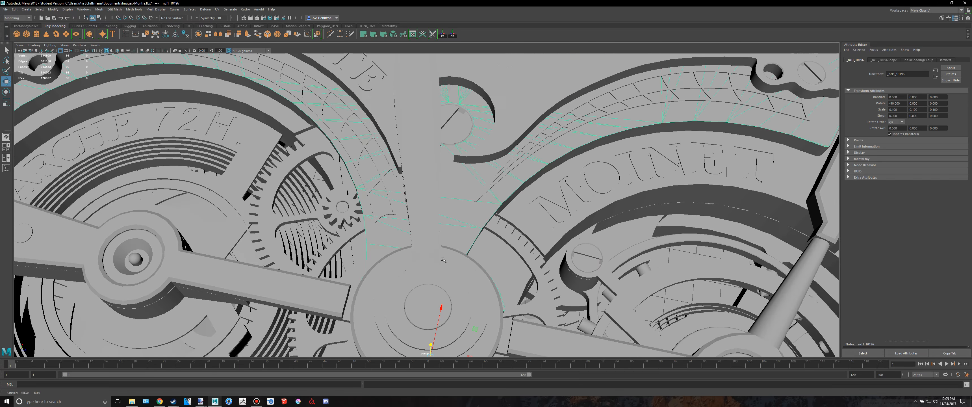
- Return to the modeling scene and move the curved dial plate sideways from beside the watch onto the hands and center hub
scroll(443, 259, "down", 3)
left_click_drag(373, 298, 412, 252, "alt")
scroll(452, 251, "down", 2)
middle_click_drag(411, 252, 510, 210, "alt")
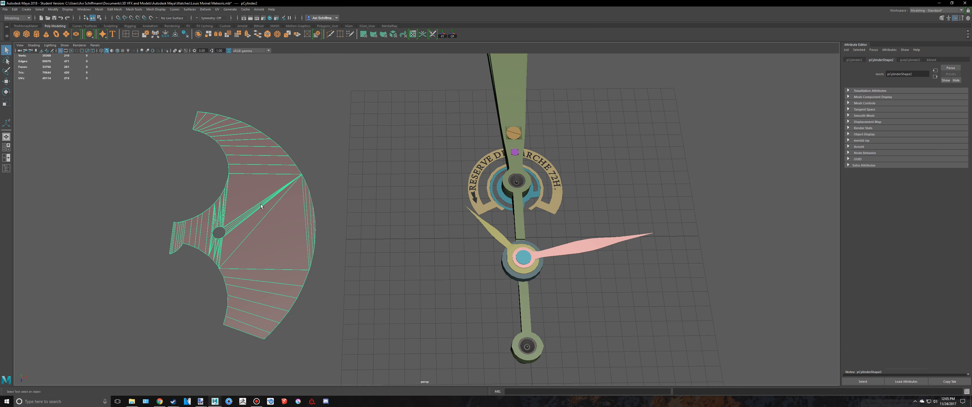
left_click_drag(295, 217, 633, 262)
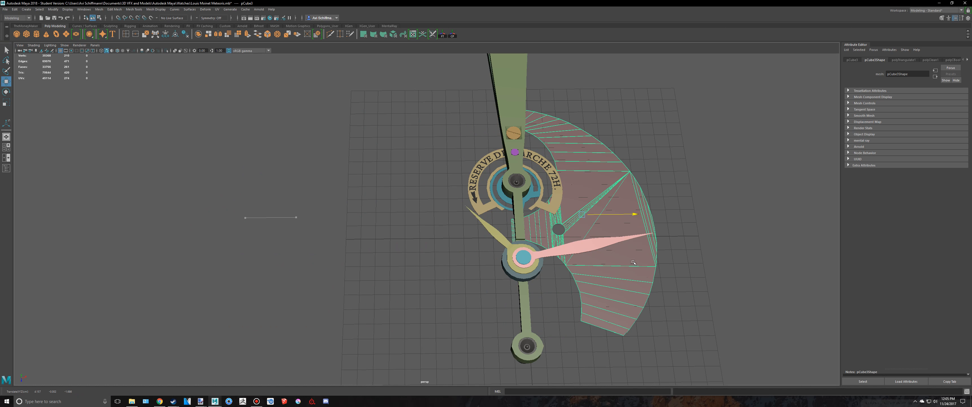
- In the top view, slide the dial plate sideways toward the center hub and the bridge arm
key("space")
key("space")
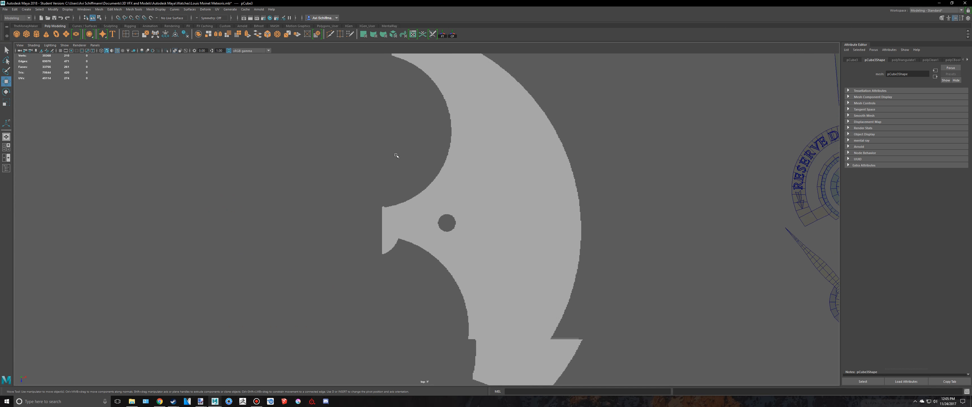
scroll(508, 195, "down", 5)
middle_click_drag(515, 200, 496, 200, "alt")
key("f")
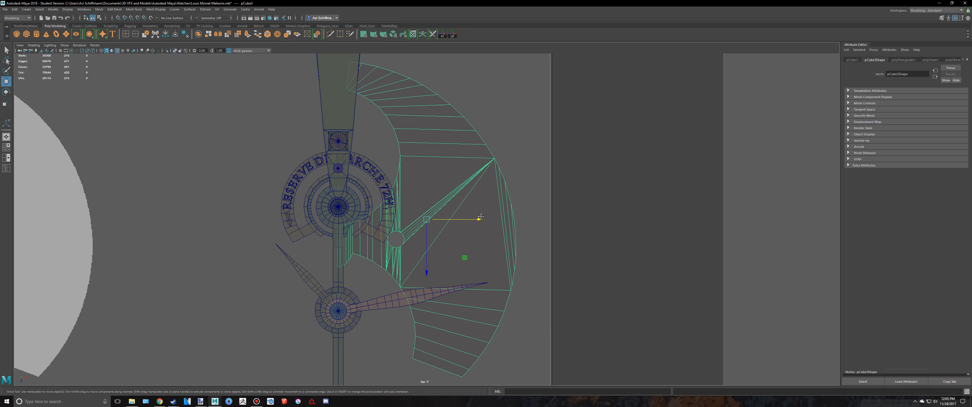
left_click_drag(502, 184, 453, 188)
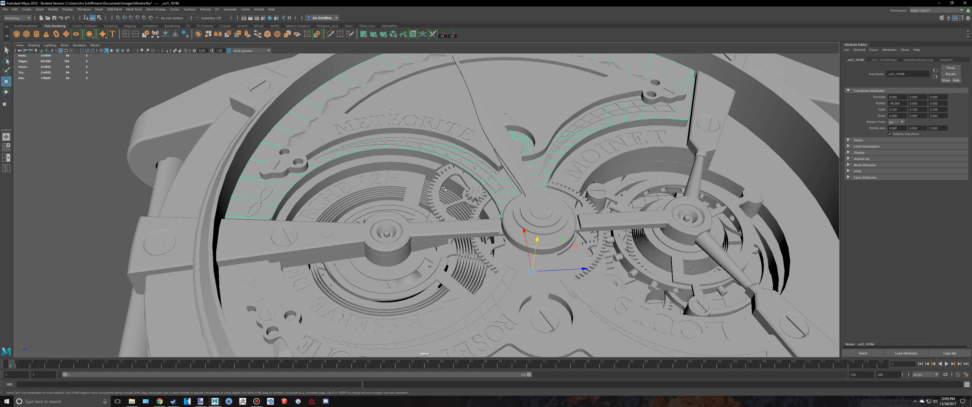
- Check the plate's position in the reference watch, and move the modeled plate so its narrow end meets the center hub
mouse_move(377, 170)
left_mouse_down("alt")
mouse_move(438, 171)
mouse_move(403, 201)
left_mouse_up("alt")
key("4")
key("5")
key("alt+Tab")
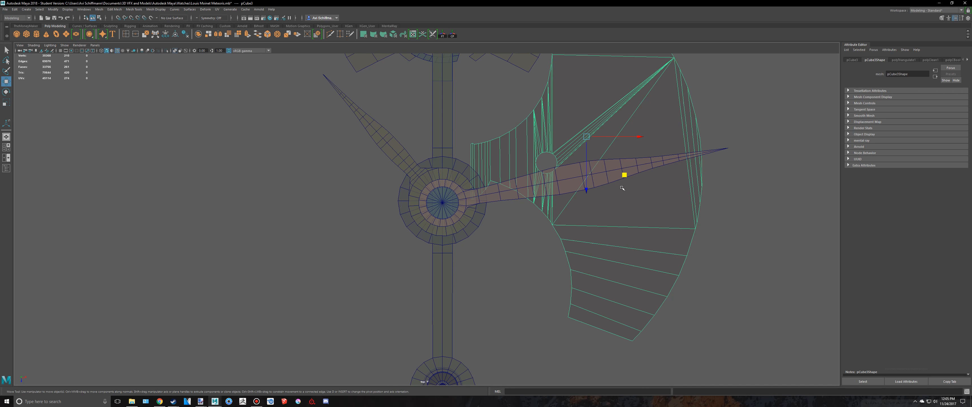
middle_click_drag(624, 175, 607, 205)
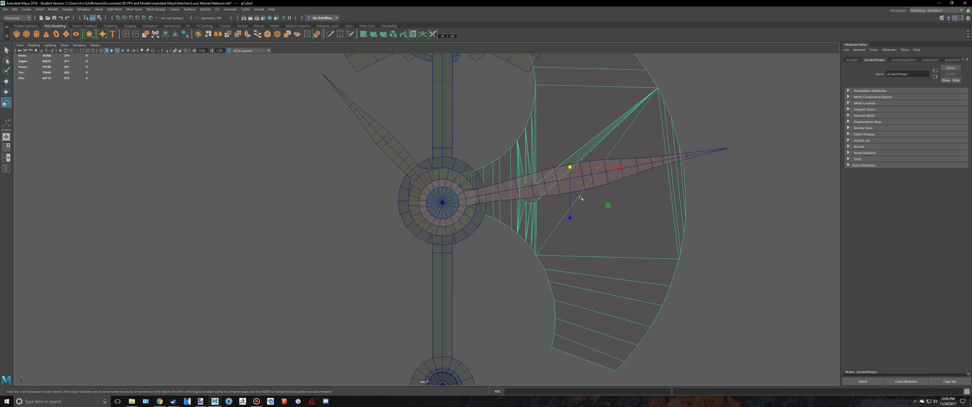
- Recheck the hub area in the reference scene and adjust the plate's fit against the hub in the top view
key("alt+Tab")
left_click_drag(483, 213, 373, 200, "alt")
key("alt+Tab")
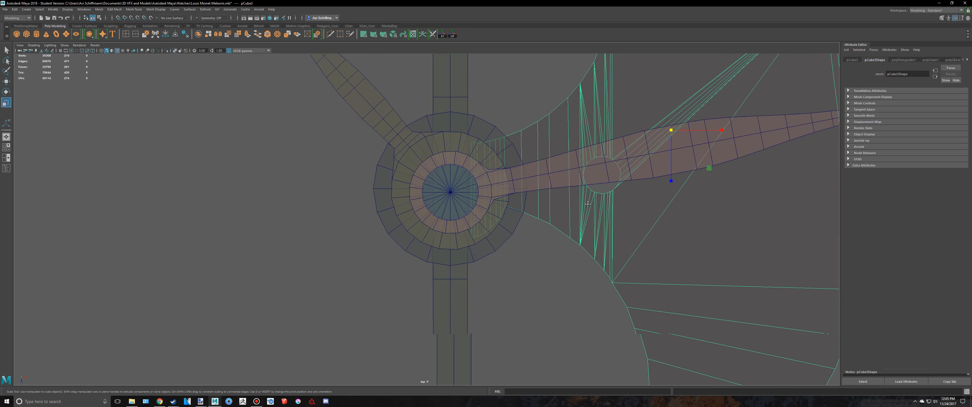
middle_click_drag(588, 204, 550, 216, "alt")
left_click_drag(633, 142, 681, 169)
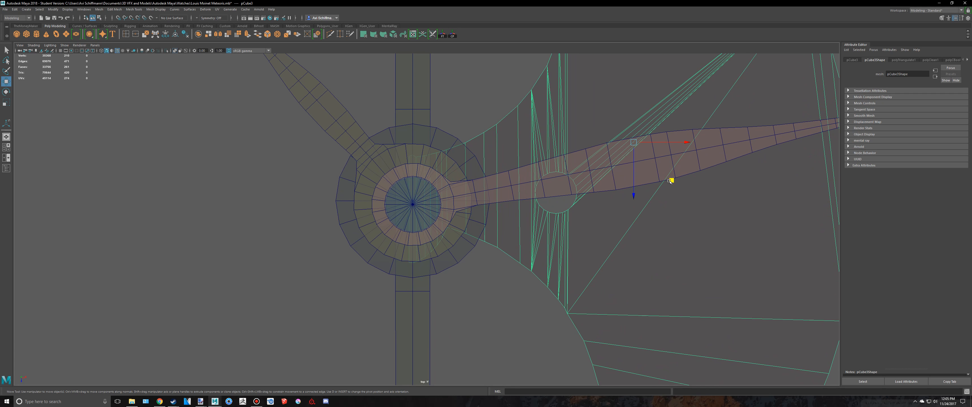
- Scale the dial plate up slightly and shift it outward from the center hub
scroll(701, 172, "down", 8)
scroll(558, 175, "up", 6)
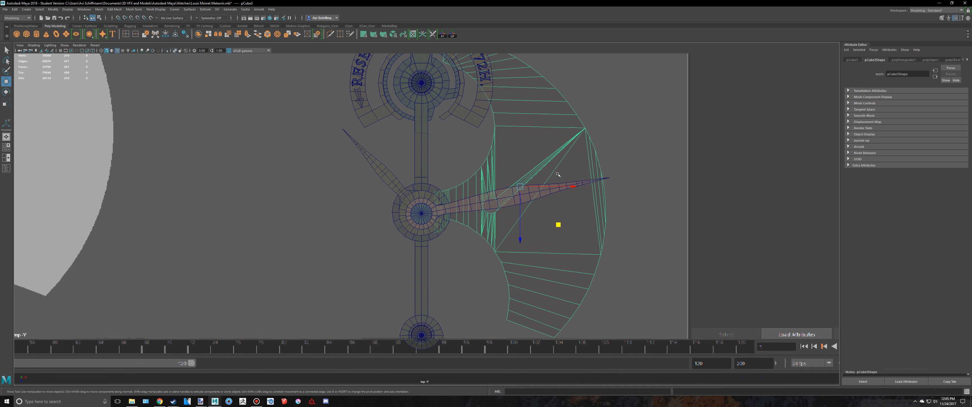
key("r")
left_click_drag(629, 193, 640, 202)
scroll(604, 164, "up", 3)
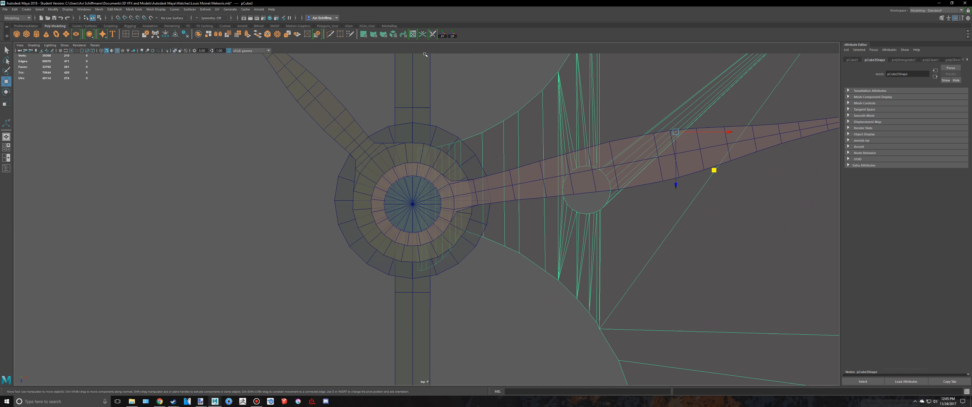
scroll(717, 137, "up", 1)
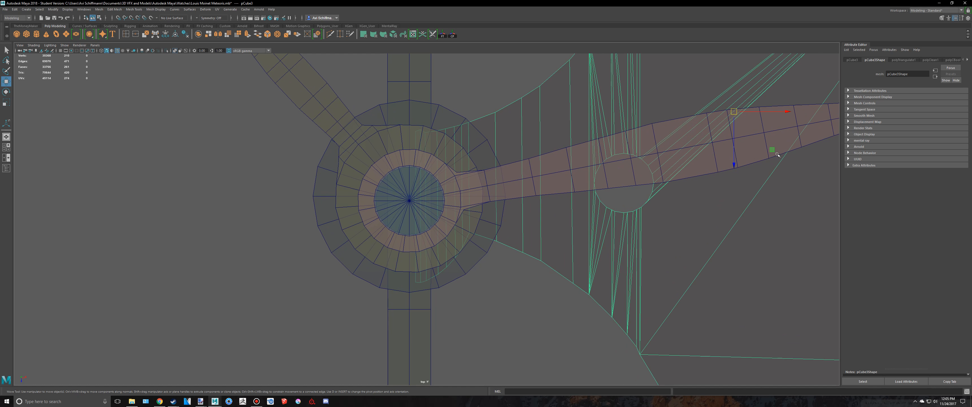
left_click_drag(774, 152, 810, 148)
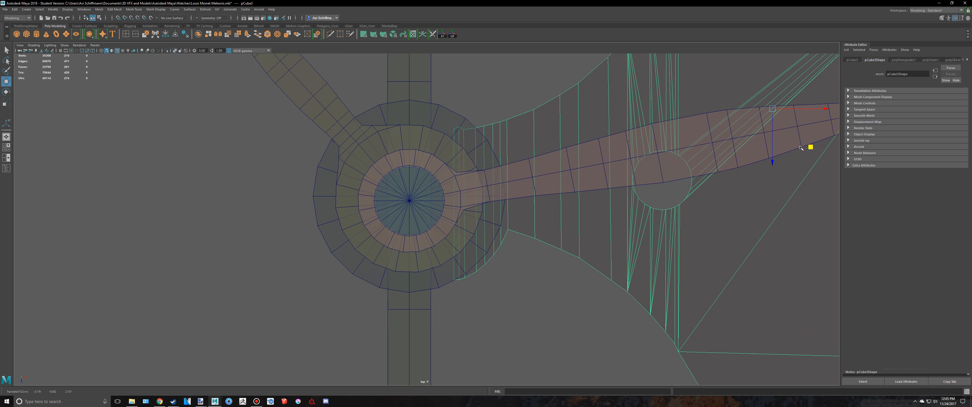
- Alternately enlarge and reposition the plate until its narrow inner end lines up with the hub's outer ring
left_click_drag(773, 109, 809, 146)
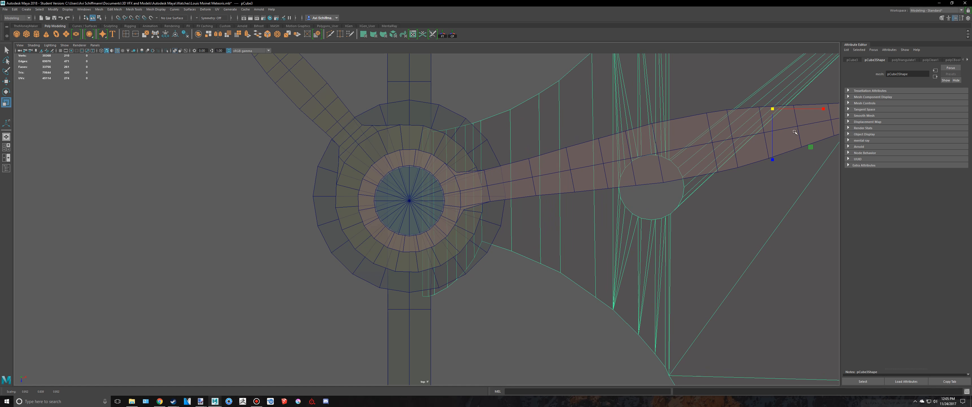
middle_click_drag(809, 146, 751, 134, "alt")
key("w")
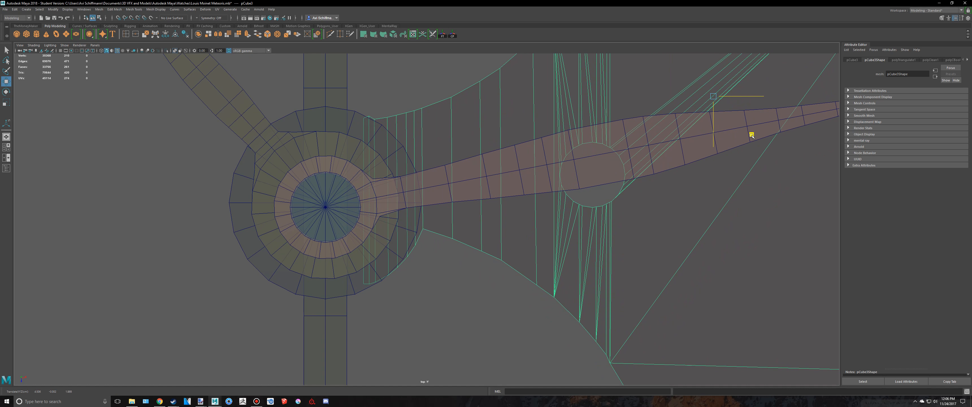
left_click_drag(712, 112, 768, 138)
key("w")
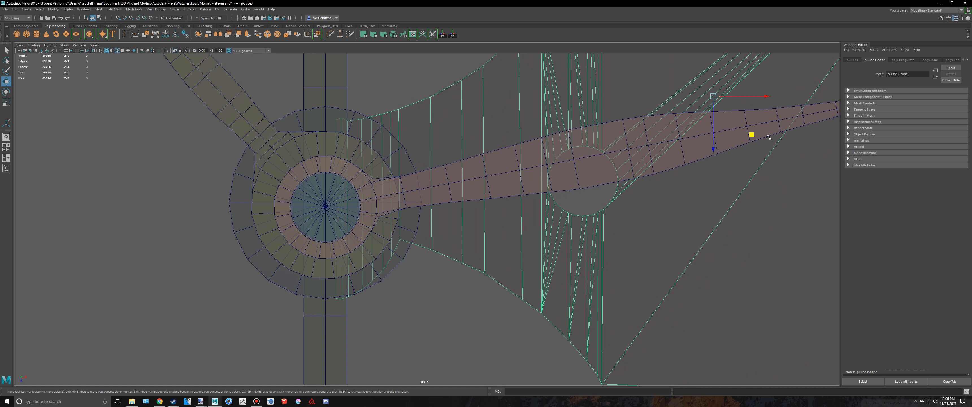
middle_click_drag(758, 135, 777, 132)
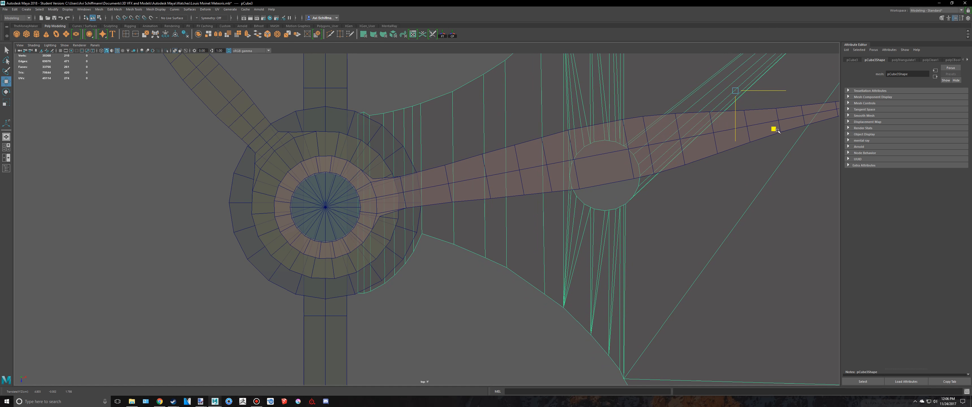
left_click_drag(740, 95, 764, 131)
key("w")
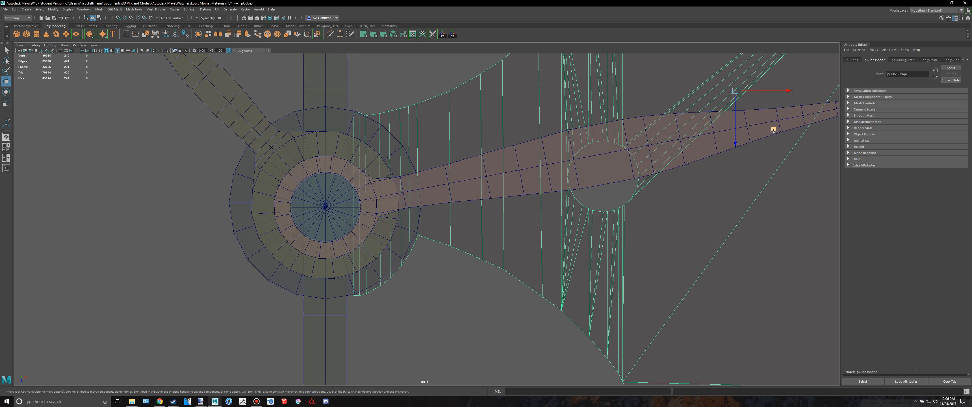
- In the perspective view, raise the dial plate vertically toward the underside of the center hub
scroll(774, 128, "down", 5)
key("space")
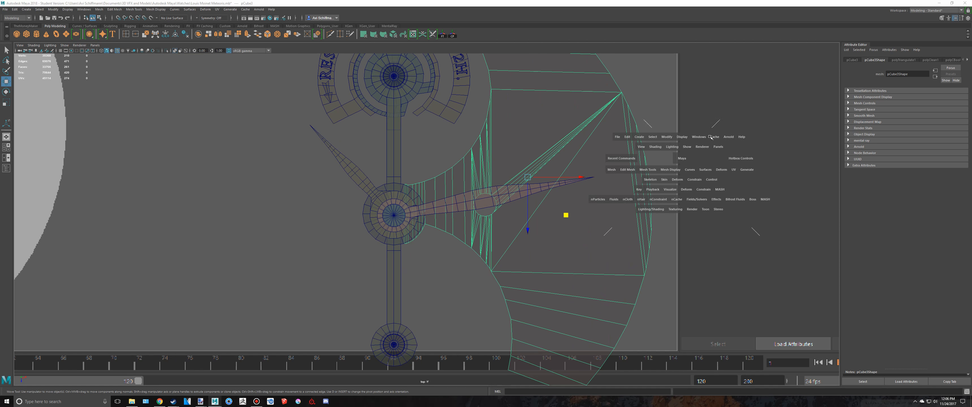
key("space")
scroll(710, 137, "down", 5)
left_click_drag(659, 175, 610, 152, "alt")
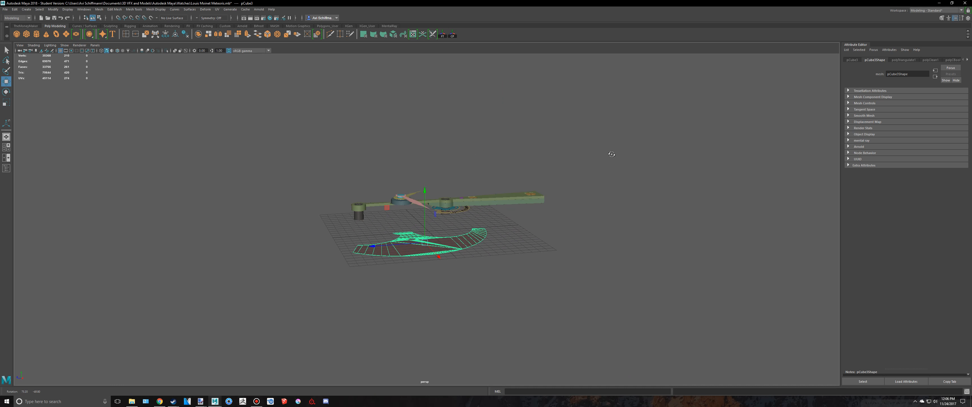
scroll(677, 197, "up", 5)
left_click_drag(419, 212, 439, 170)
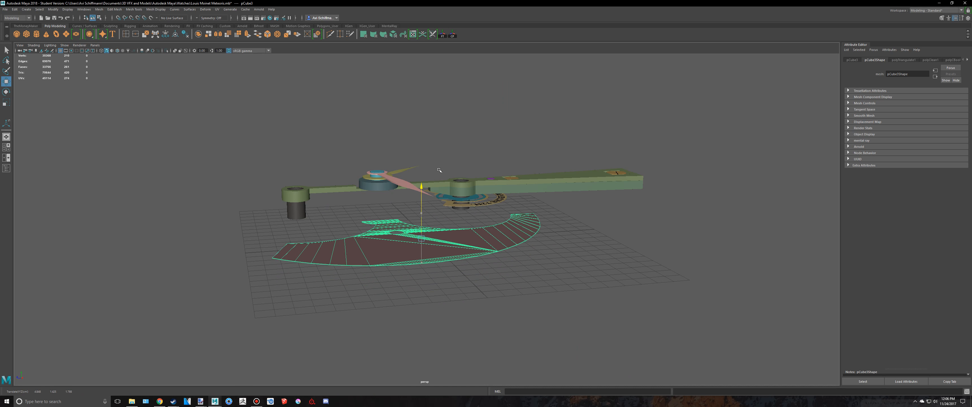
- Fine-tune the plate's height to sit directly beneath the hub's base and above the power reserve ring
scroll(484, 176, "up", 10)
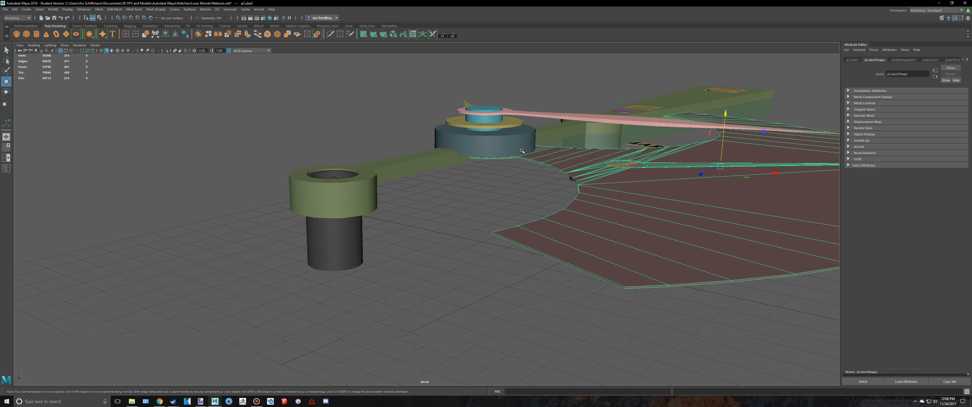
left_click_drag(484, 177, 501, 153, "alt")
middle_click_drag(506, 147, 459, 170, "alt")
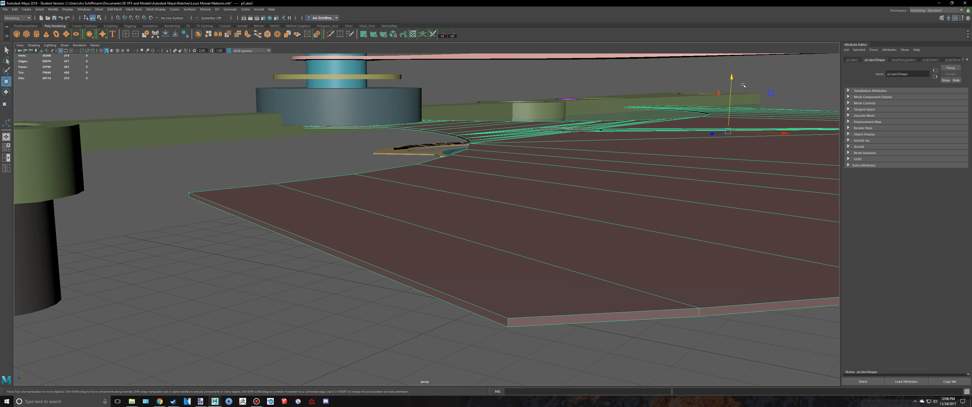
left_click_drag(732, 81, 532, 179)
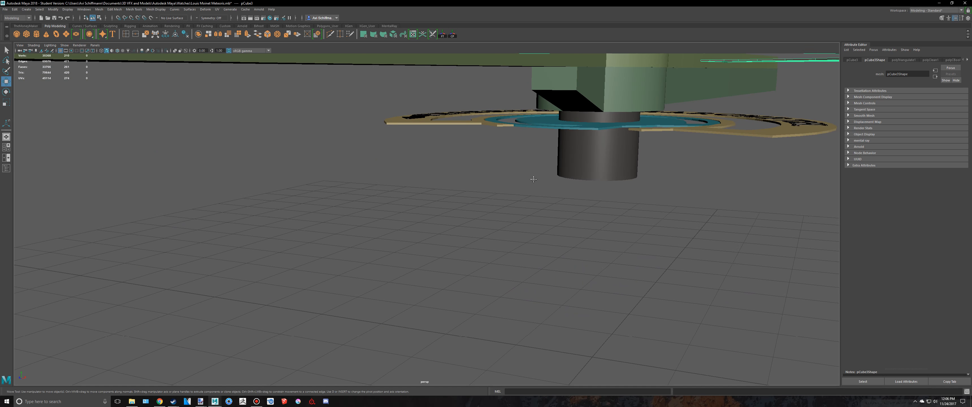
middle_click_drag(532, 179, 529, 192, "alt")
left_click_drag(484, 173, 476, 188, "alt")
scroll(476, 188, "down", 5)
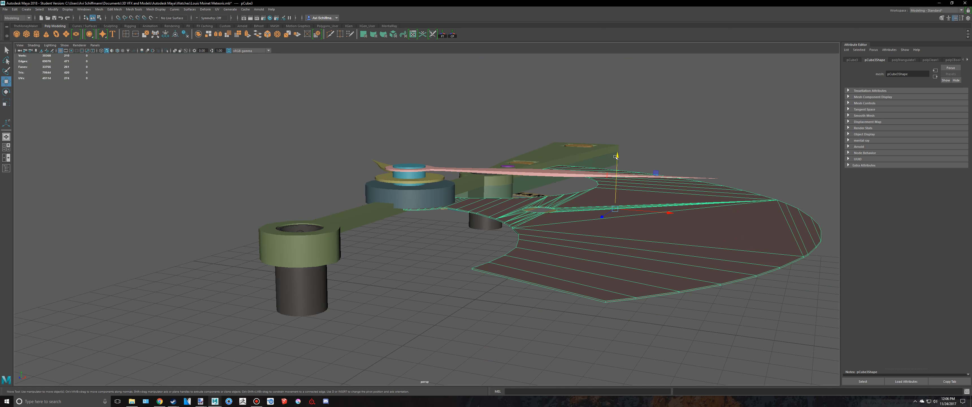
scroll(475, 258, "up", 6)
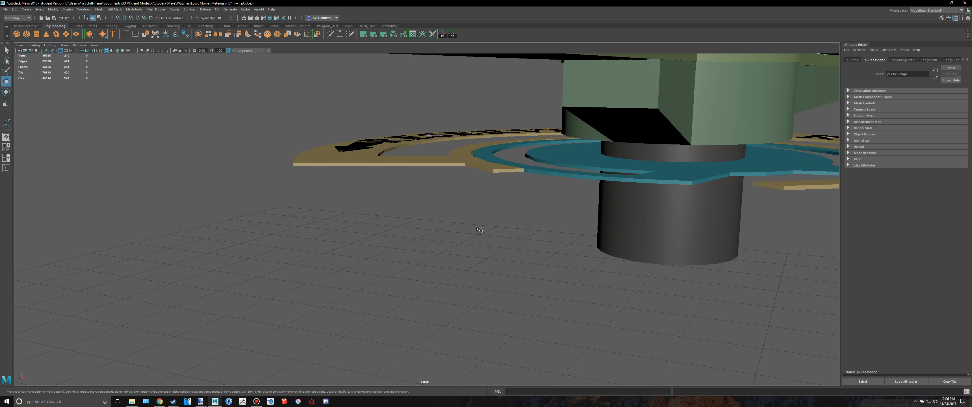
middle_click_drag(481, 220, 485, 242, "alt")
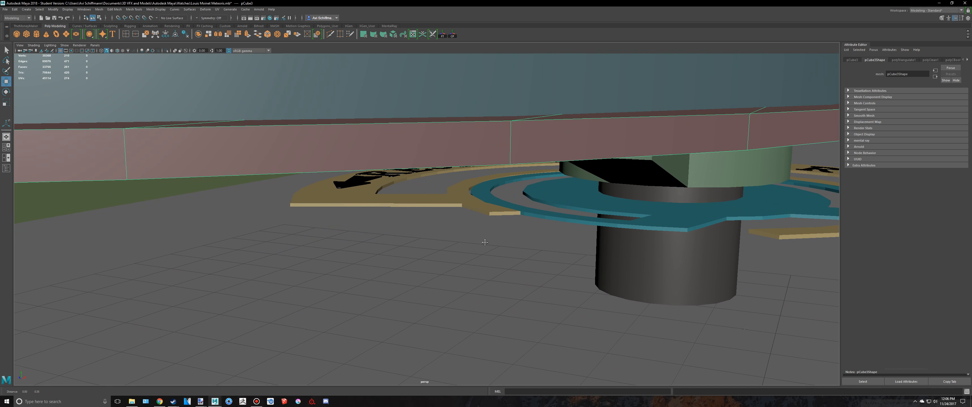
left_click_drag(480, 315, 480, 322)
- Select the dial plate and compare where it passes the bridge arm with the hub area of the reference watch
scroll(501, 286, "down", 8)
left_click_drag(500, 275, 412, 285, "alt")
scroll(412, 285, "up", 5)
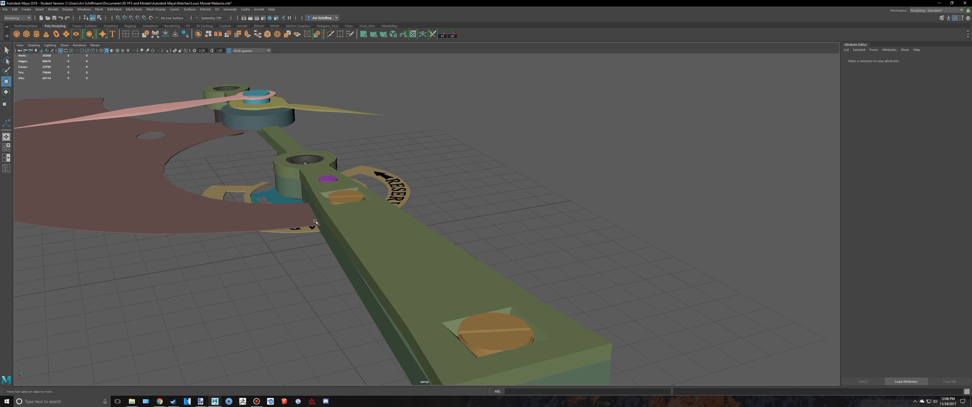
left_click(318, 223)
scroll(318, 222, "up", 3)
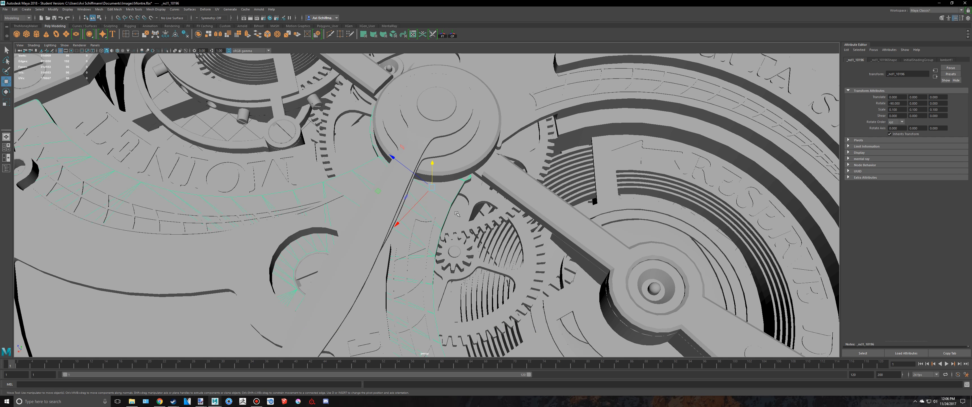
scroll(457, 214, "down", 6)
mouse_move(456, 214)
left_mouse_down("alt")
mouse_move(445, 213)
mouse_move(458, 216)
left_mouse_up("alt")
middle_click_drag(623, 298, 456, 202, "alt")
left_click_drag(456, 202, 445, 215, "alt")
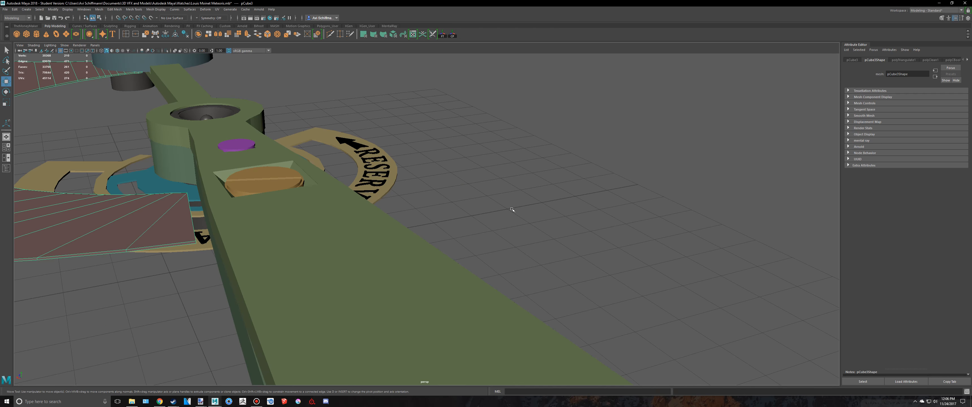
- Compare the plate's outer end beside the bridge arm with the reference watch, and return to the modeling scene
left_click_drag(511, 209, 512, 217, "alt")
left_click_drag(385, 239, 454, 265, "alt")
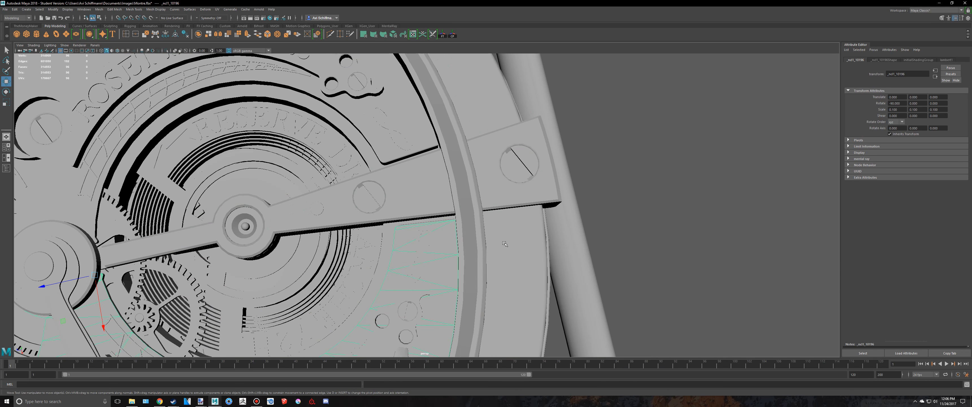
left_click_drag(400, 227, 416, 239, "alt")
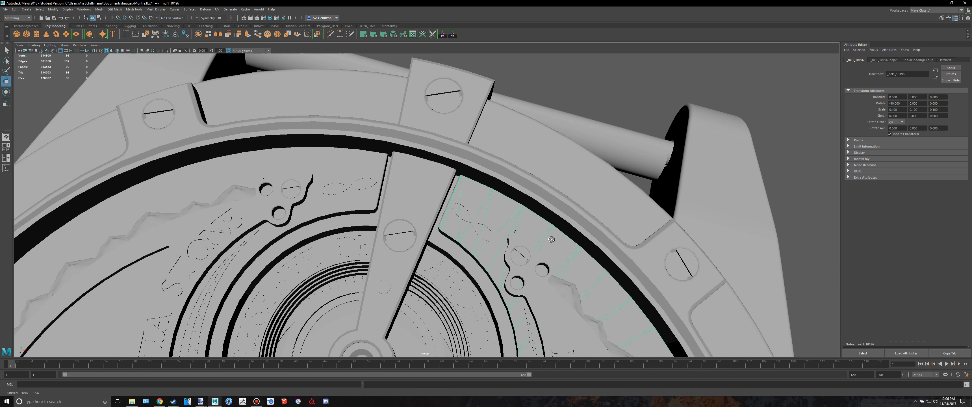
key("alt+Tab")
key("alt+Tab")
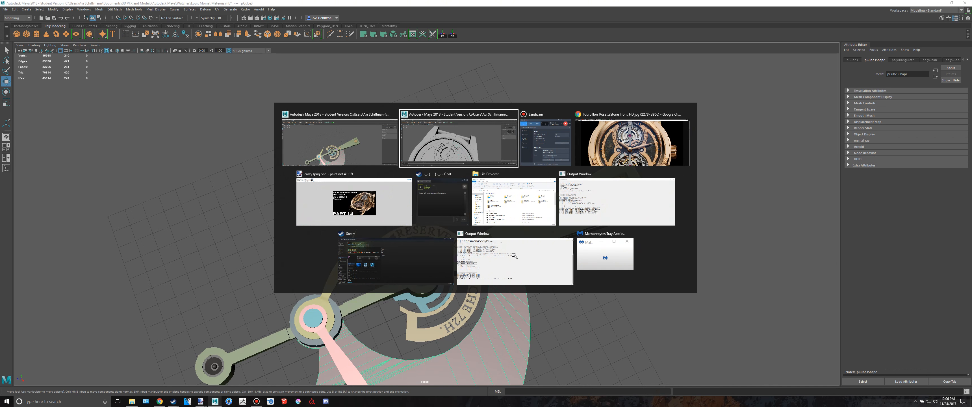
scroll(513, 255, "down", 3)
middle_click_drag(550, 278, 539, 217, "alt")
scroll(538, 212, "down", 3)
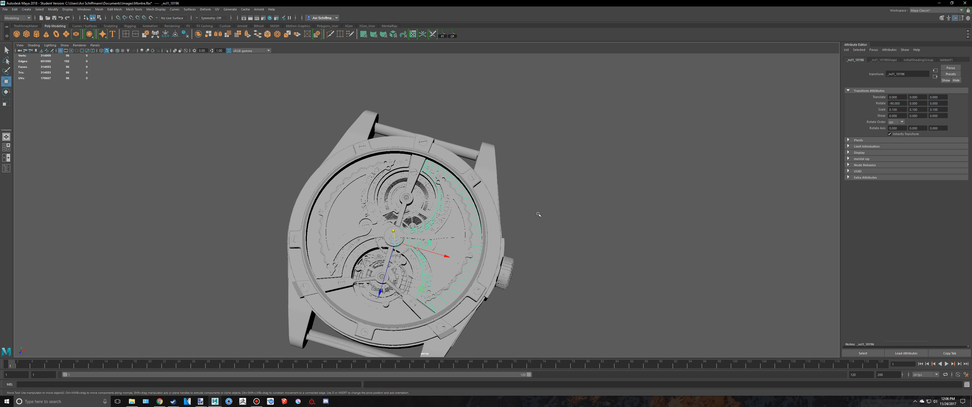
key("alt+Tab")
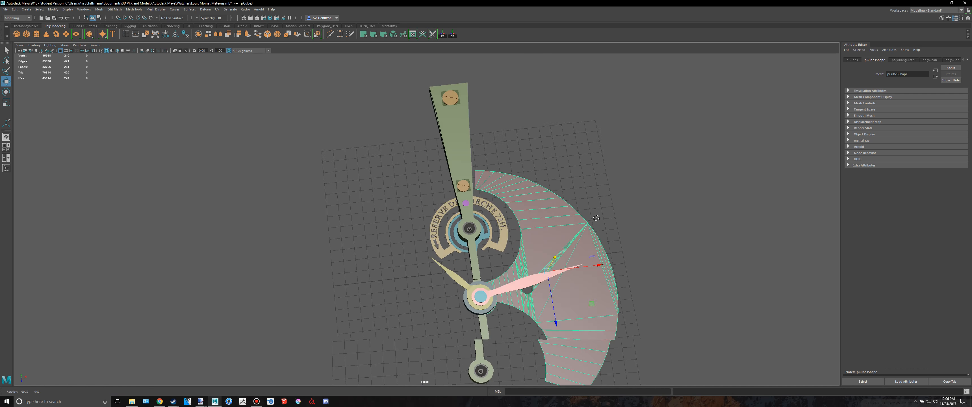
- Compare the plate's outer end beside the bridge arm with the same area of the reference watch, then return to the modeling scene
key("alt+Tab")
left_click_drag(607, 221, 544, 219, "alt")
scroll(546, 223, "up", 5)
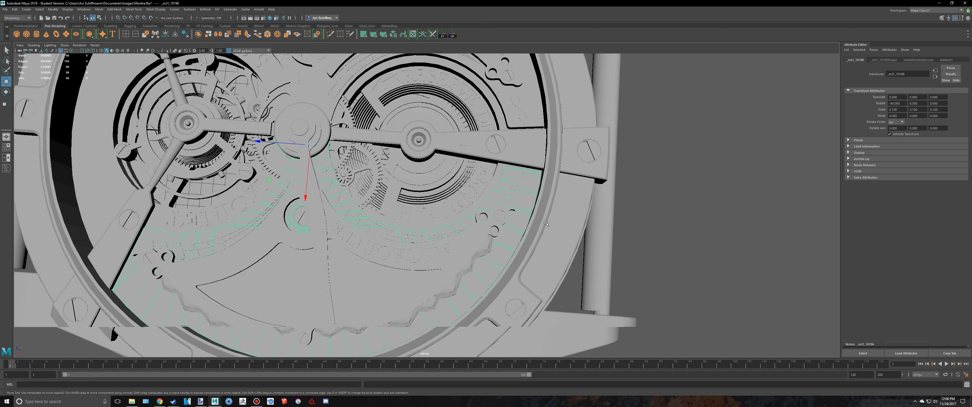
key("alt+Tab")
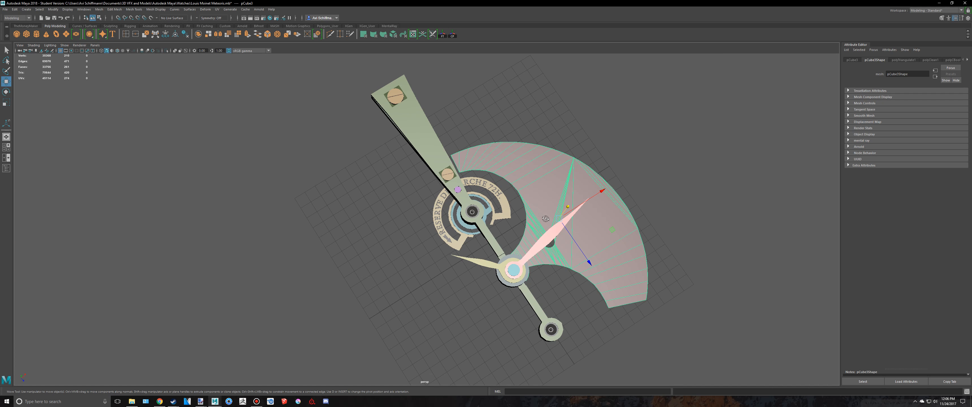
left_click_drag(546, 218, 516, 218, "alt")
key("alt+Tab")
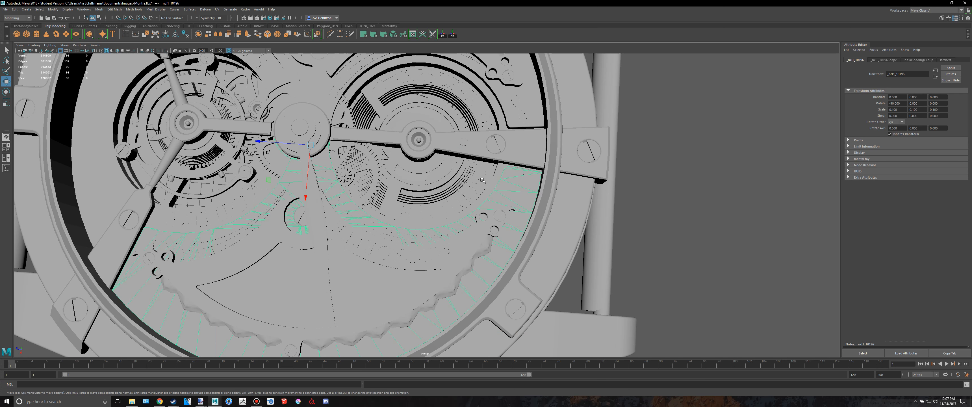
scroll(475, 180, "down", 10)
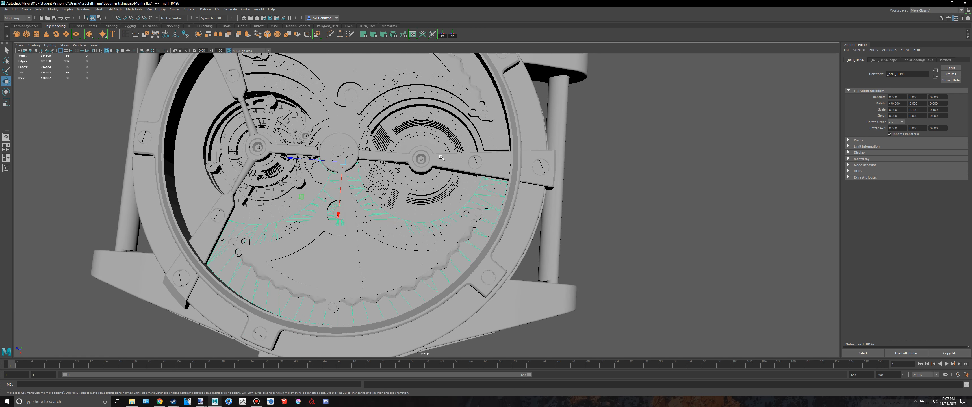
left_click_drag(475, 180, 712, 214, "alt")
key("alt+Tab")
- Select the dial plate and compare its span around the hub and power reserve ring with the reference watch
scroll(396, 101, "up", 5)
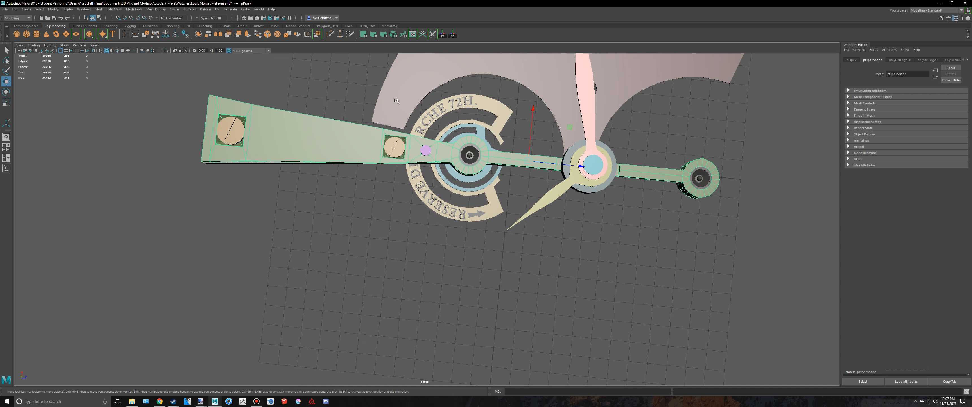
scroll(433, 120, "down", 3)
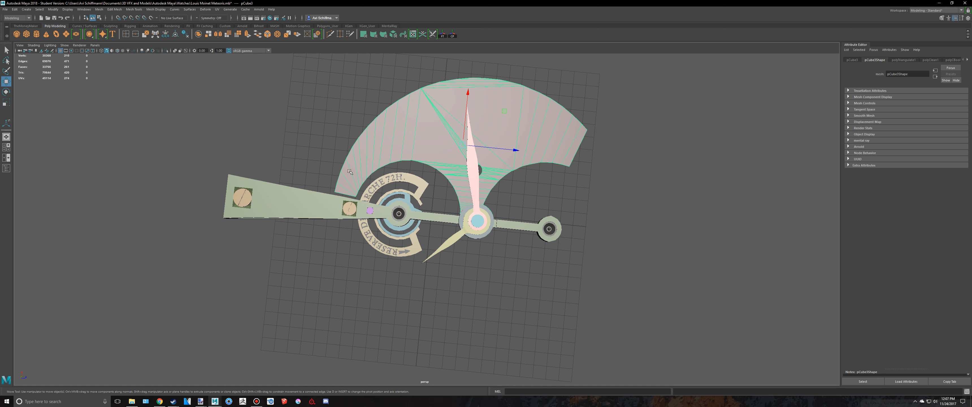
key("alt+Tab")
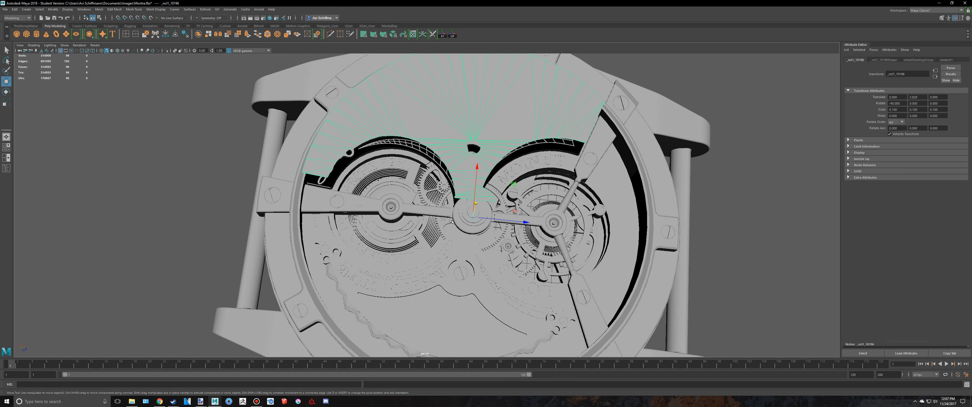
middle_click_drag(598, 139, 516, 193, "alt")
key("alt+Tab")
key("alt+Tab")
key("alt+Tab")
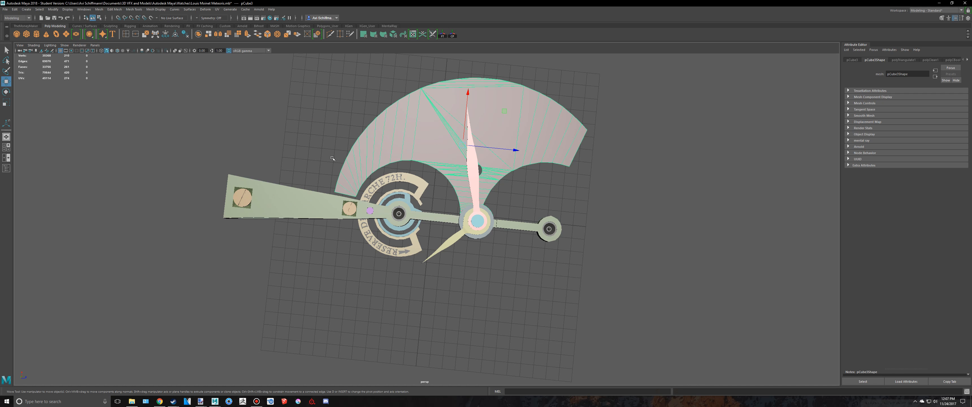
- Unhide the outer case ring pPipe1 around the dial parts
left_click(6, 167)
left_click(44, 97)
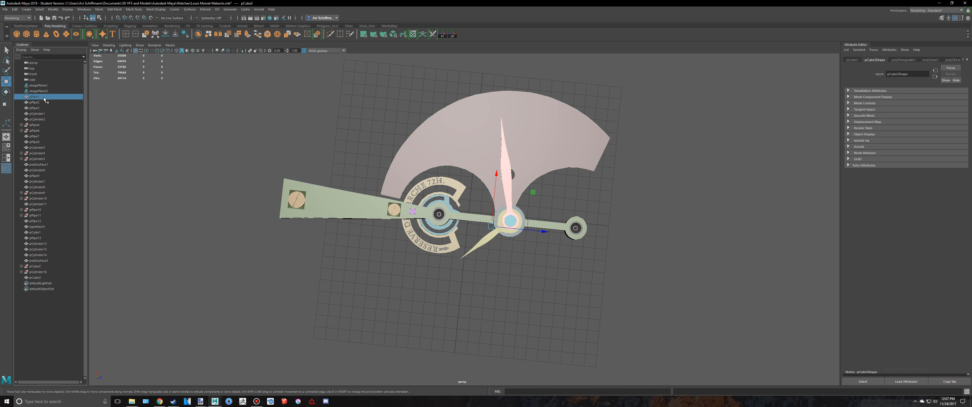
key("h")
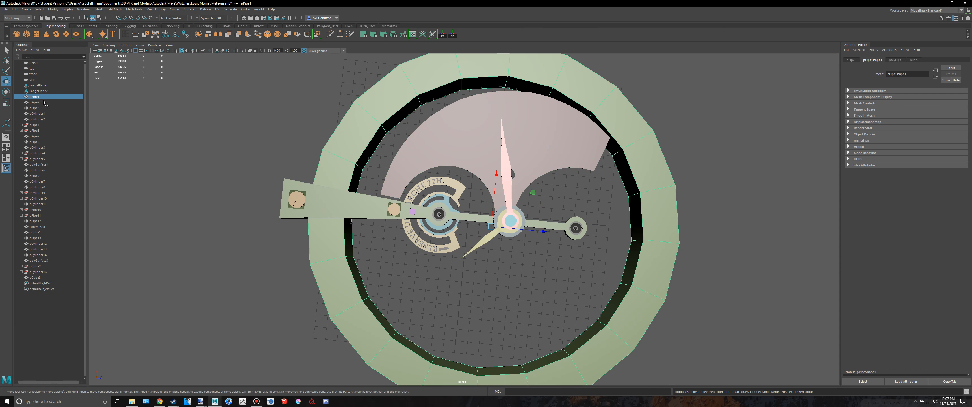
left_click(6, 168)
- Select the dial plate and compare its fit inside the case ring with the reference watch
left_click_drag(377, 226, 506, 310, "alt")
left_click(493, 284)
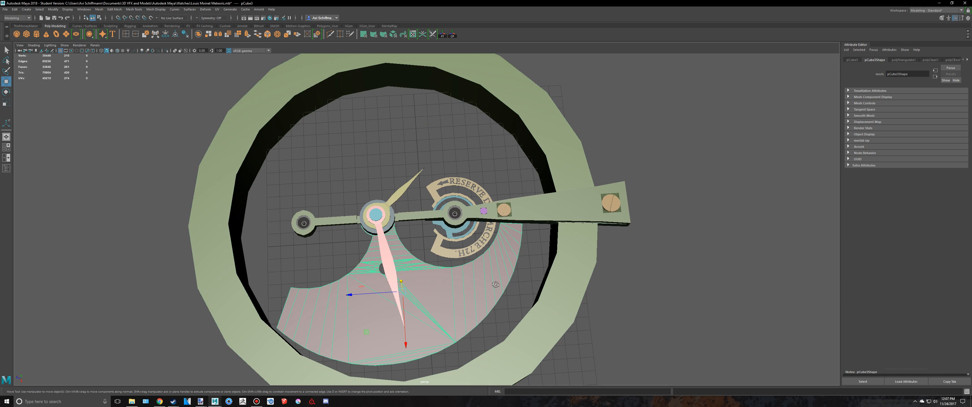
left_click_drag(493, 284, 368, 304, "alt")
scroll(400, 281, "up", 5)
left_click(375, 301)
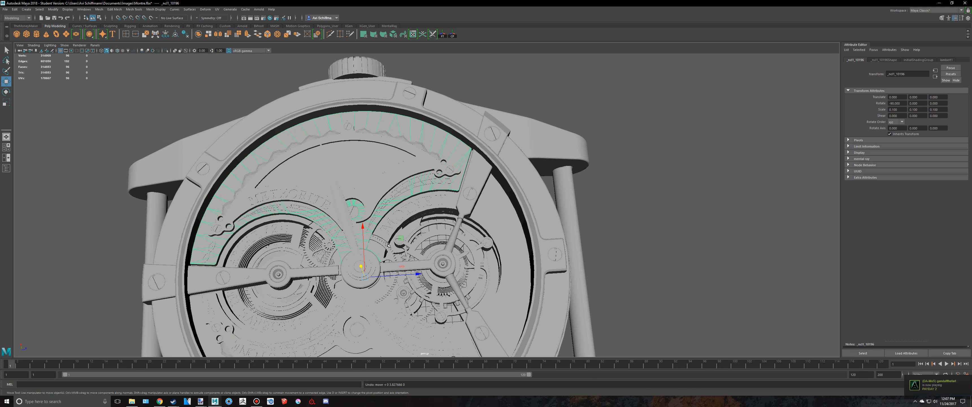
scroll(389, 249, "up", 5)
middle_click_drag(384, 249, 439, 199, "alt")
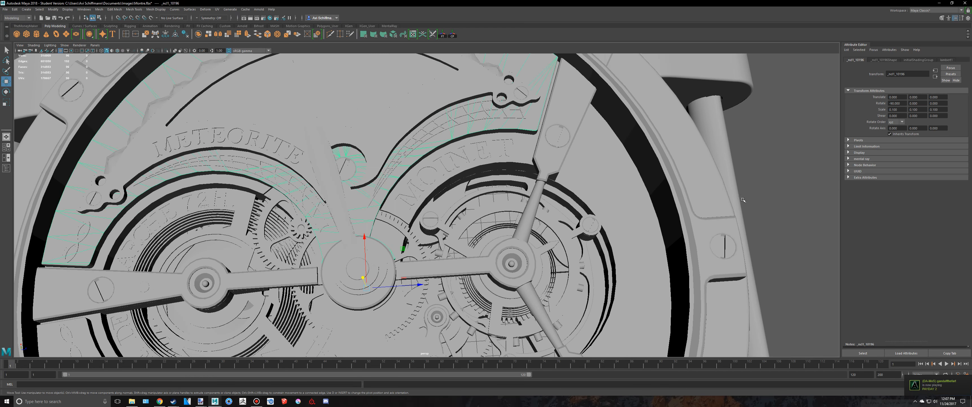
left_click_drag(638, 174, 482, 147, "alt")
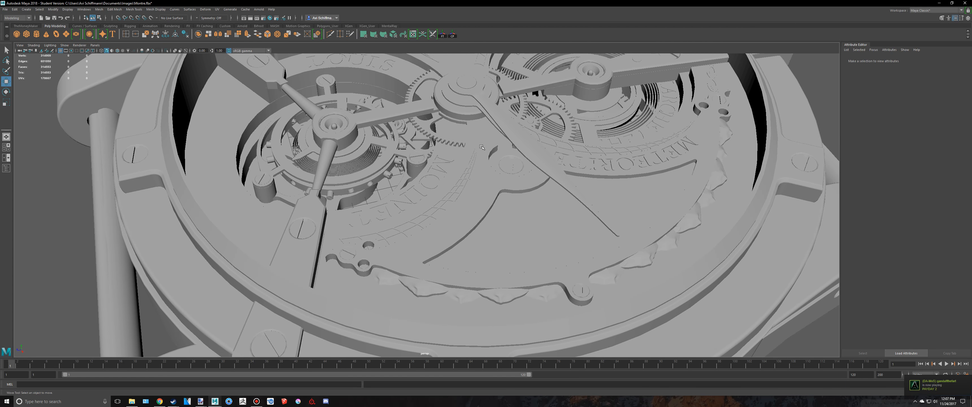
- Lift the reference watch's dial plate to examine how it sits beneath the hub, and undo the move
left_click(481, 140)
left_click_drag(548, 167, 359, 219, "alt")
left_click_drag(327, 247, 327, 224)
left_click_drag(332, 224, 339, 277, "alt")
middle_click_drag(444, 230, 538, 251, "alt")
key("ctrl+z")
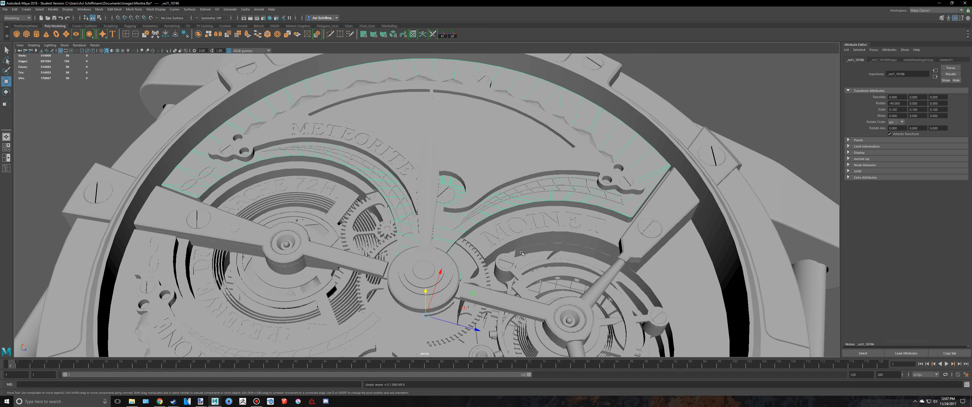
- Examine the reference watch's plate and hub in wireframe display, and restore the shaded display
left_click_drag(538, 251, 533, 275, "alt")
key("4")
scroll(533, 275, "up", 6)
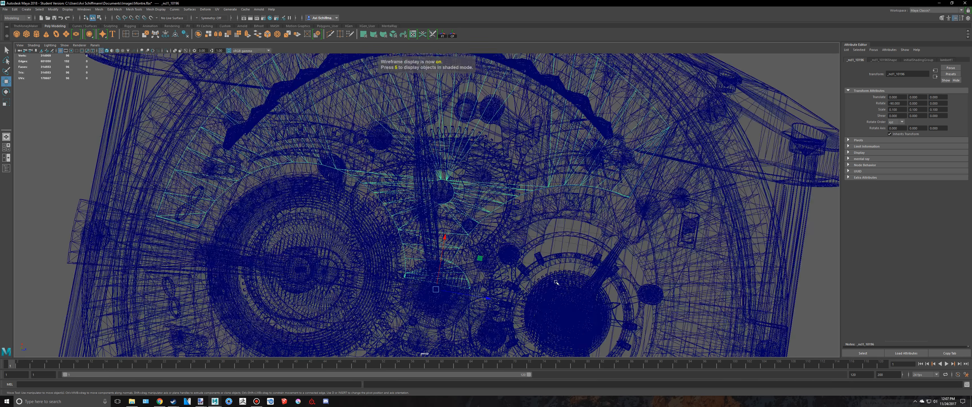
key("5")
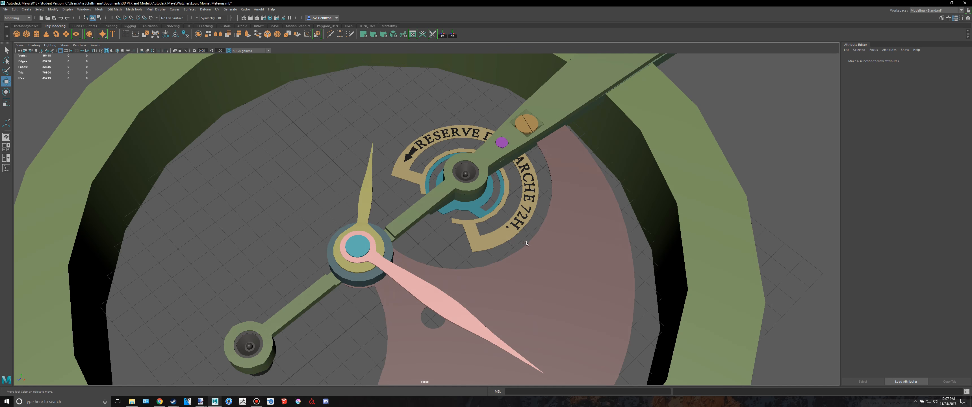
- Select the dial plate in the modeling scene, nudge it slightly outward from the central hub, and deselect it
left_click_drag(566, 242, 585, 250, "alt")
middle_click_drag(584, 251, 530, 266, "alt")
scroll(530, 267, "up", 3)
left_click_drag(530, 267, 466, 230, "alt")
left_click(444, 188)
scroll(496, 200, "down", 3)
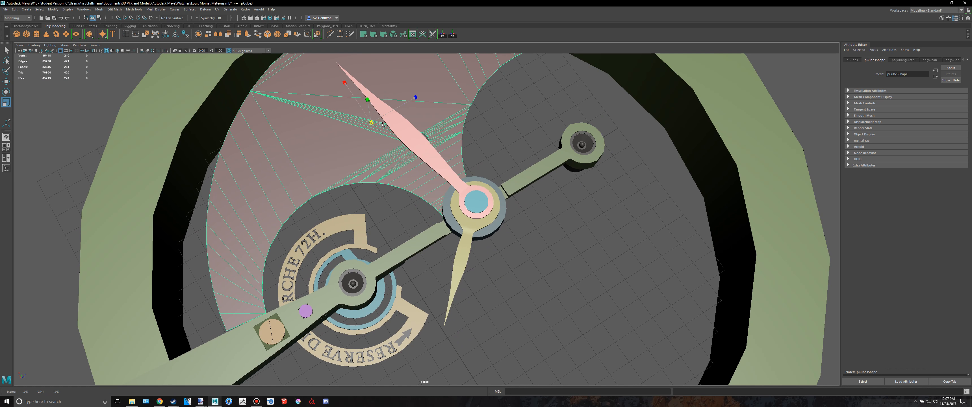
left_click_drag(381, 124, 582, 198, "alt")
left_click_drag(645, 229, 650, 227)
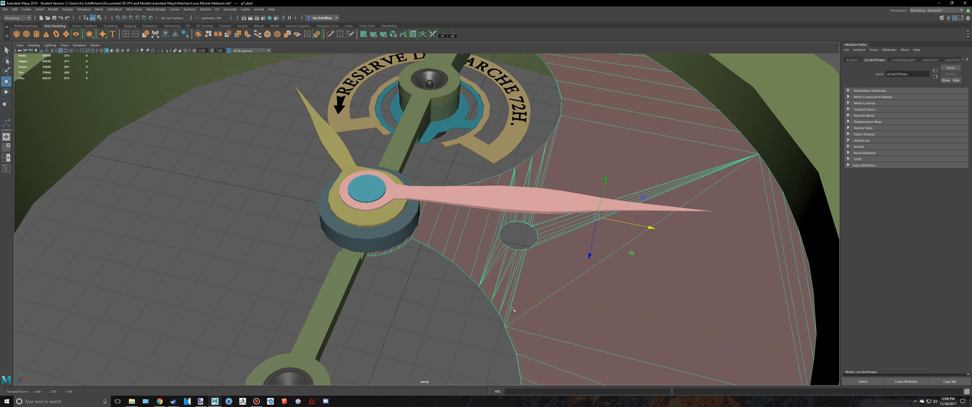
left_click(423, 303)
- Select the inner screw on the bridge arm and compare the bridge and dial layout with the reference watch
scroll(559, 289, "down", 5)
left_click_drag(559, 289, 392, 304, "alt")
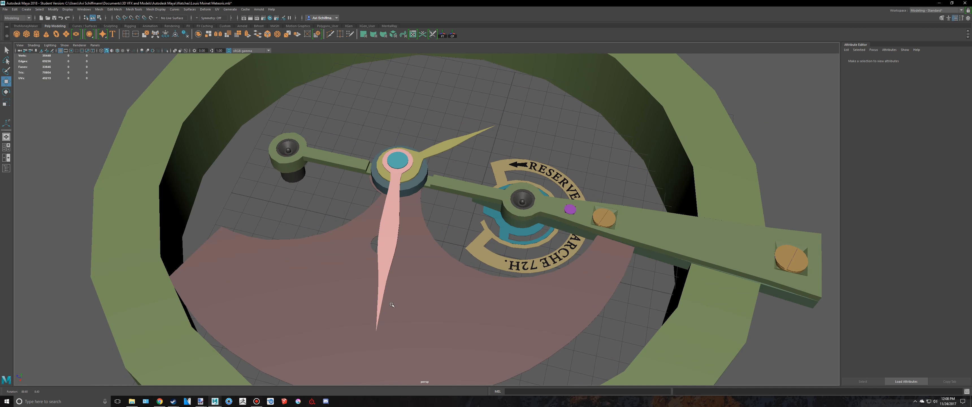
scroll(625, 241, "down", 3)
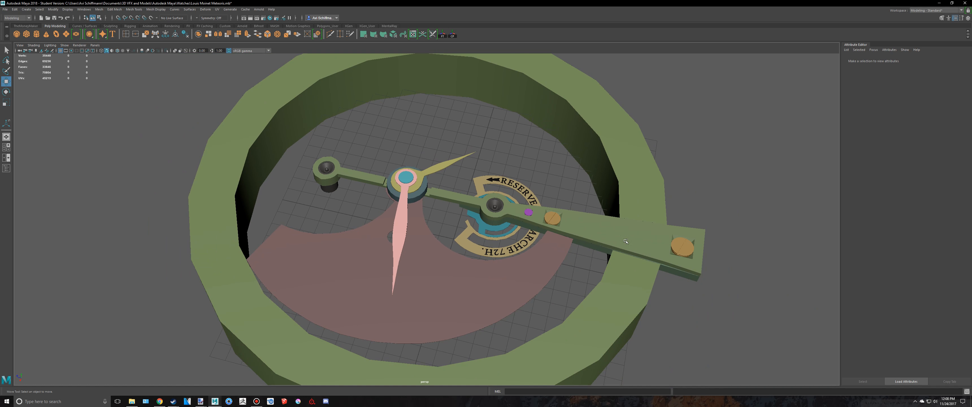
left_click(553, 218)
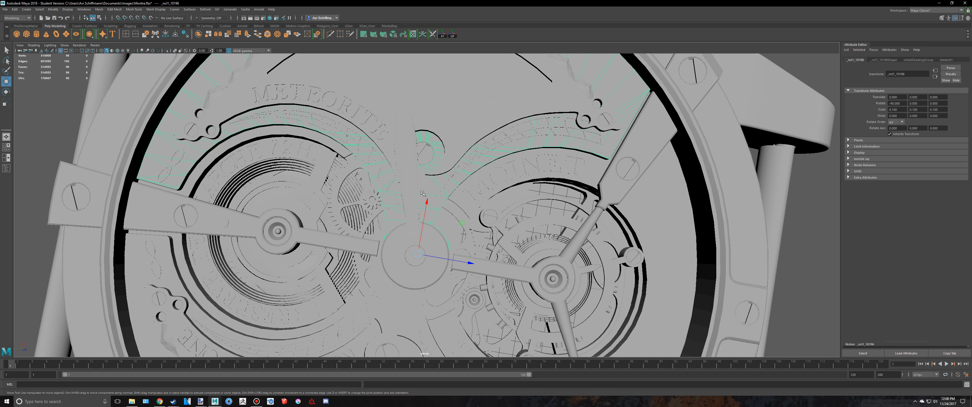
scroll(561, 215, "down", 4)
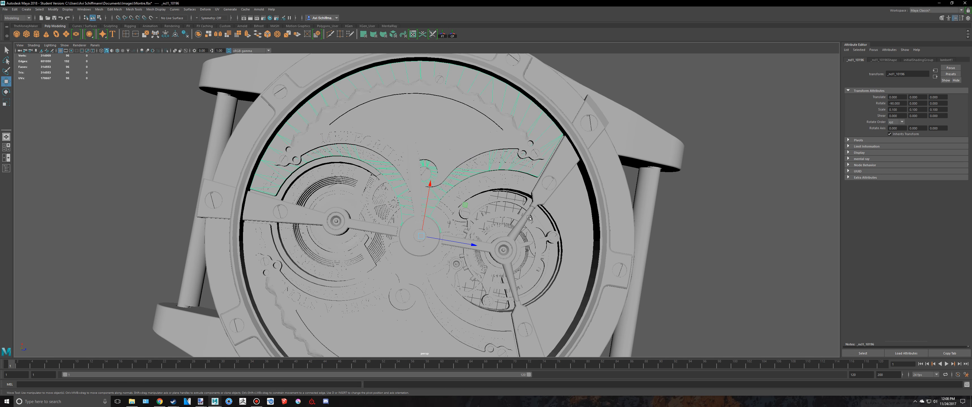
left_click_drag(562, 215, 566, 191, "alt")
scroll(566, 191, "up", 3)
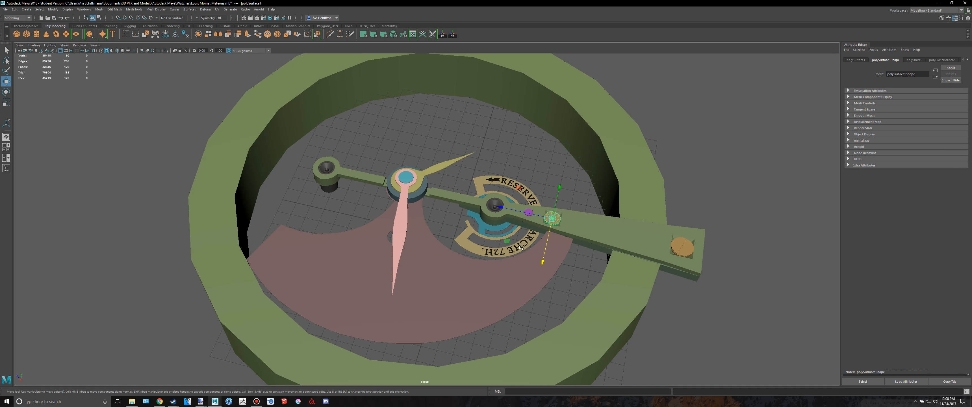
key("alt+Tab")
key("alt+Tab")
left_click_drag(613, 281, 541, 235, "alt")
scroll(541, 235, "up", 5)
key("alt+Tab")
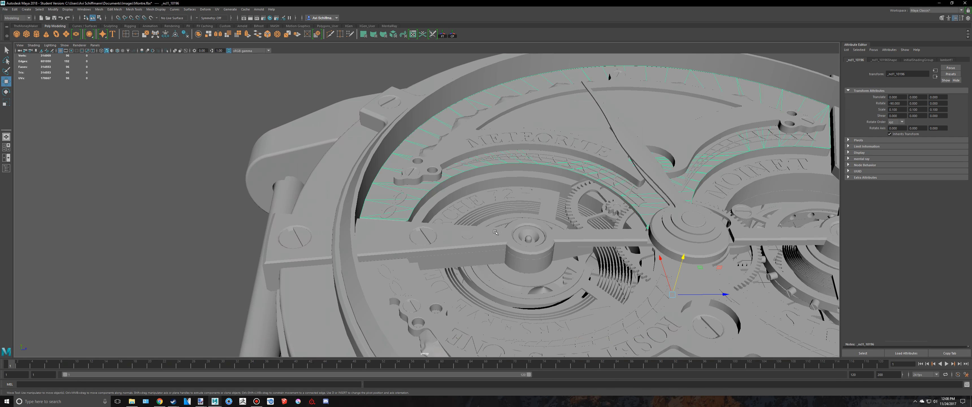
- Examine the reference watch's bridge and layered dial sections, selecting individual sections to see their extents
left_click_drag(558, 265, 564, 266, "alt")
middle_click_drag(581, 348, 434, 283, "alt")
left_click_drag(435, 283, 432, 271, "alt")
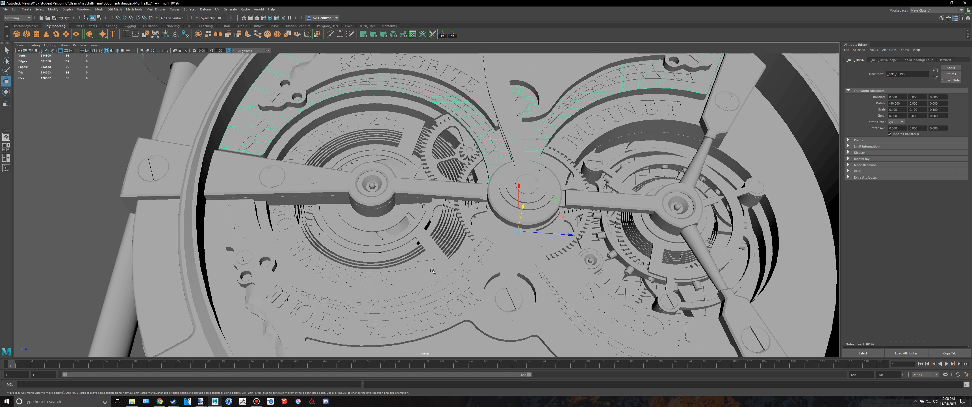
scroll(432, 270, "down", 5)
left_click_drag(490, 173, 500, 169, "alt")
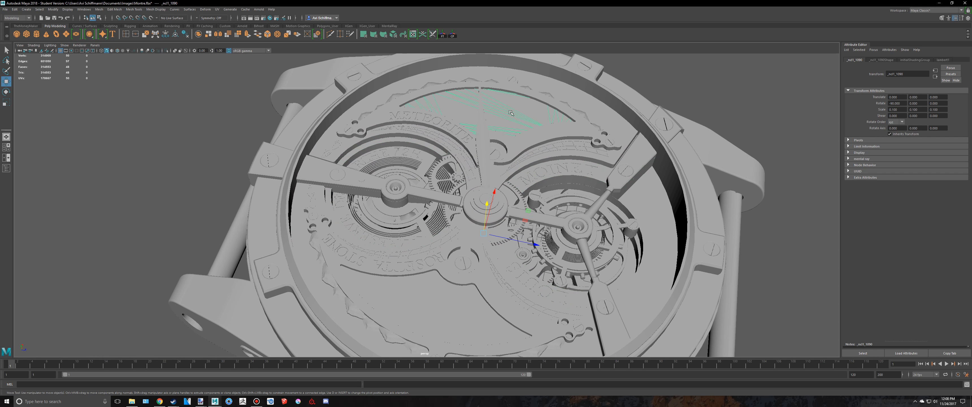
left_click_drag(421, 278, 362, 223, "alt")
left_click(354, 291)
left_click_drag(432, 201, 486, 182, "alt")
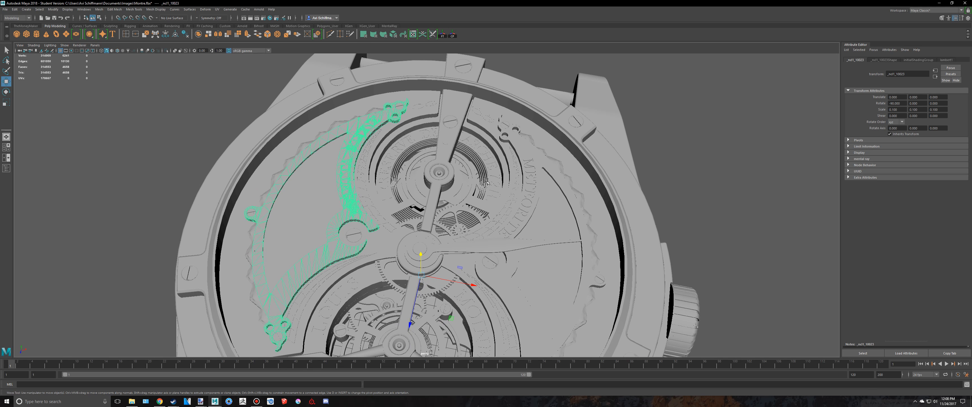
- Select the reference dial plate beside the bridge and examine its outline and height from several angles
left_click(484, 115)
right_click_drag(483, 115, 505, 209, "alt")
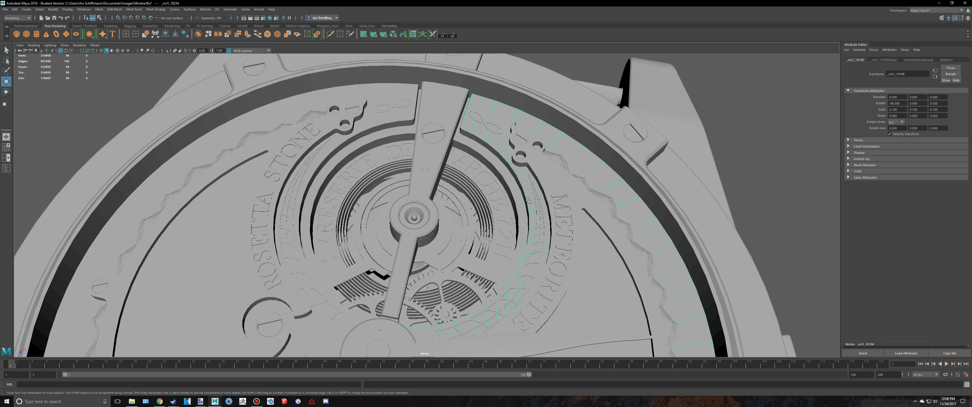
left_click_drag(556, 212, 634, 181, "alt")
right_click_drag(634, 181, 506, 235, "alt")
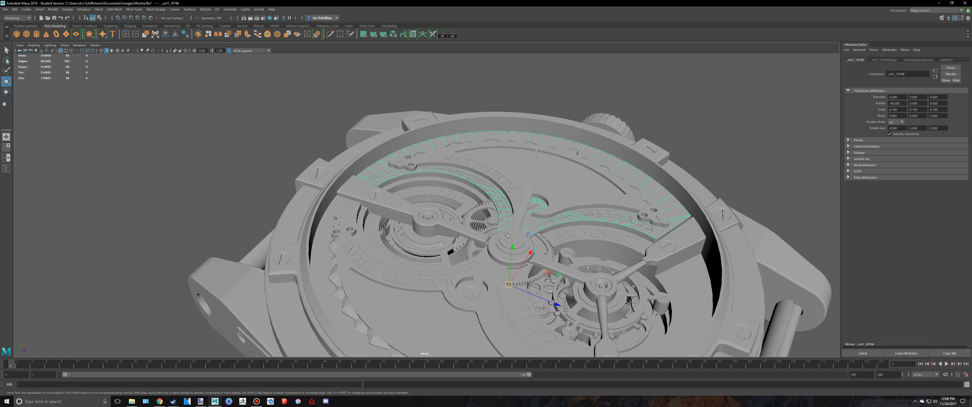
left_click_drag(510, 246, 537, 216, "alt")
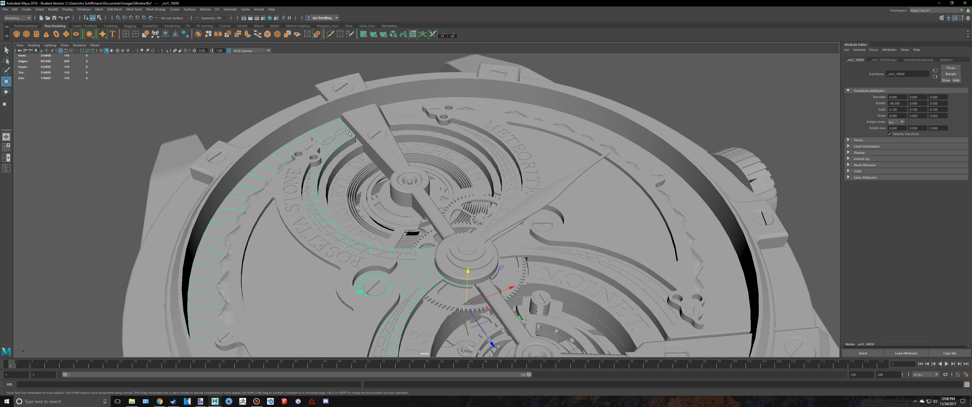
- Lift the reference plate on the Rosetta Stone side to inspect its layering, and undo the changes
left_click_drag(469, 270, 469, 245)
key("ctrl+z")
left_click(619, 211)
key("ctrl+z")
left_click_drag(466, 270, 414, 275, "alt")
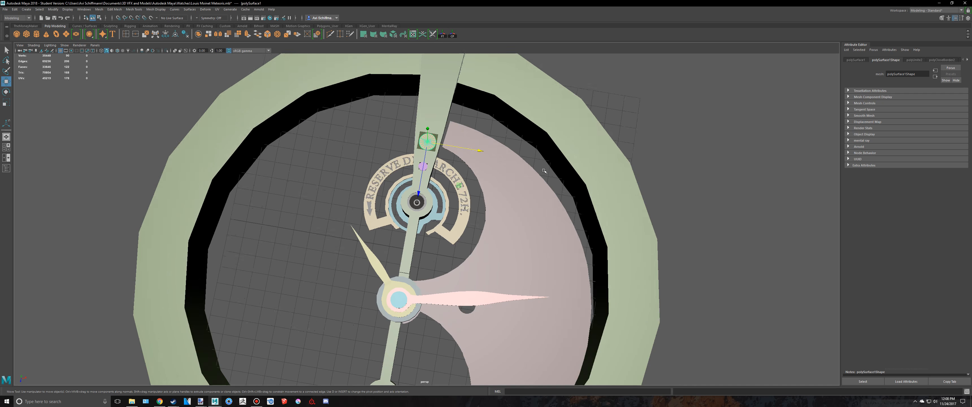
- Compare the power reserve ring with the reference watch and select the reference disc beneath the bridge pivot
left_click_drag(434, 177, 484, 178, "alt")
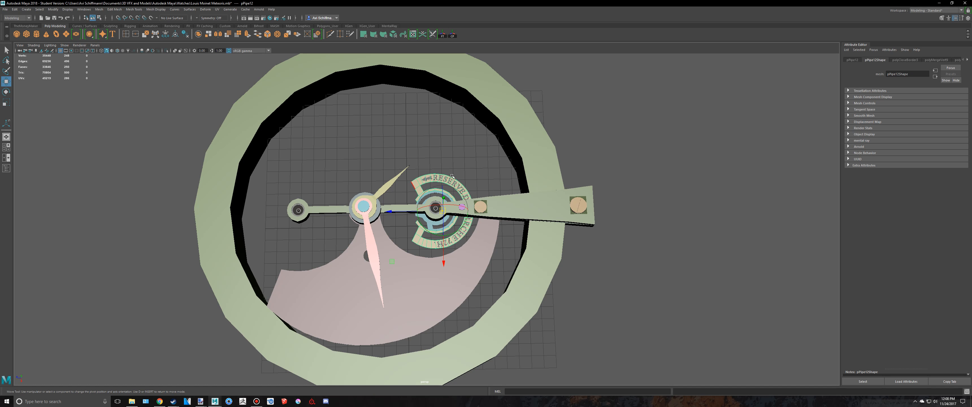
key("e")
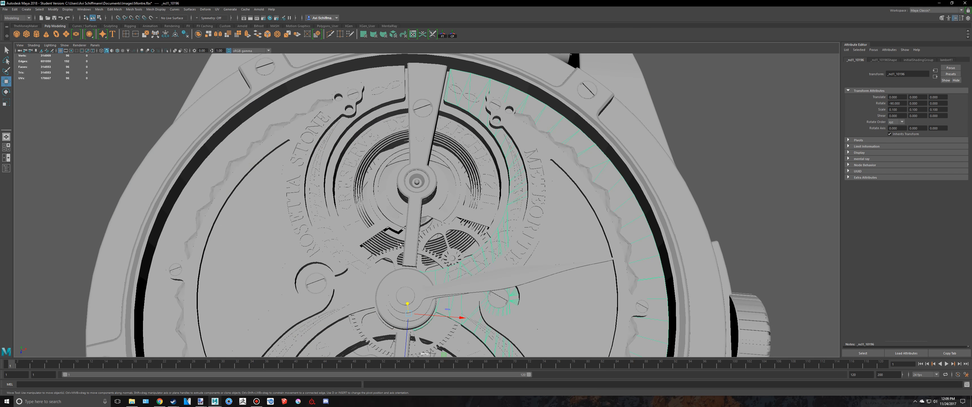
left_click_drag(451, 228, 425, 245, "alt")
left_click(443, 216)
scroll(443, 216, "down", 4)
scroll(319, 178, "up", 4)
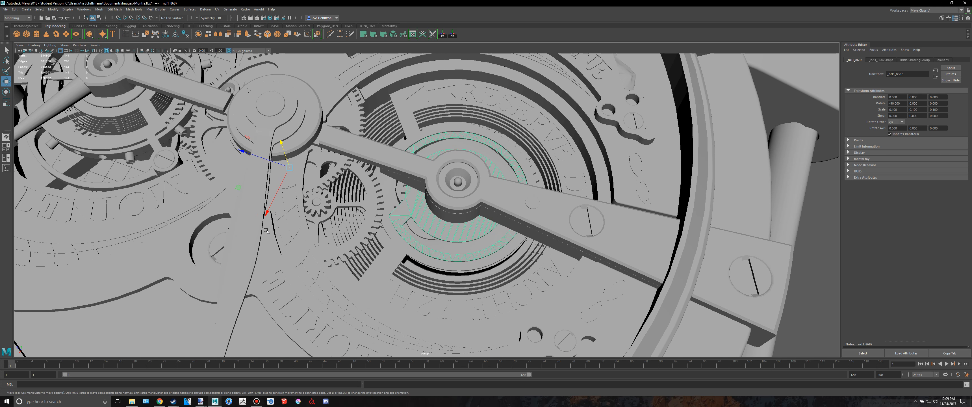
- Switch back to the watch model and undo the last rotation of the disc beneath the bridge pivot
scroll(293, 252, "down", 4)
left_click_drag(293, 253, 397, 224, "alt")
key("ctrl+z")
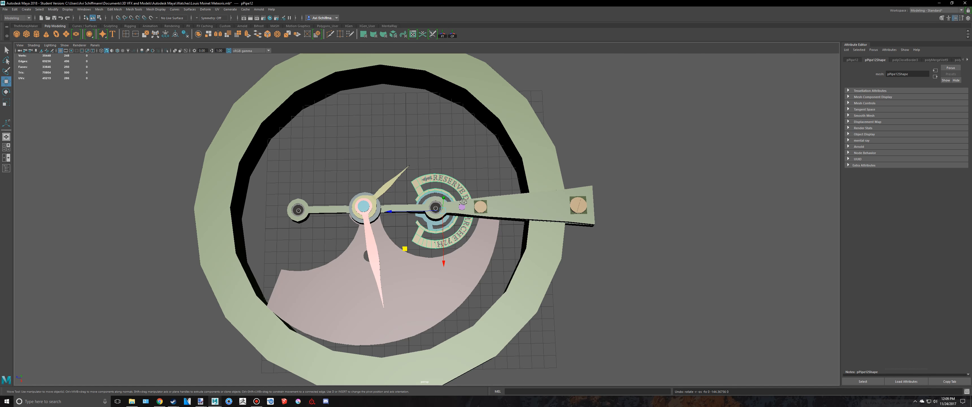
- Select the curved dial plate and examine its height and fit against the hub, bridge and case ring from several angles
left_click_drag(463, 202, 461, 162, "alt")
scroll(344, 218, "up", 3)
left_click(345, 218)
scroll(345, 218, "up", 3)
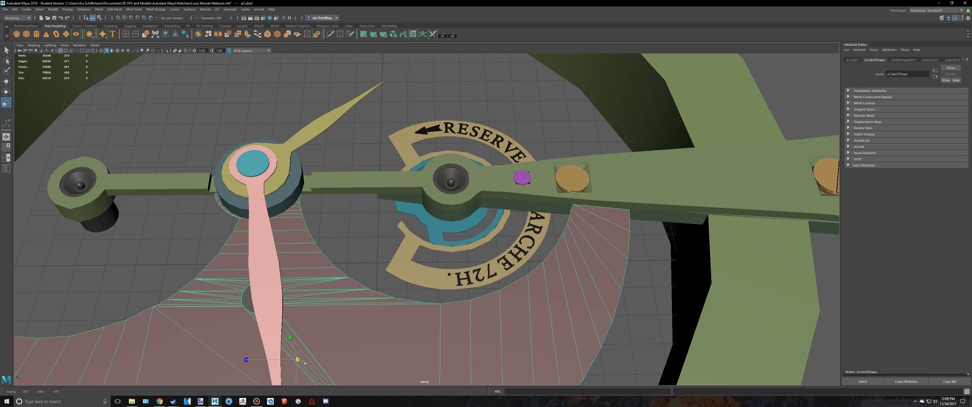
middle_click_drag(311, 363, 363, 308, "alt")
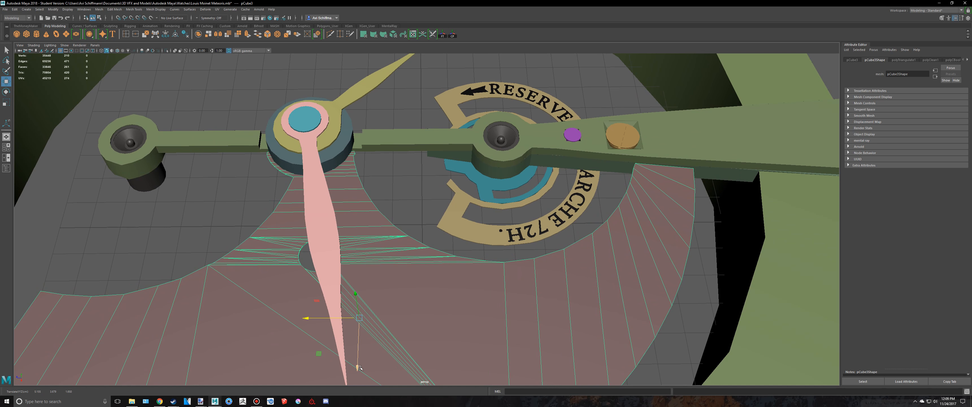
left_click_drag(359, 365, 334, 330, "alt")
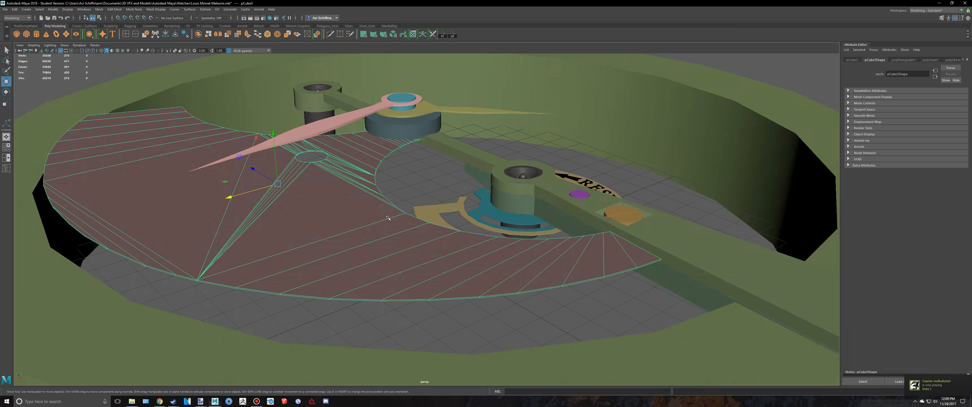
left_click_drag(388, 218, 604, 203, "alt")
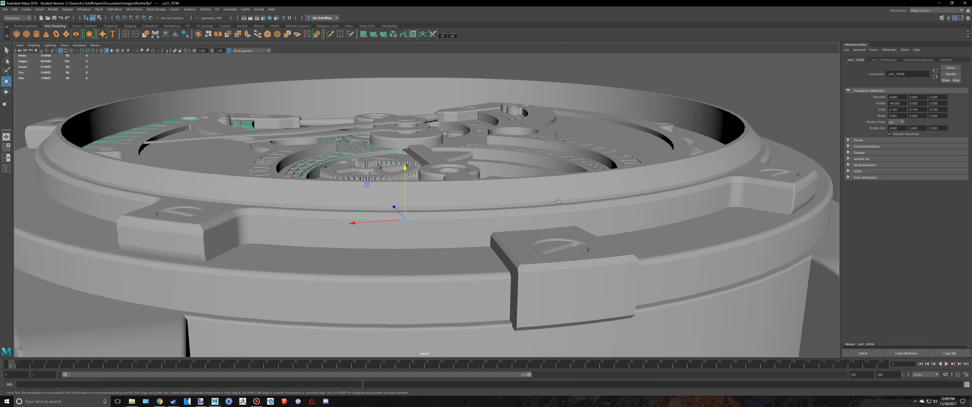
- Compare the curved dial plate's position and outline with the matching plate in the reference watch scene
left_click_drag(528, 234, 633, 208, "alt")
key("alt+Tab")
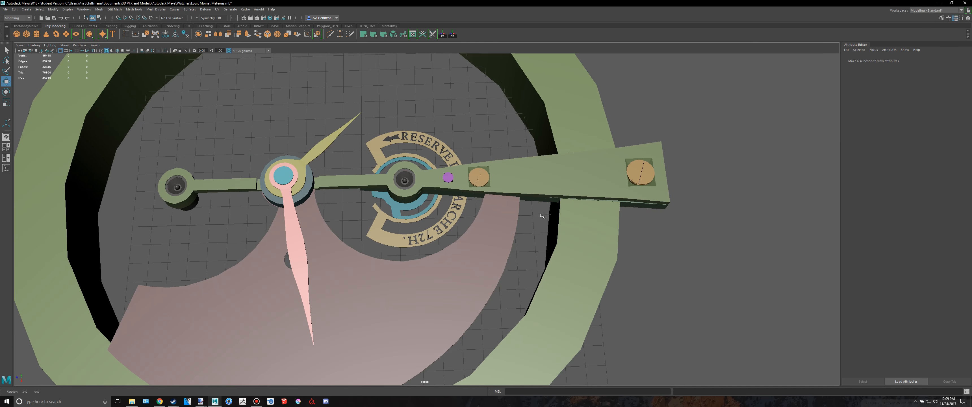
key("alt+Tab")
left_click_drag(527, 208, 483, 201, "alt")
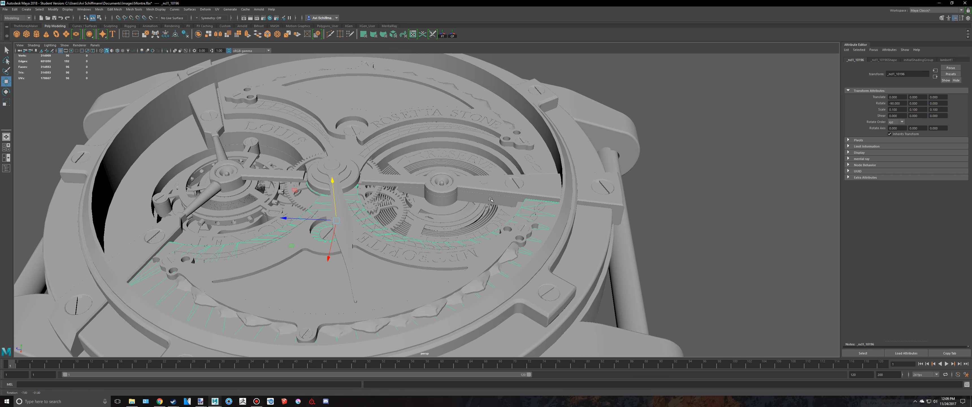
key("alt+Tab")
scroll(490, 199, "down", 3)
key("alt+Tab")
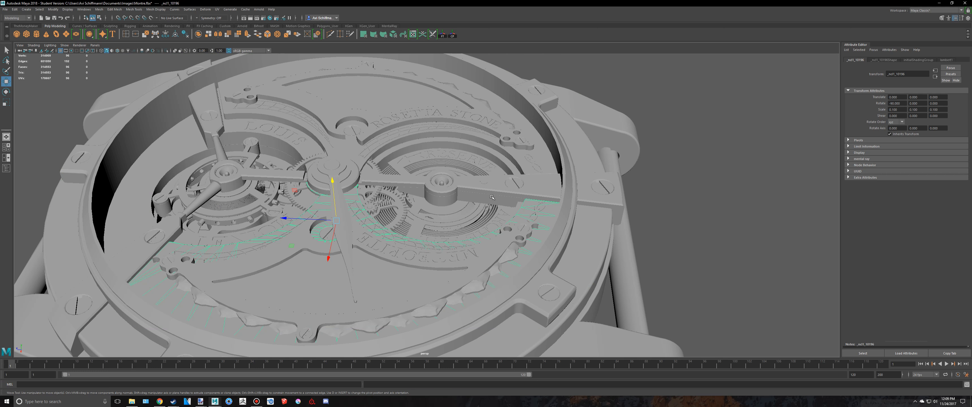
key("alt+Tab")
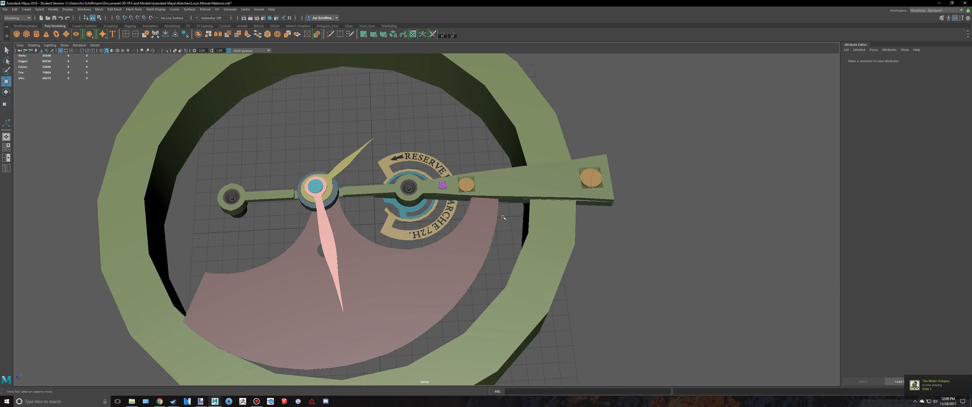
scroll(487, 223, "down", 4)
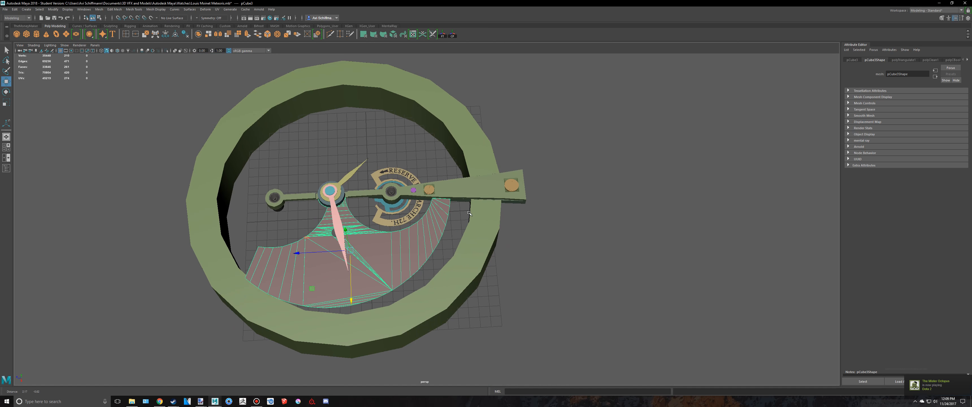
key("alt+Tab")
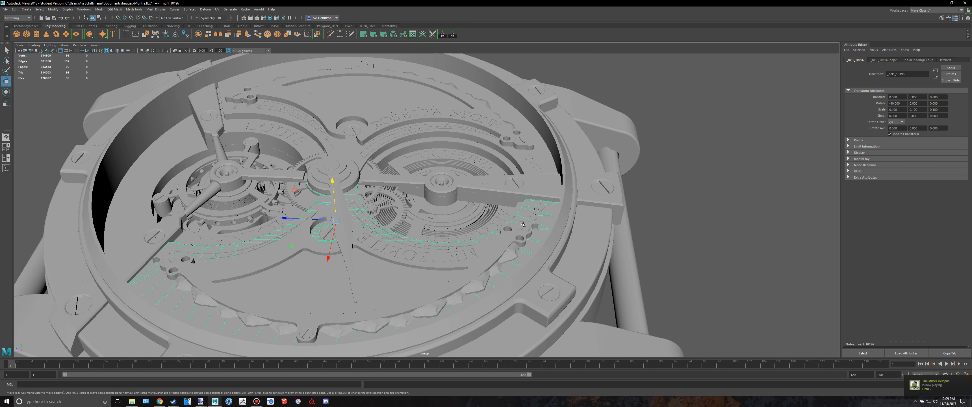
left_click_drag(526, 233, 547, 241, "alt")
key("alt+Tab")
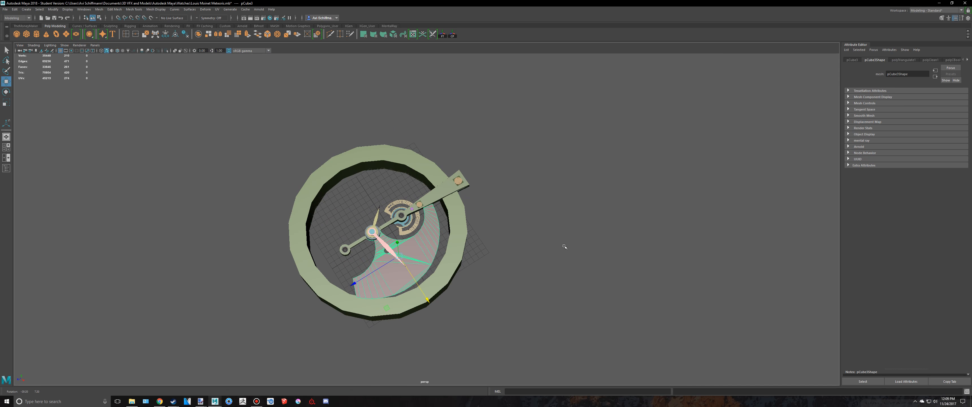
- Switch to the front photo of the Louis Moinet watch in Chrome and examine its dial plates, power reserve and bridge
key("alt+Tab")
left_click(507, 234)
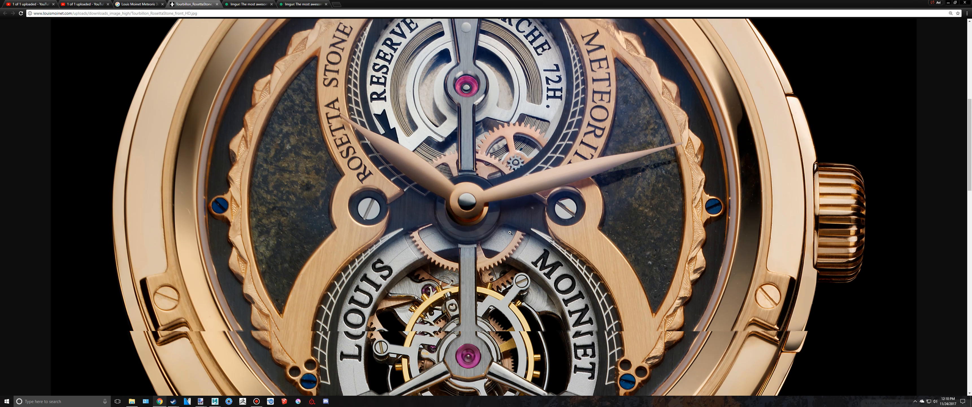
scroll(364, 180, "up", 2)
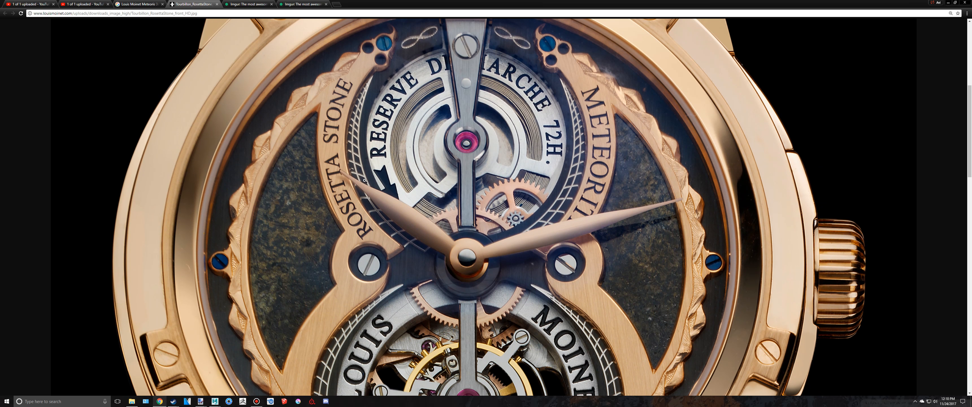
scroll(505, 154, "up", 2)
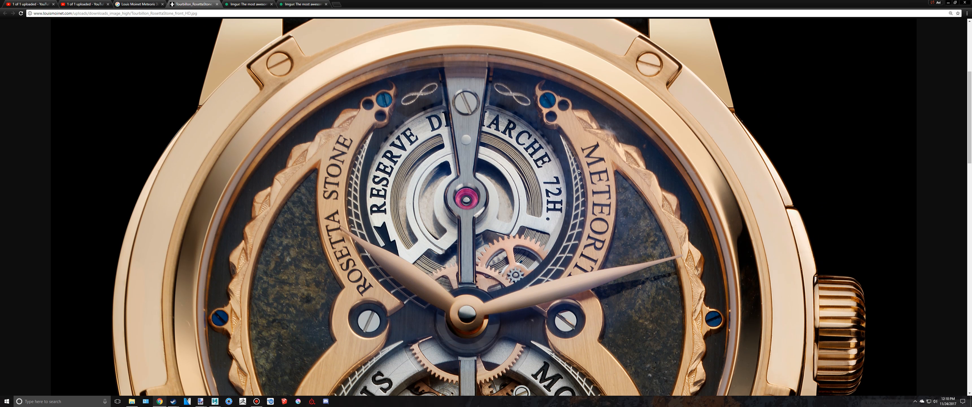
scroll(520, 318, "down", 5)
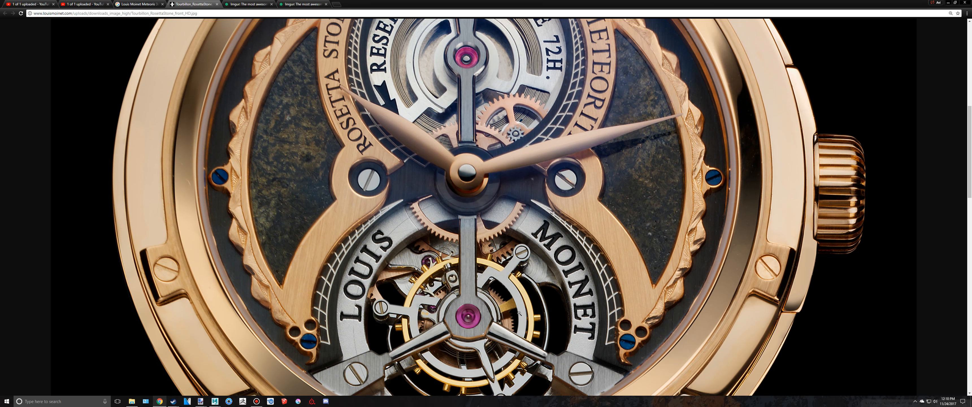
scroll(520, 302, "up", 2)
scroll(520, 300, "up", 3)
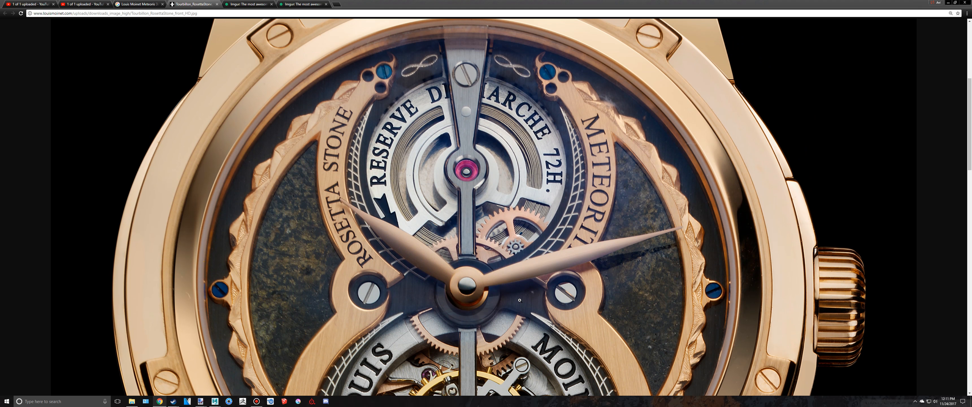
- Return to the watch model in Maya and select the curved dial plate with the Rotate tool
key("alt+Tab")
key("alt+Tab")
key("alt+Tab")
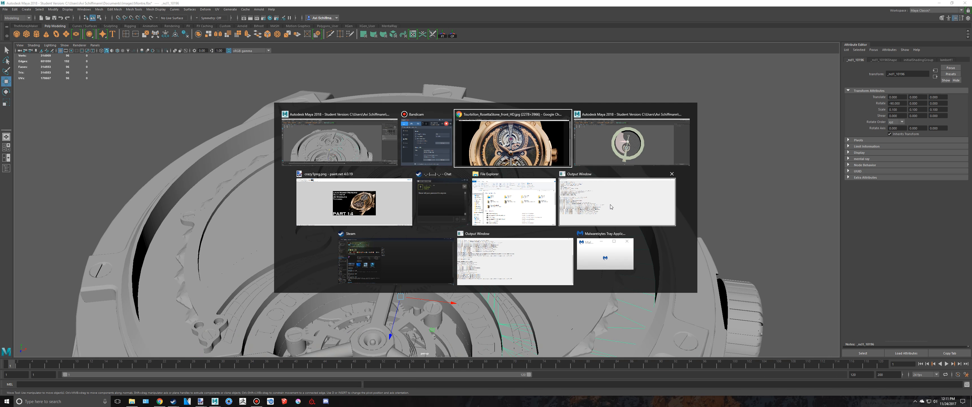
scroll(483, 244, "up", 3)
left_click_drag(484, 245, 417, 218, "alt")
left_click(393, 222)
key("e")
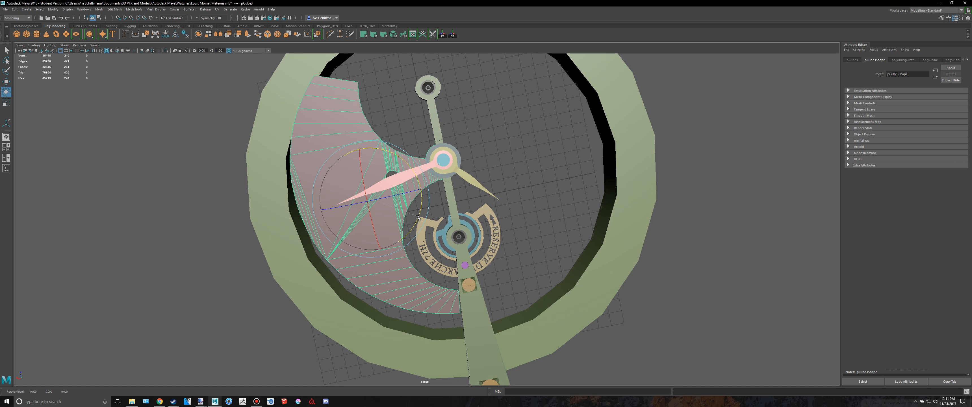